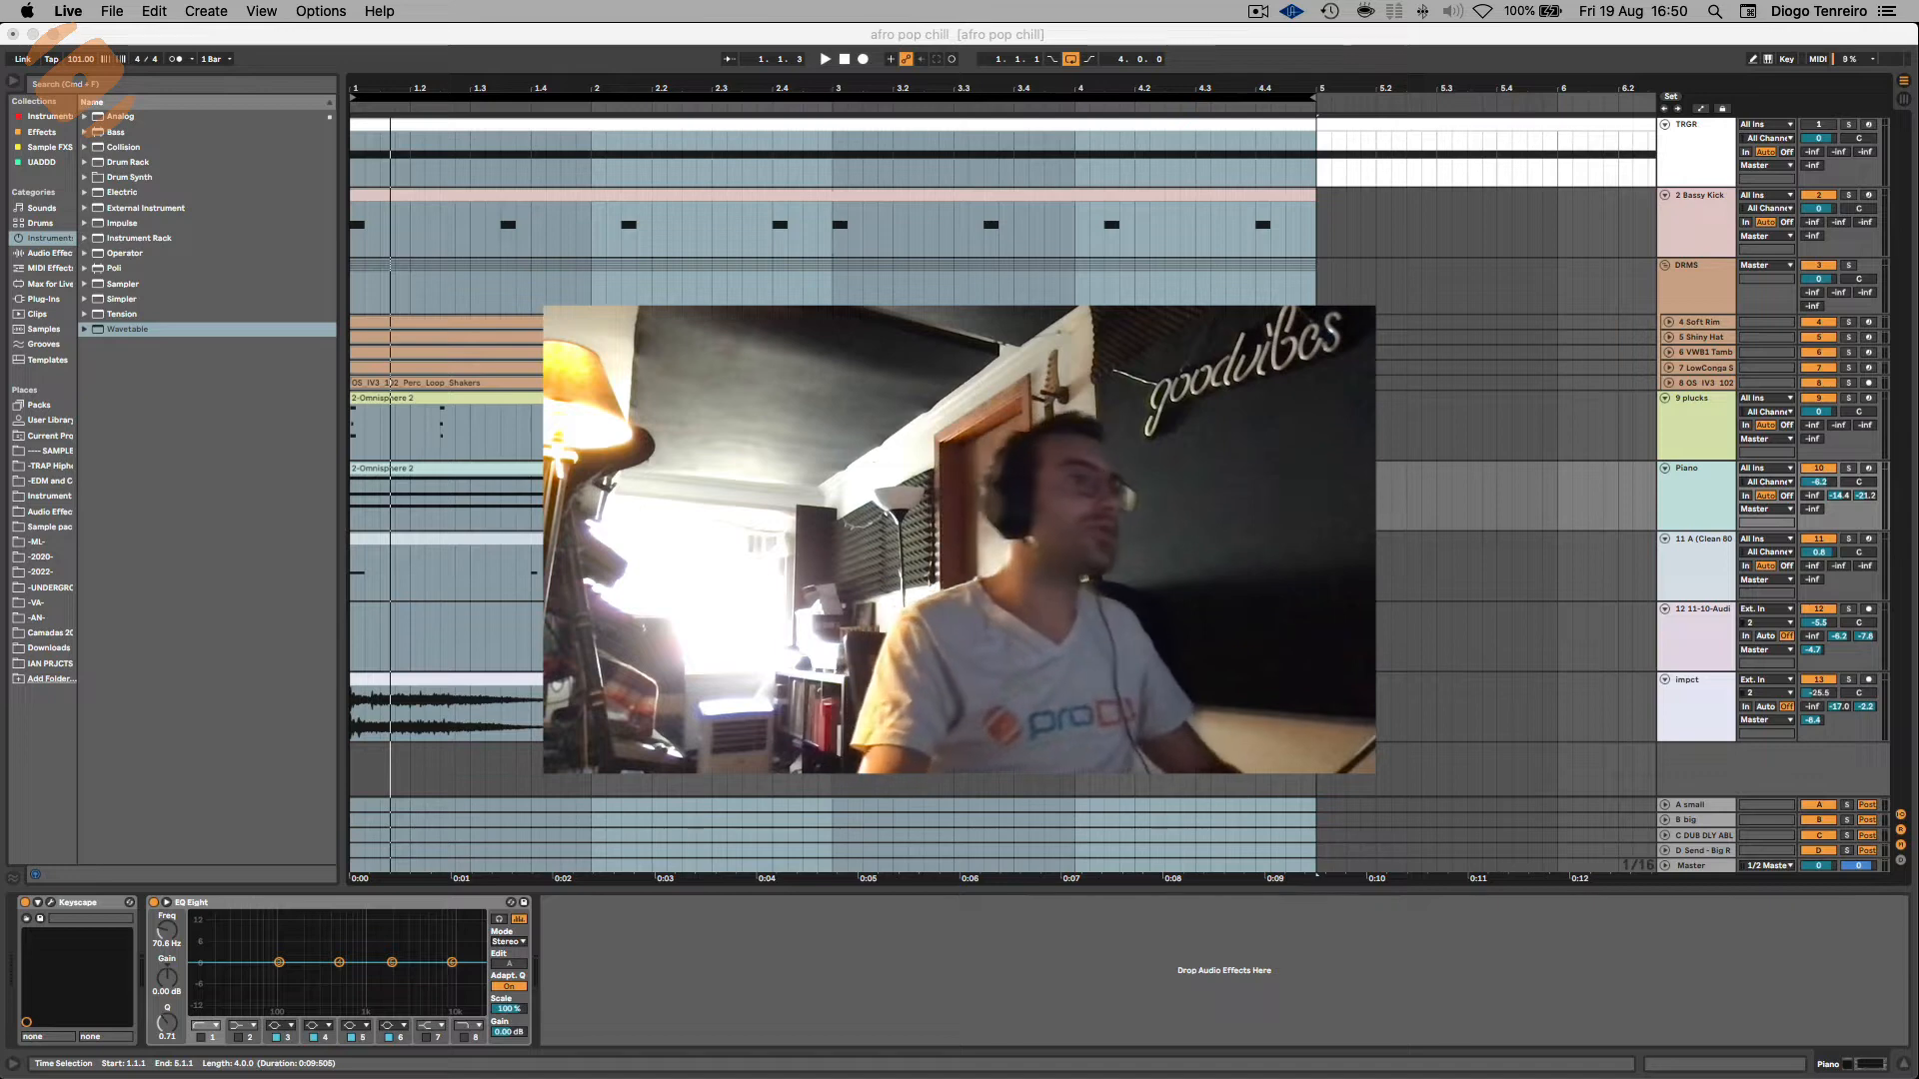
Step: Select the clip on the Piano track and play the four-bar loop to hear the full mix
left_click(539, 478)
left_click(540, 467)
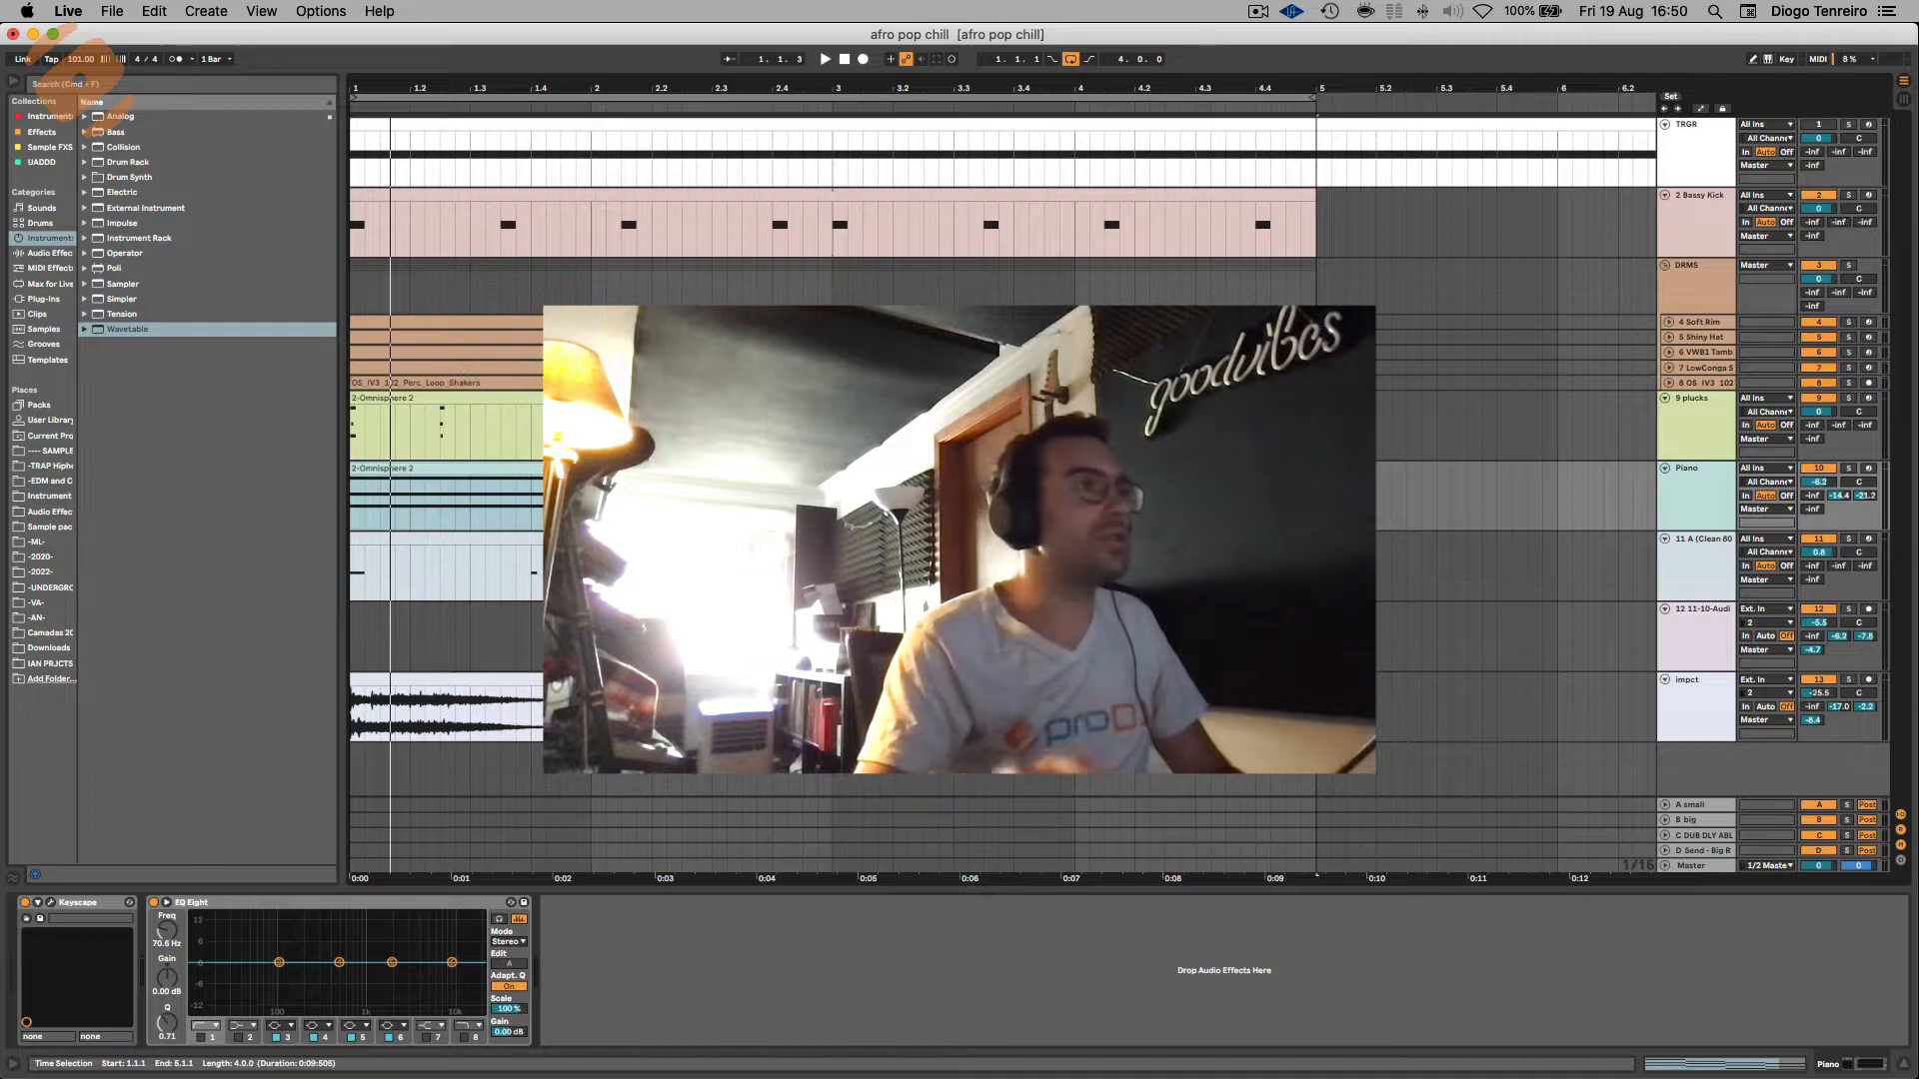
key("space")
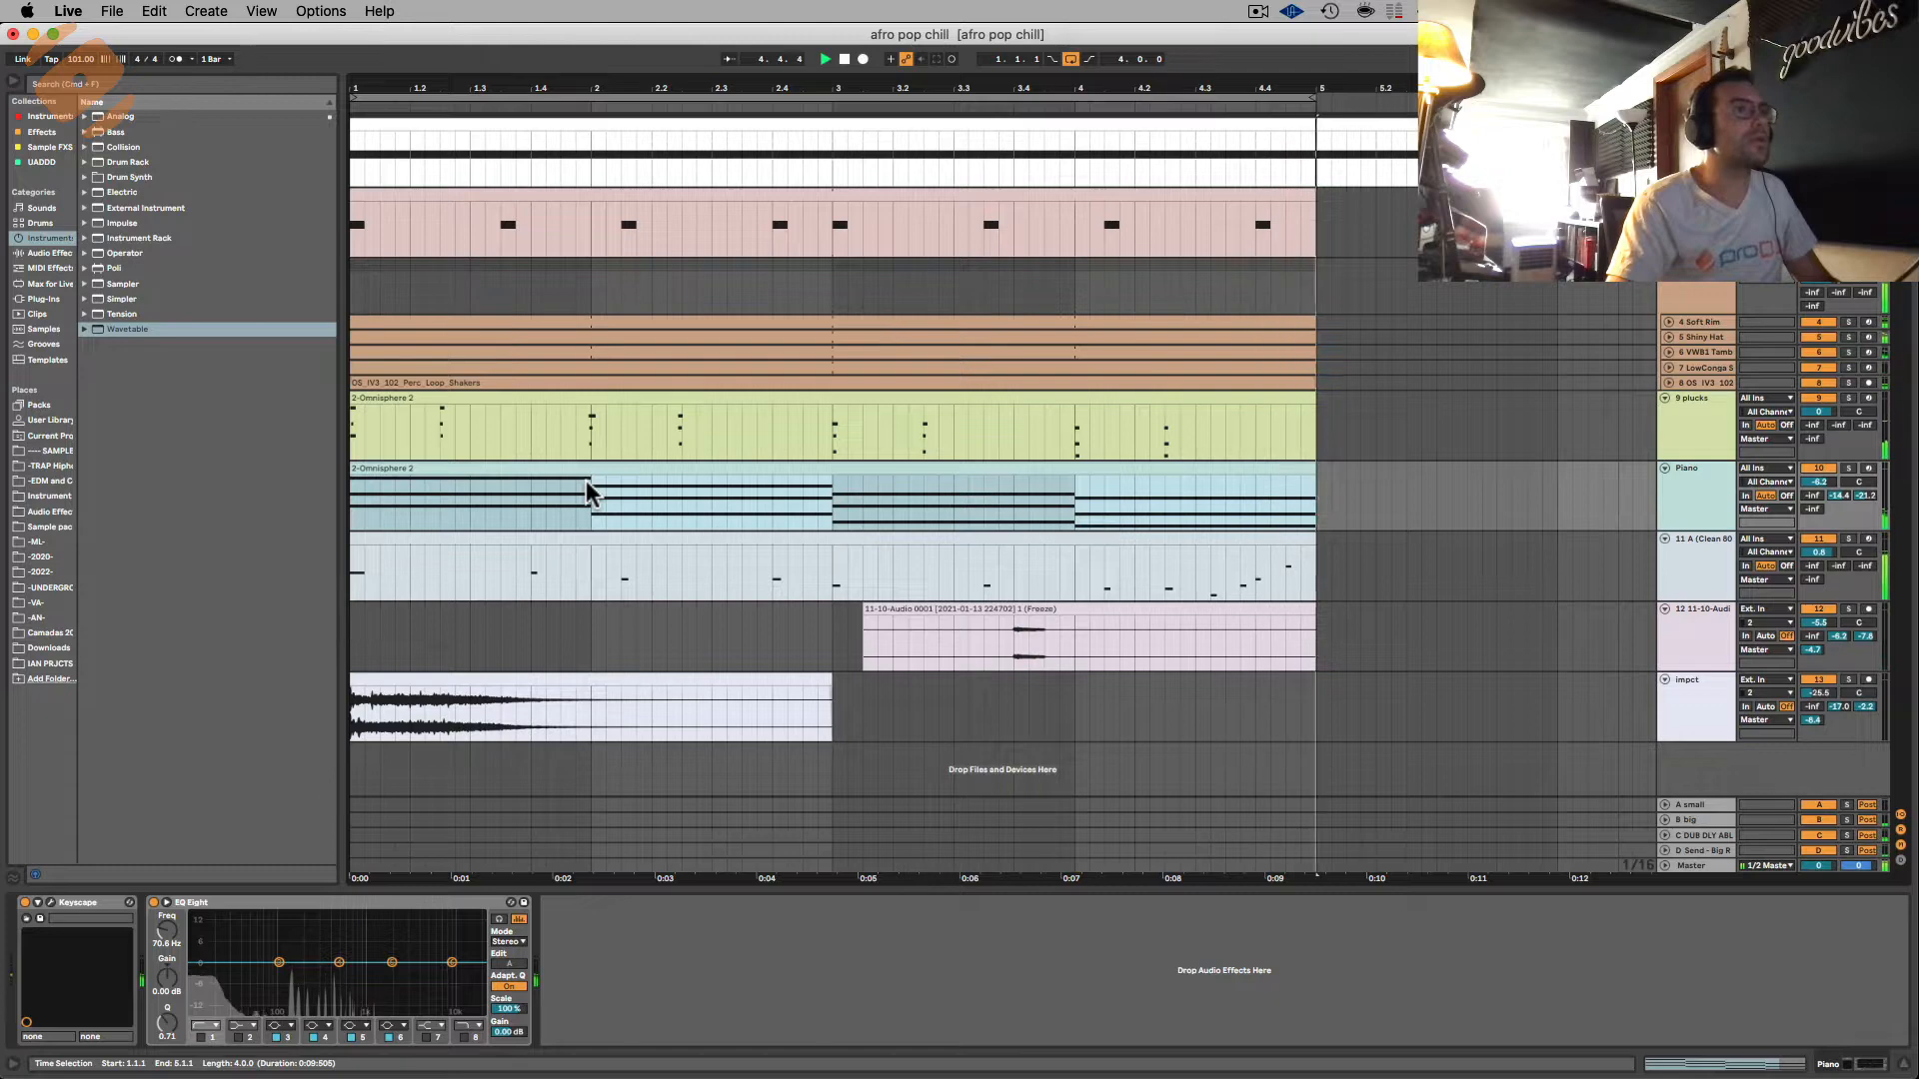
key("space")
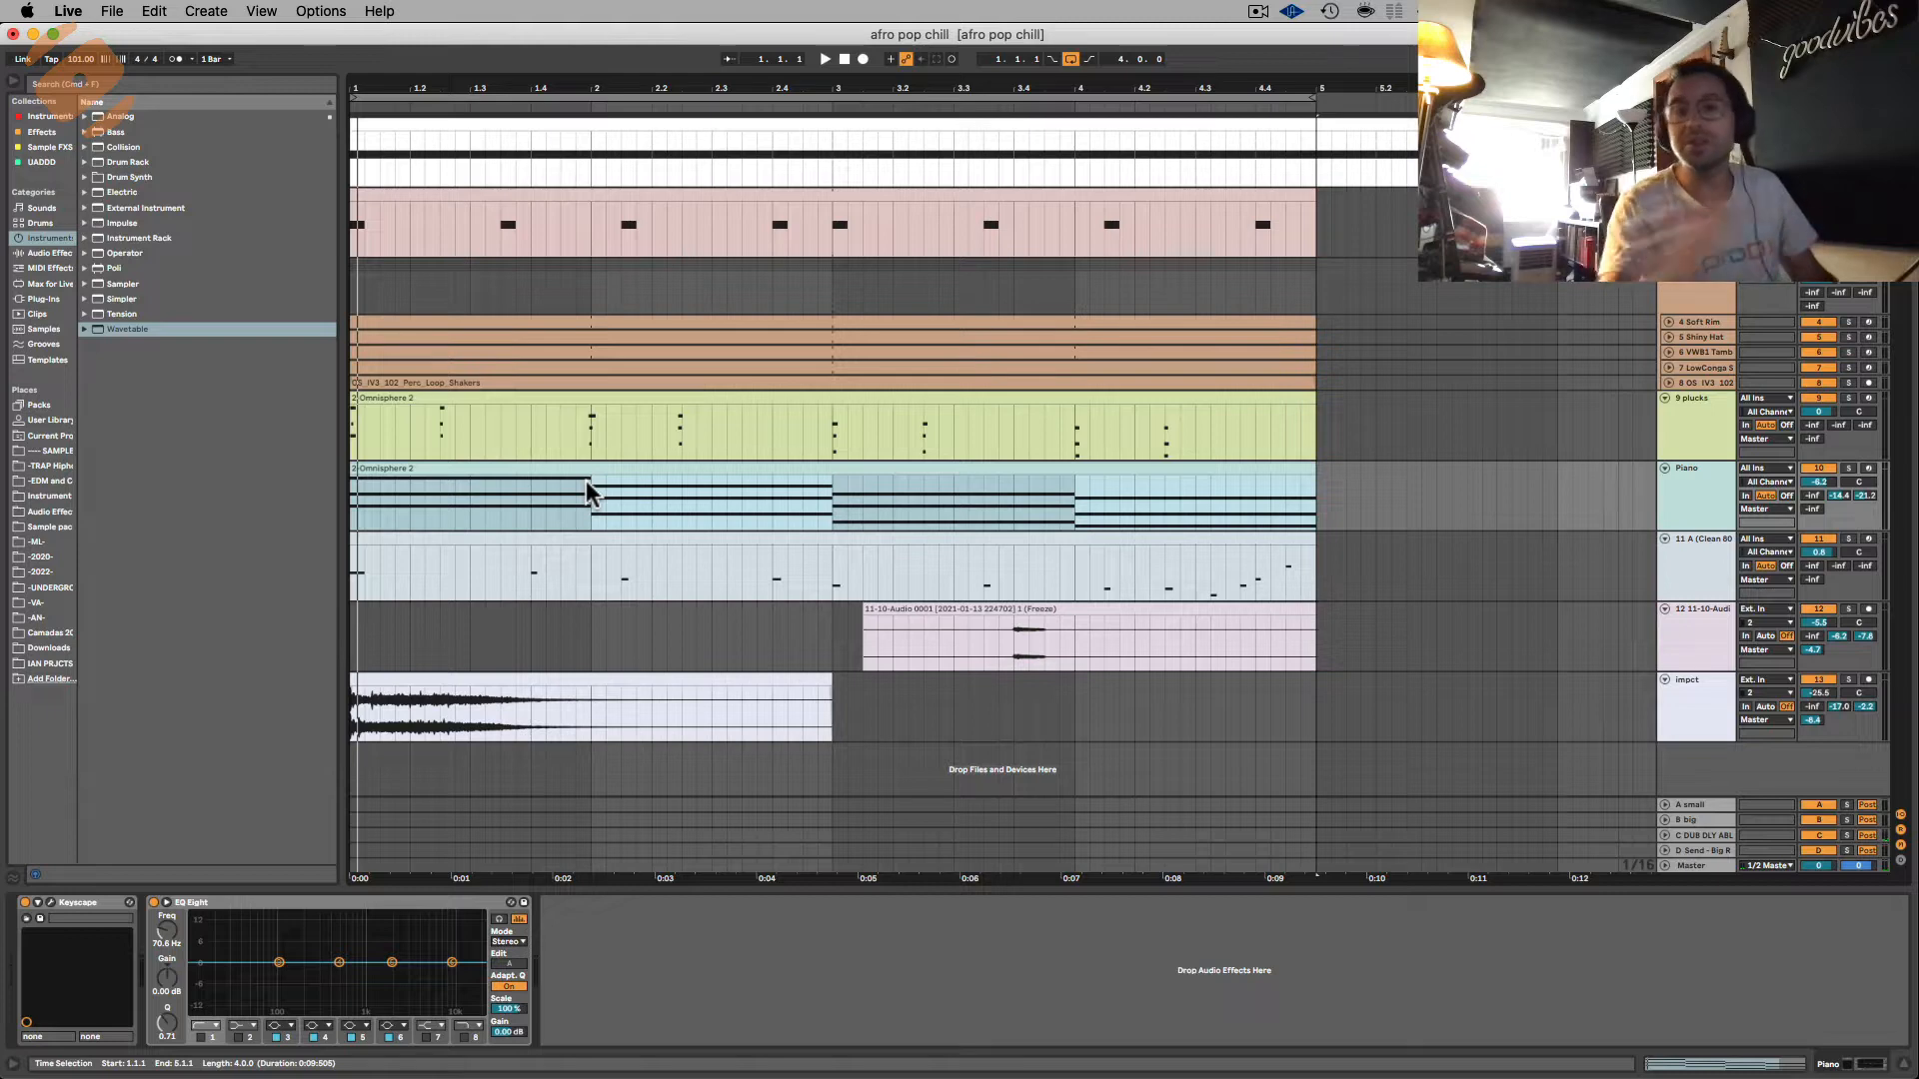
Step: Set EQ Eight band 3 on the Clean 808 track to 36.7 Hz and 1.12 dB, and audition the track soloed
left_click(470, 470)
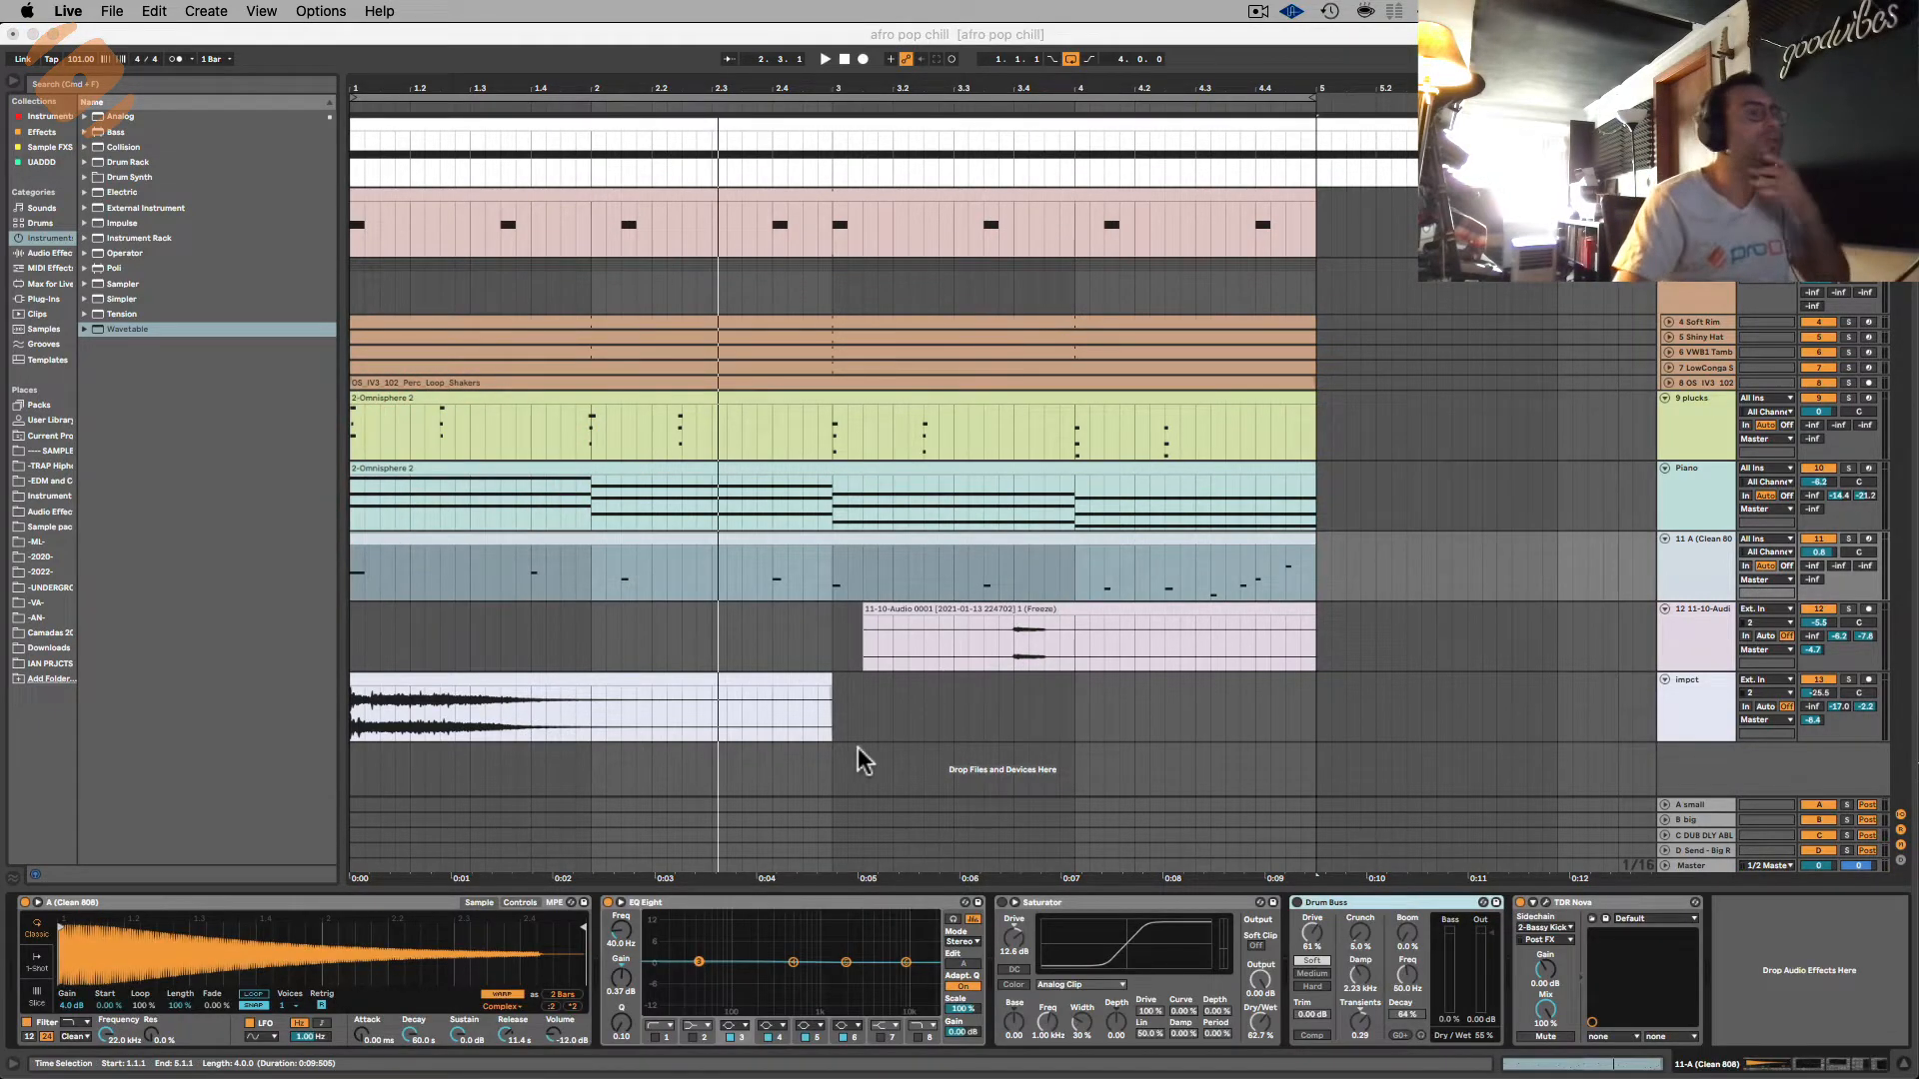
left_click(764, 915)
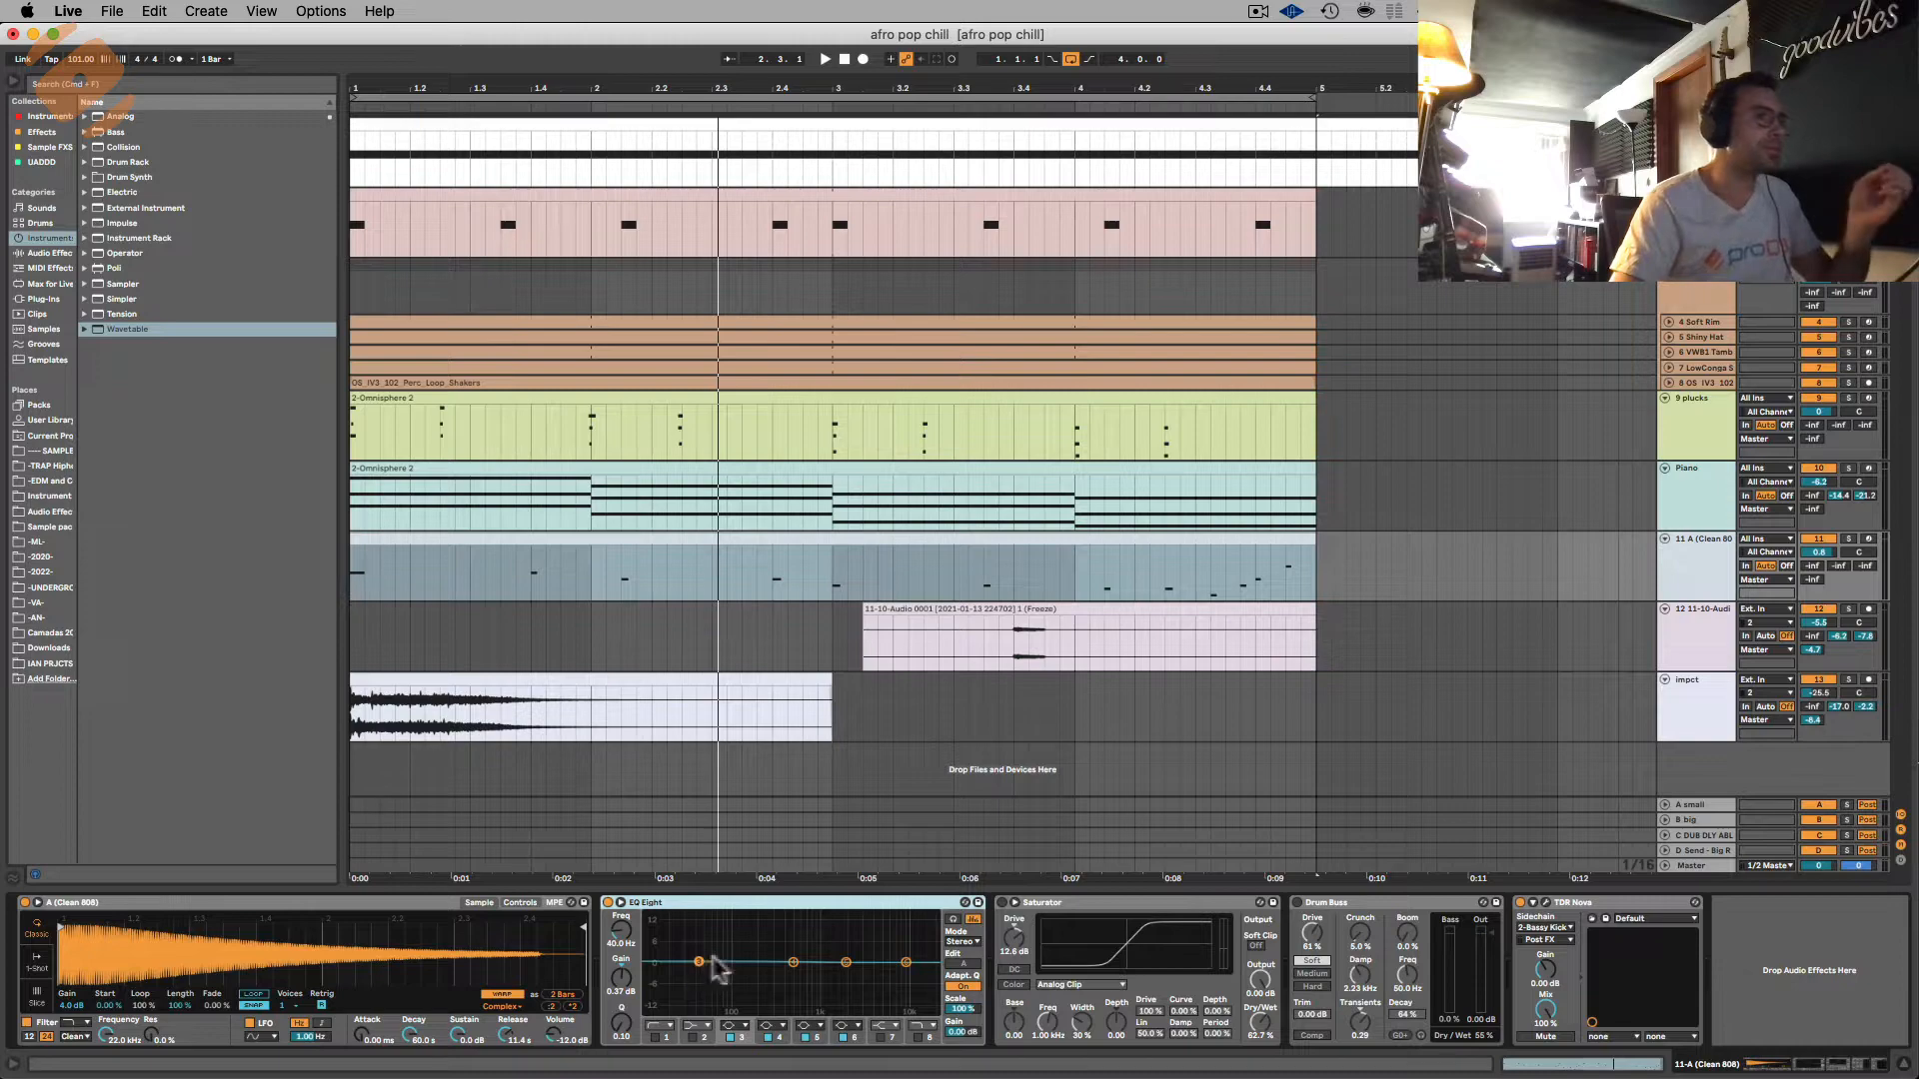
left_click_drag(697, 962, 693, 961)
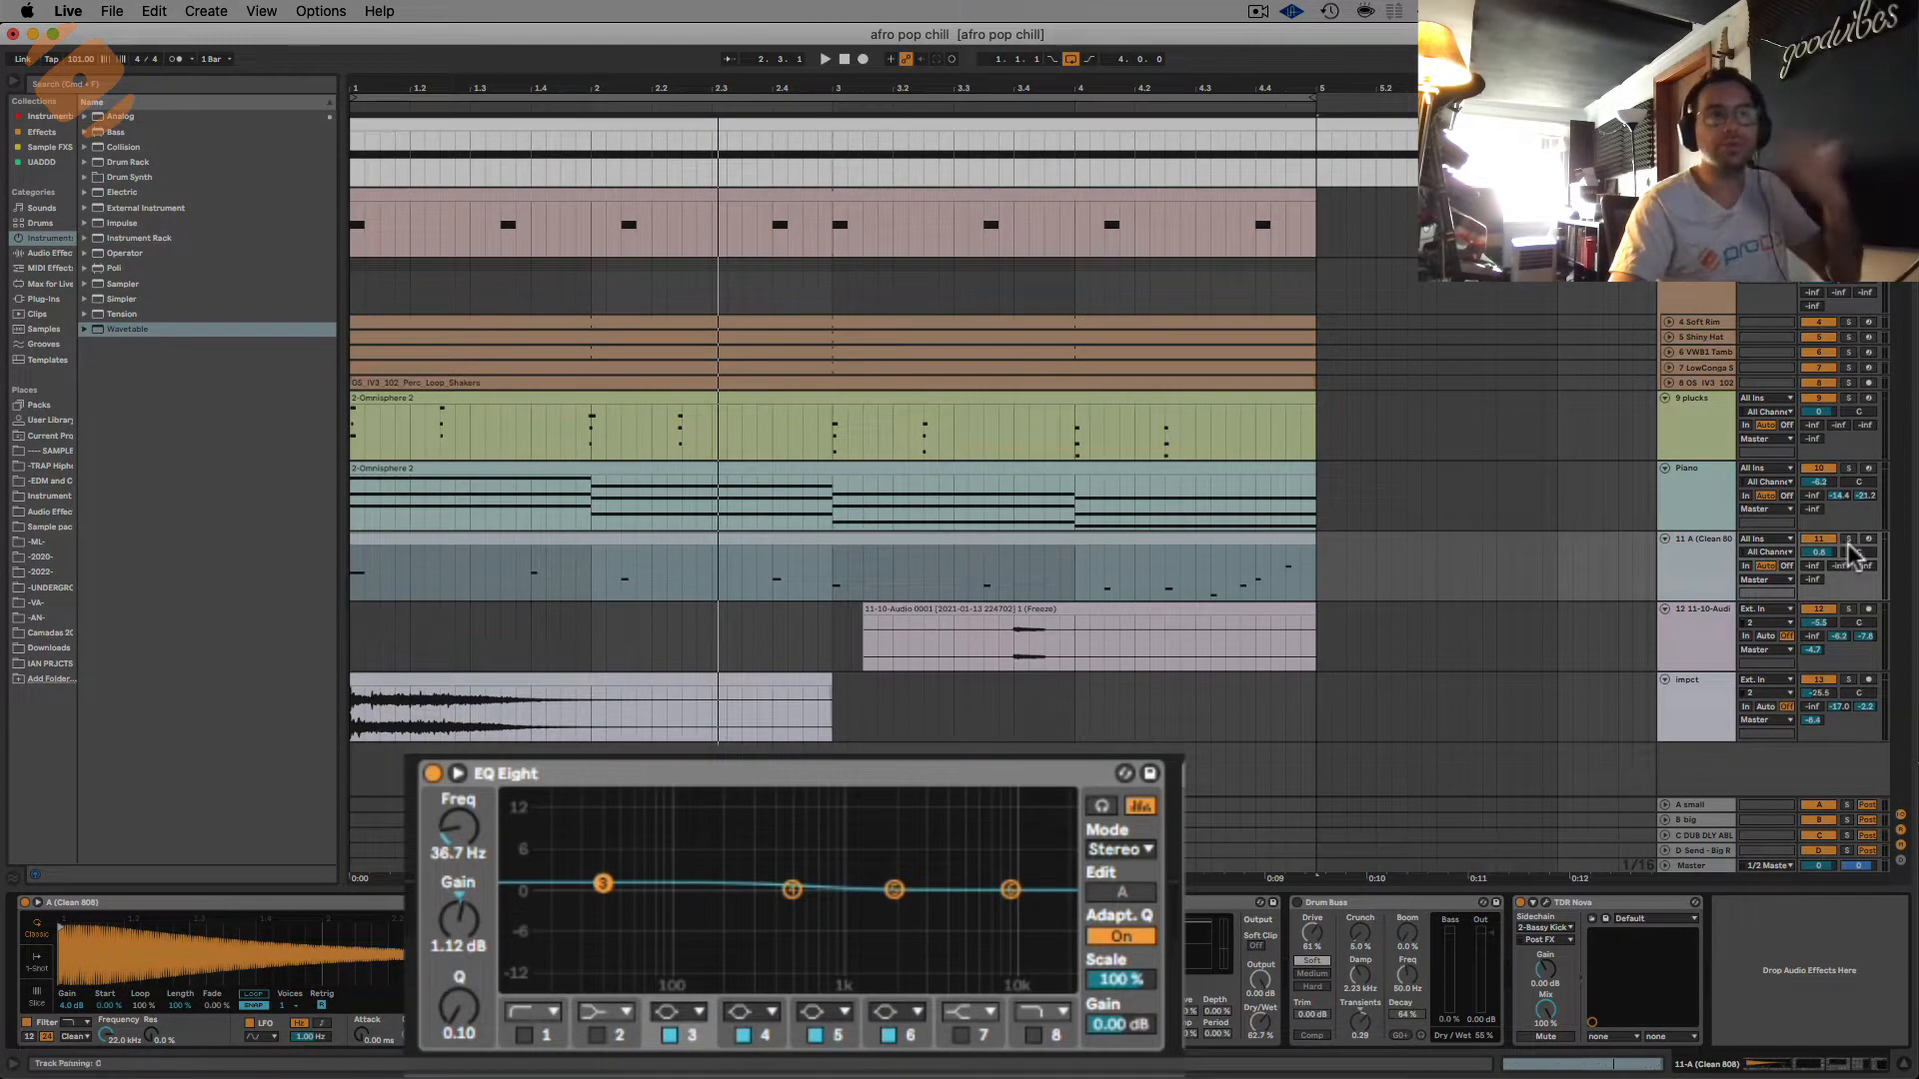
left_click(1849, 540)
key("space")
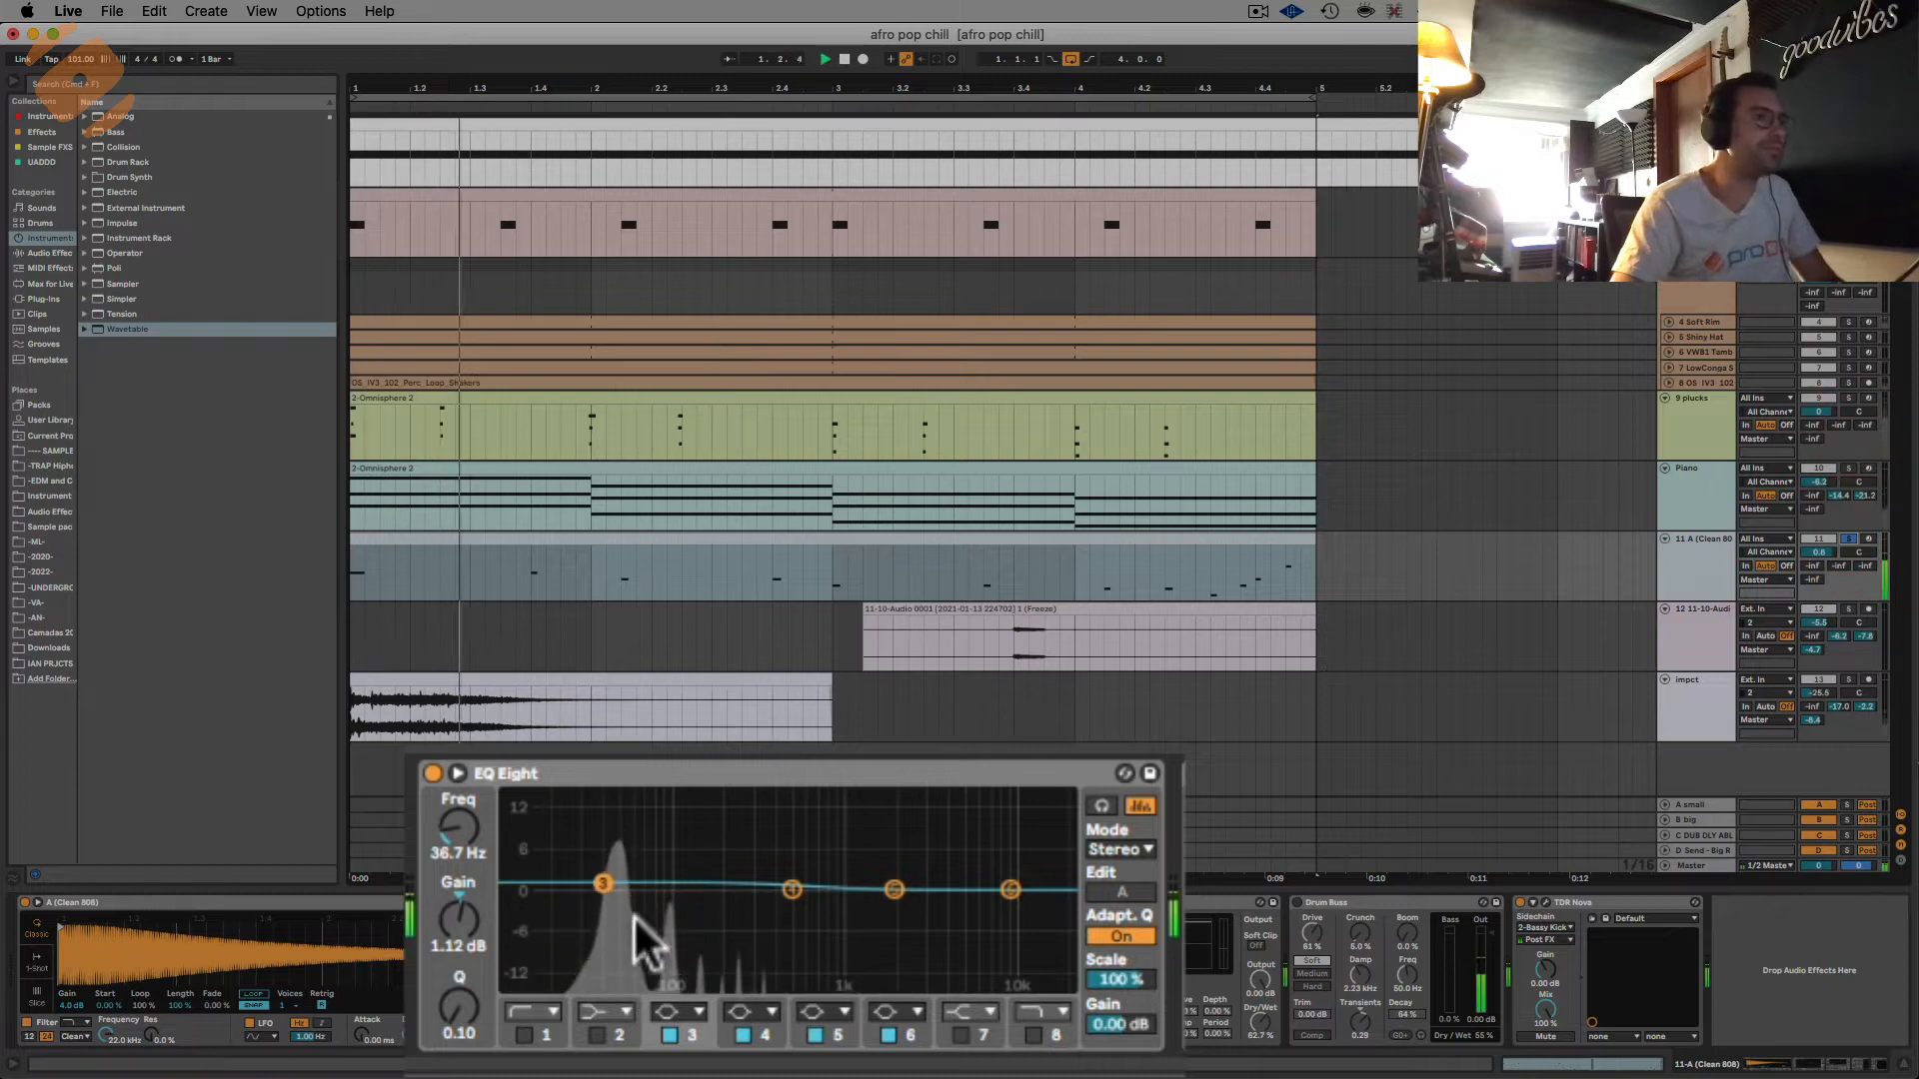
key("space")
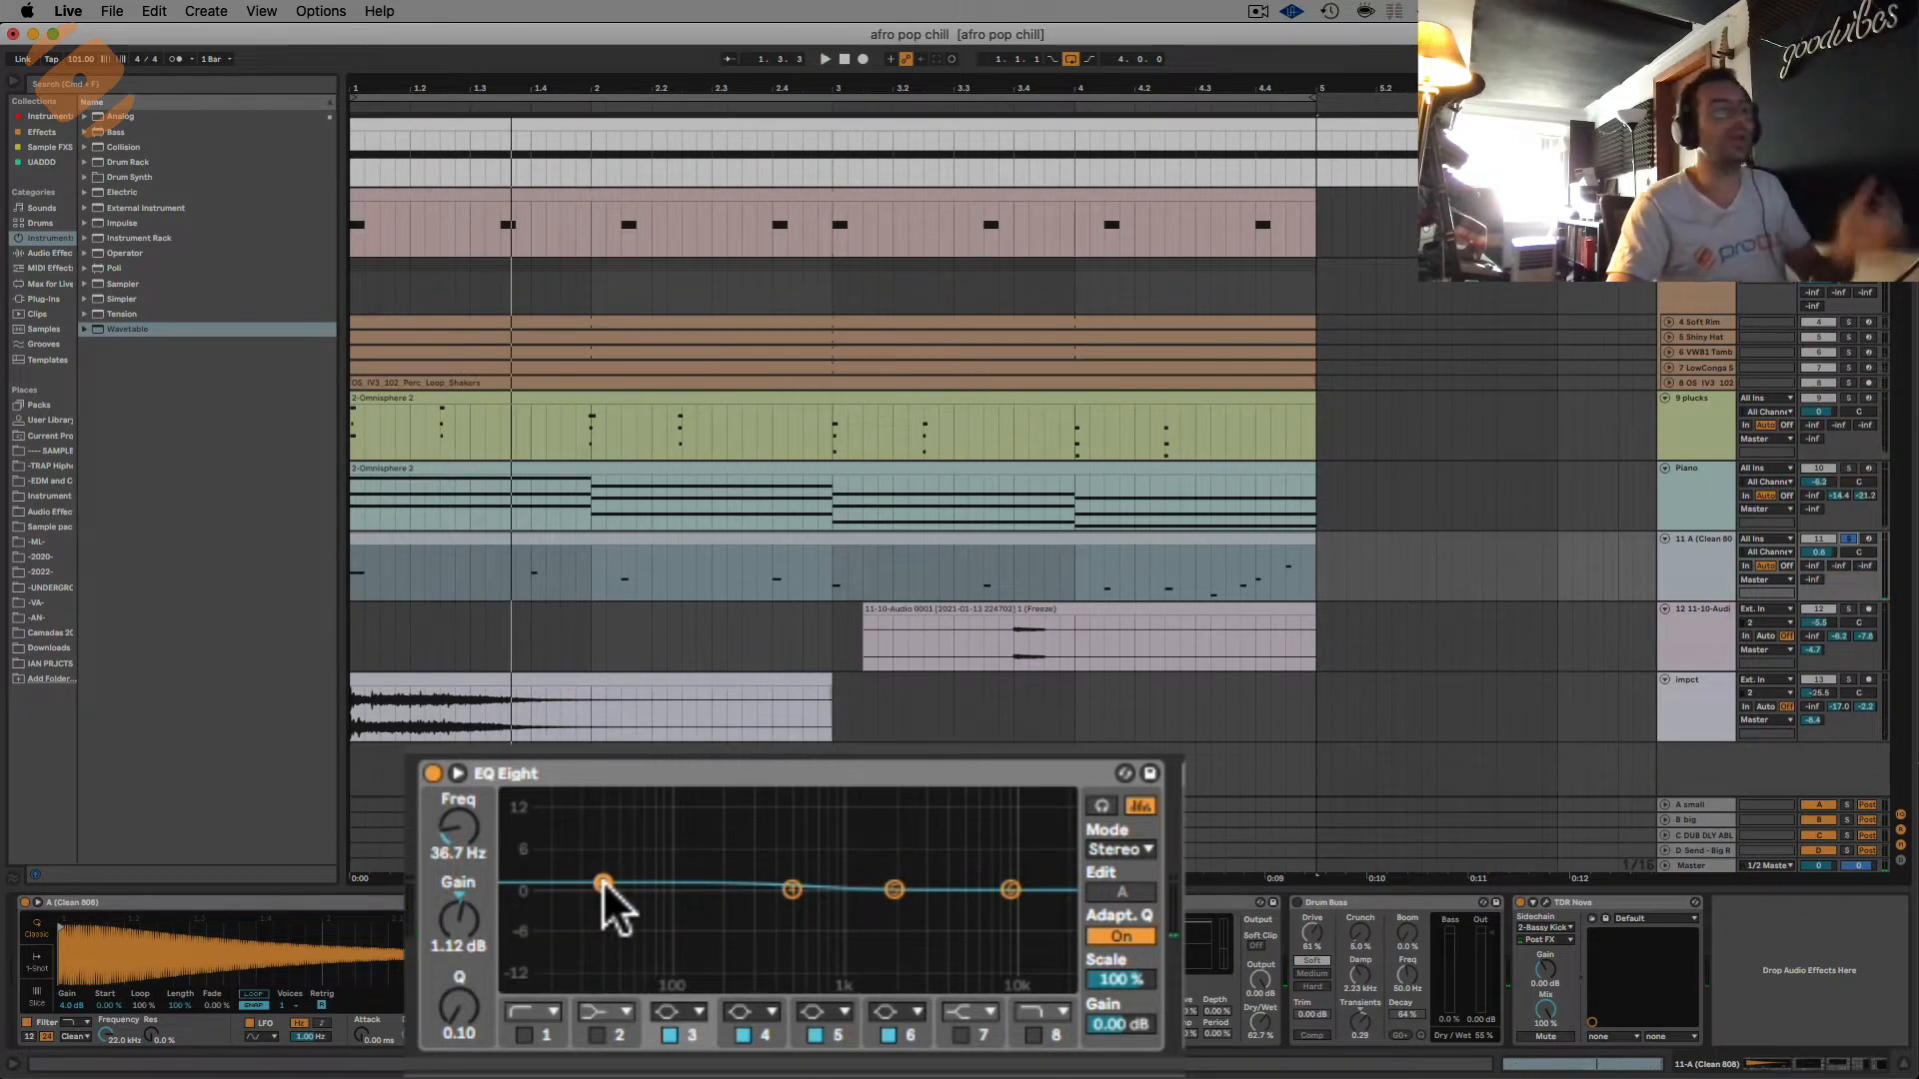
Step: Try a 14 dB boost at 40 Hz on the 808's EQ Eight band 3, audition it, and flatten the band
left_click_drag(602, 883, 608, 802)
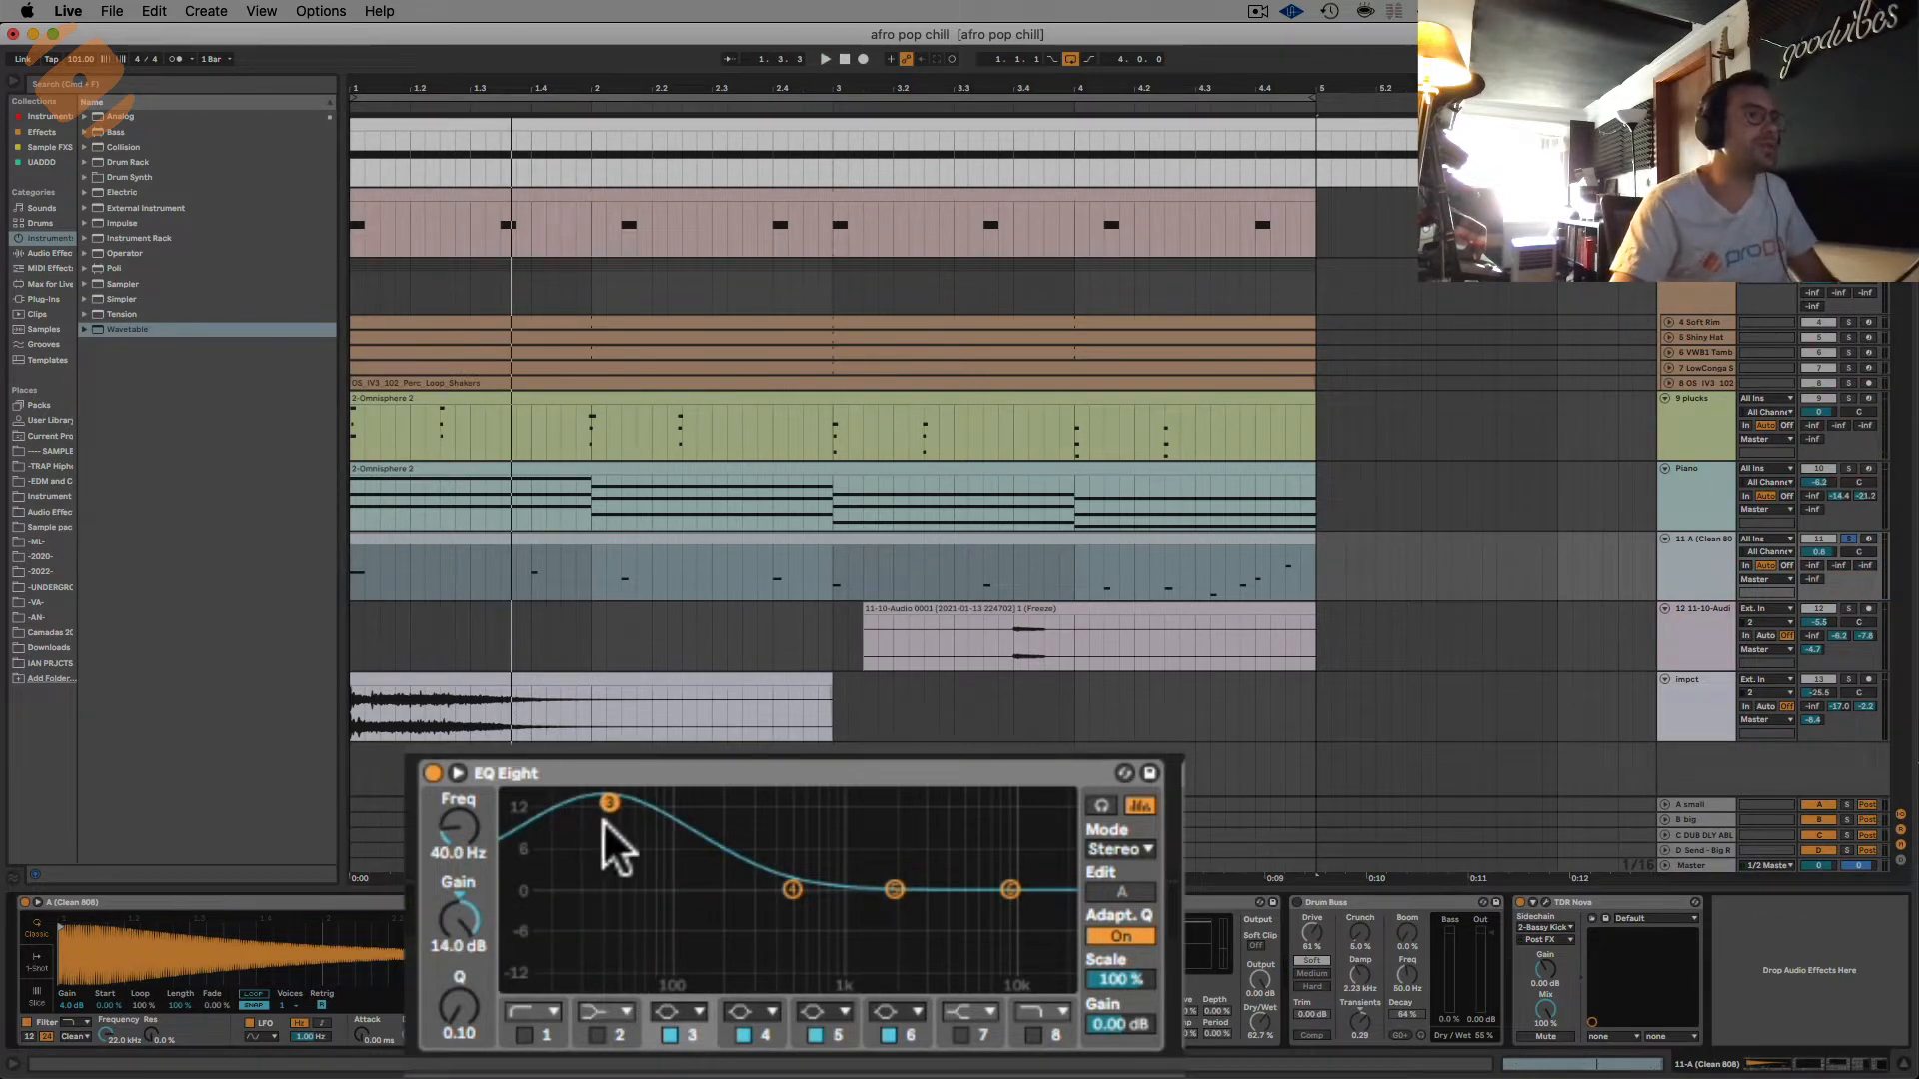
key("space")
key("space")
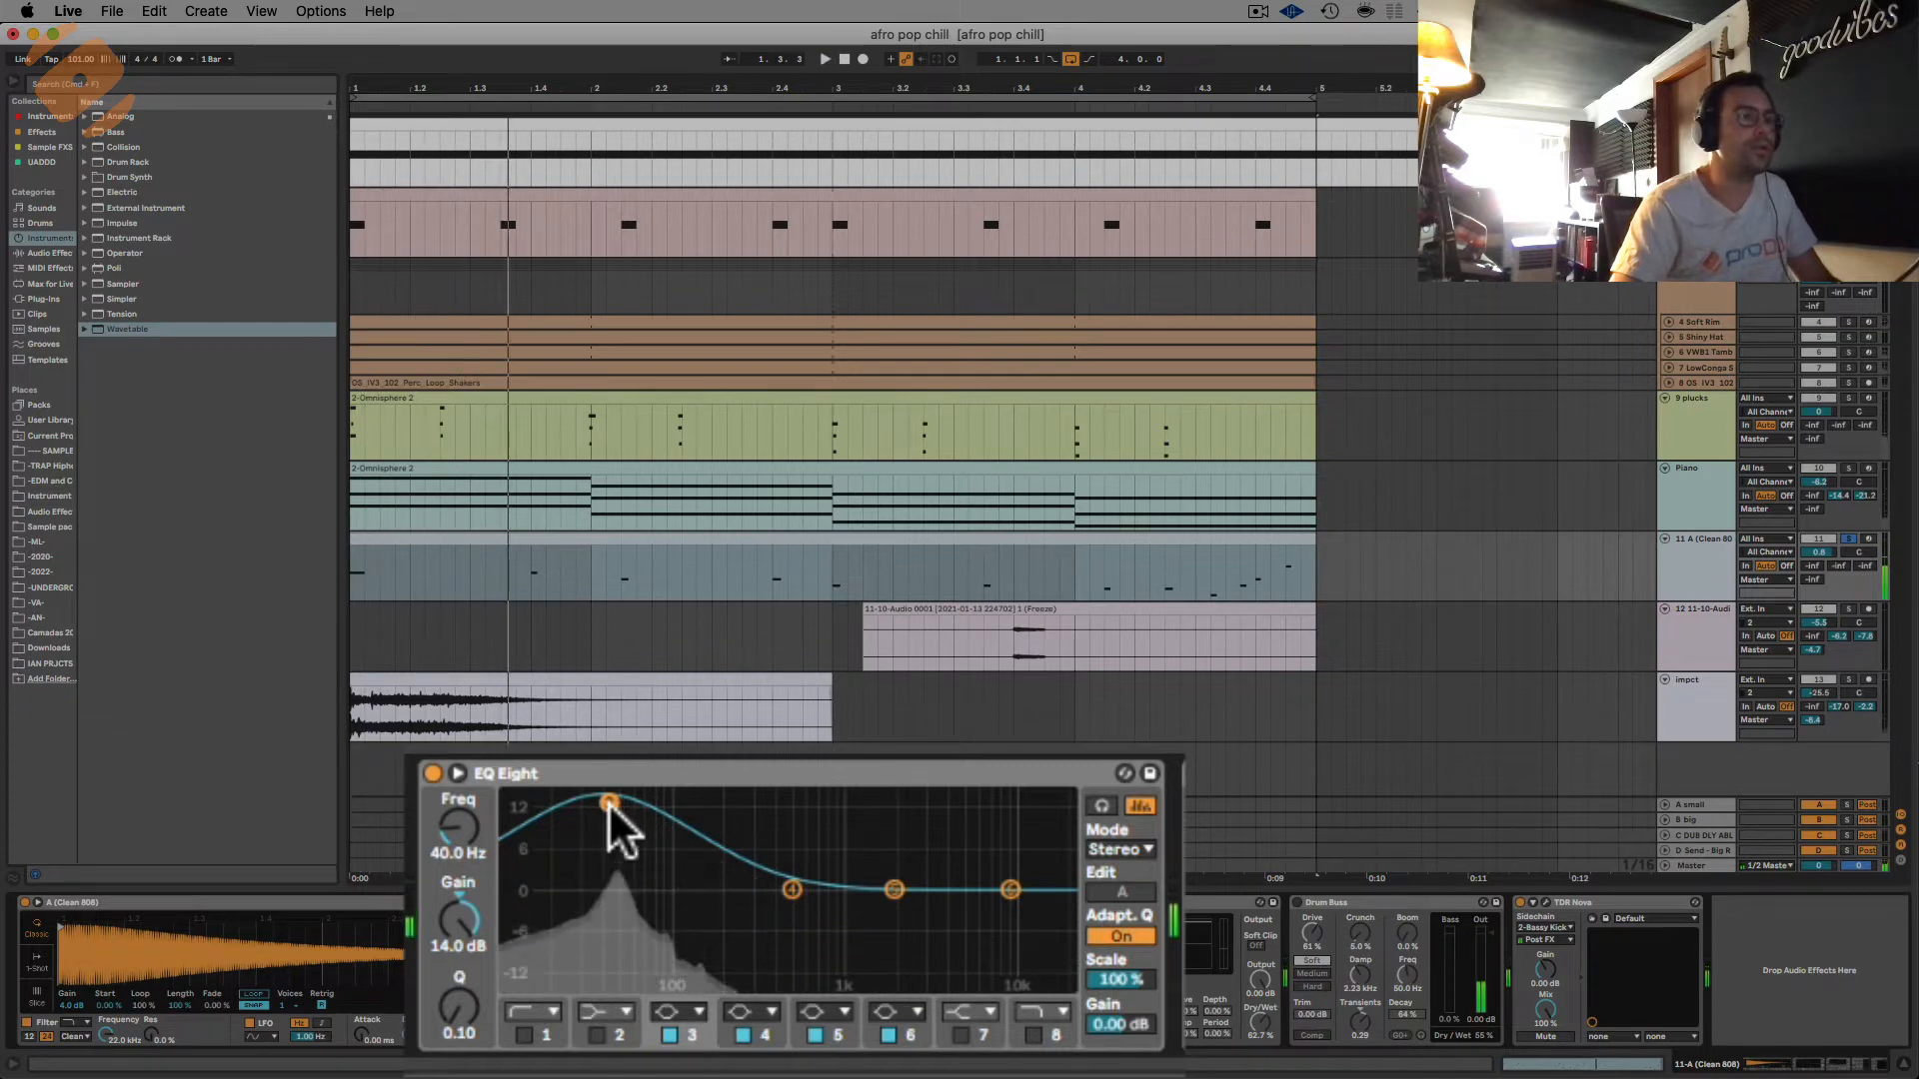
left_click_drag(609, 803, 599, 893)
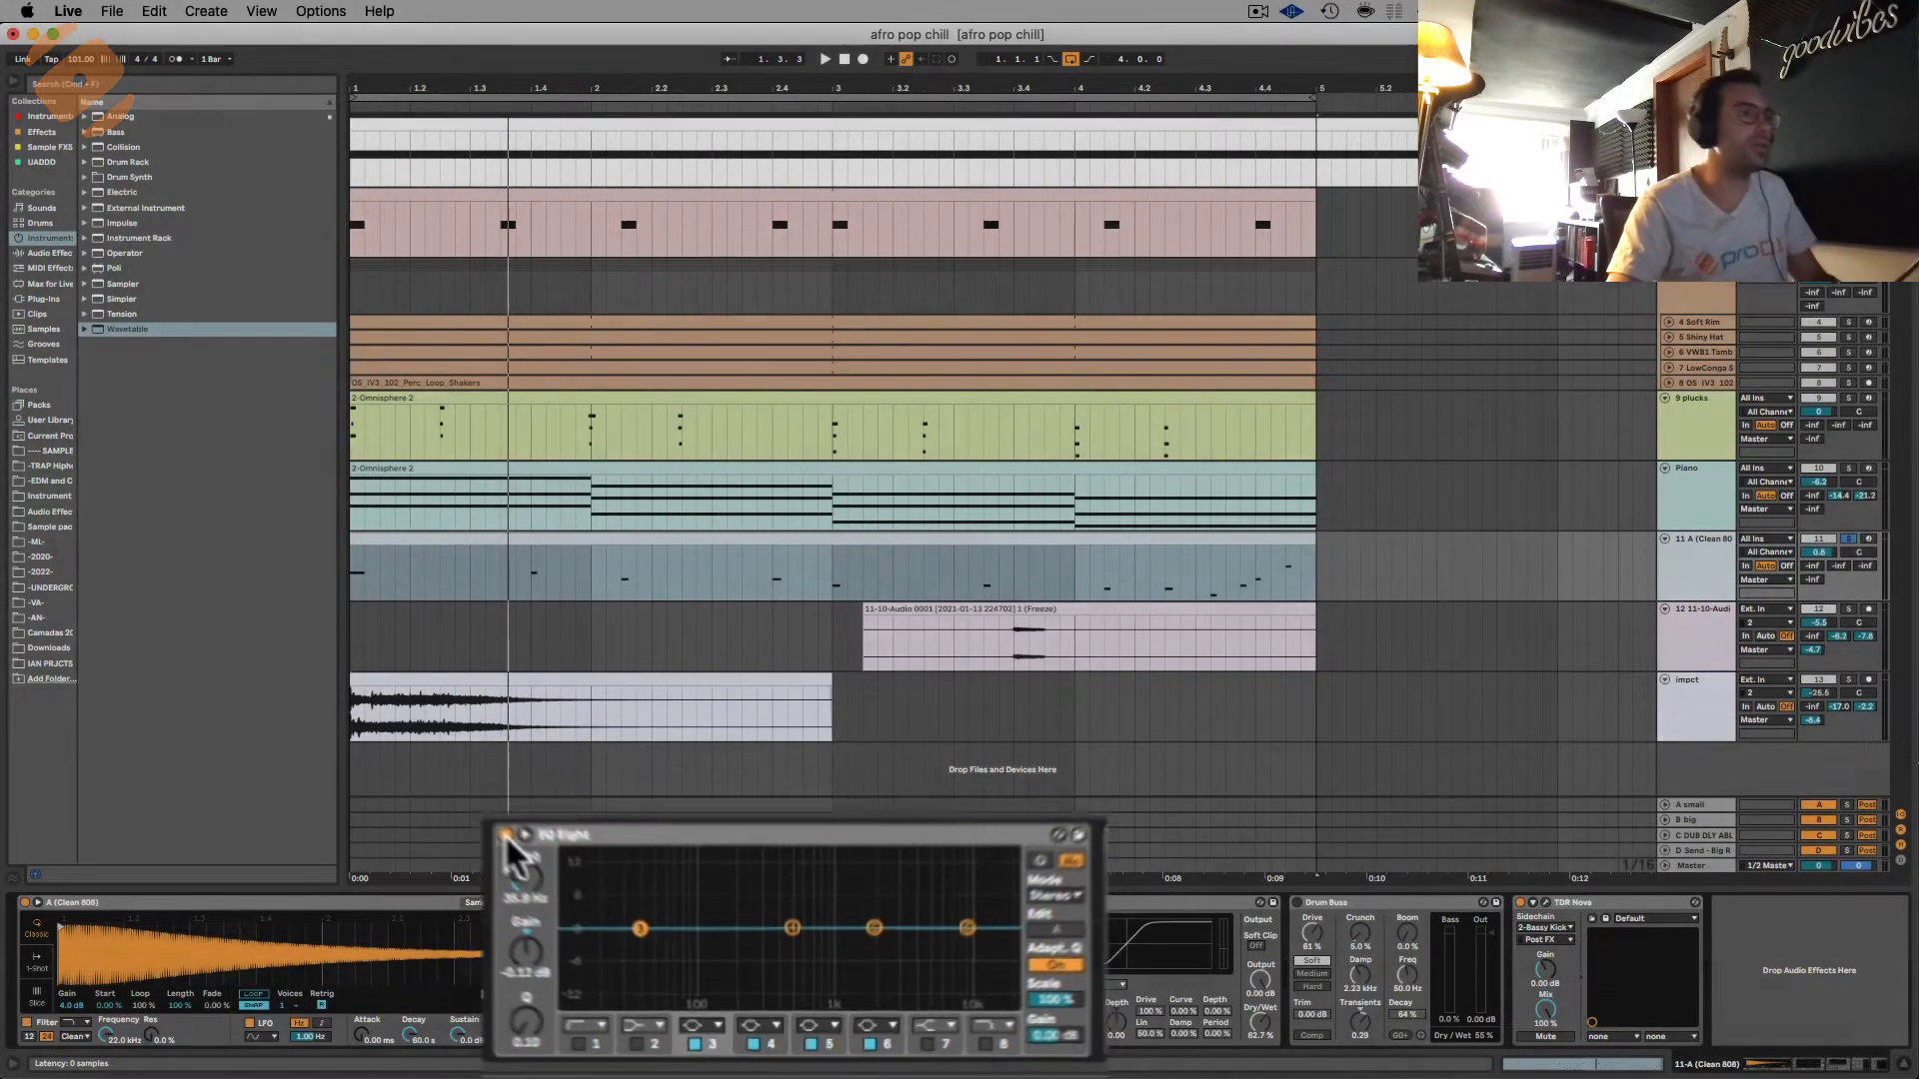
Step: Toggle the 808's EQ Eight off and on, and cut band 3 by 2.60 dB at 46.4 Hz with Q 1.65 during playback
left_click(608, 903)
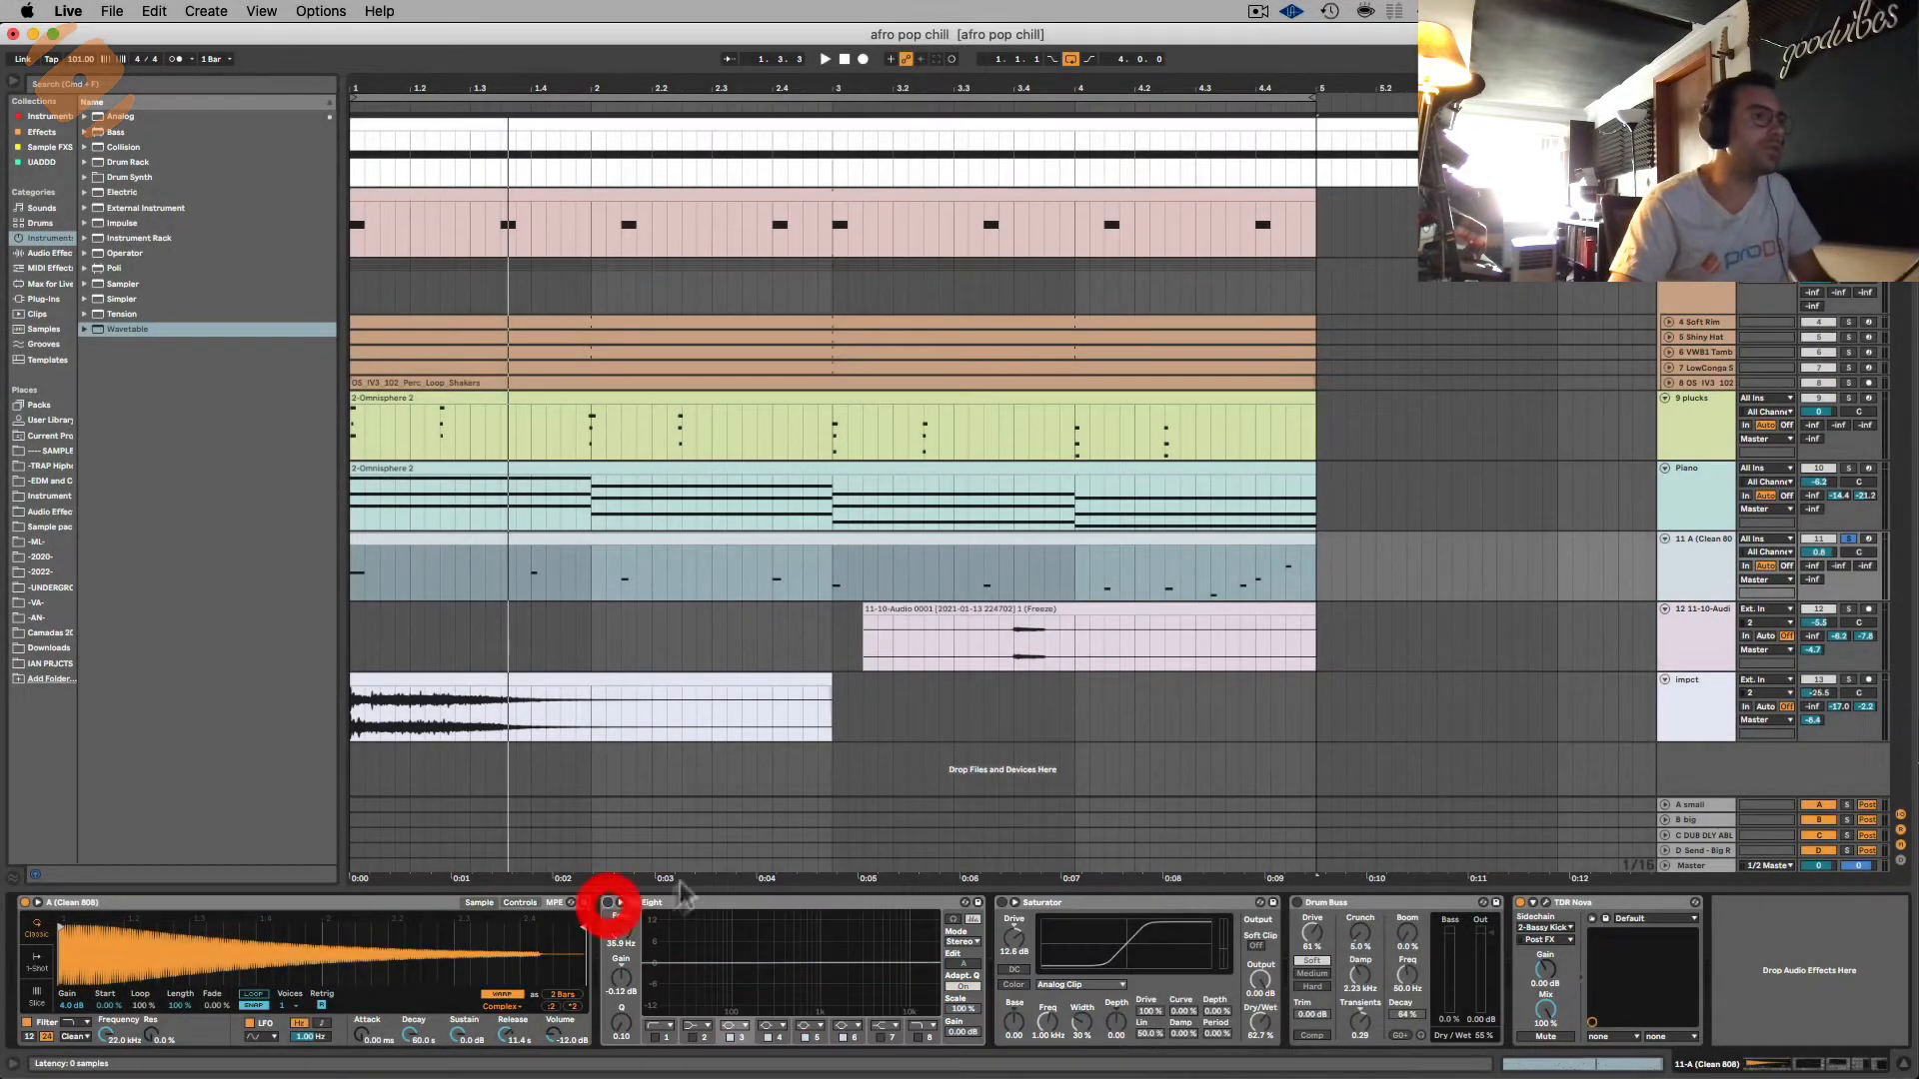
left_click(608, 902)
key("space")
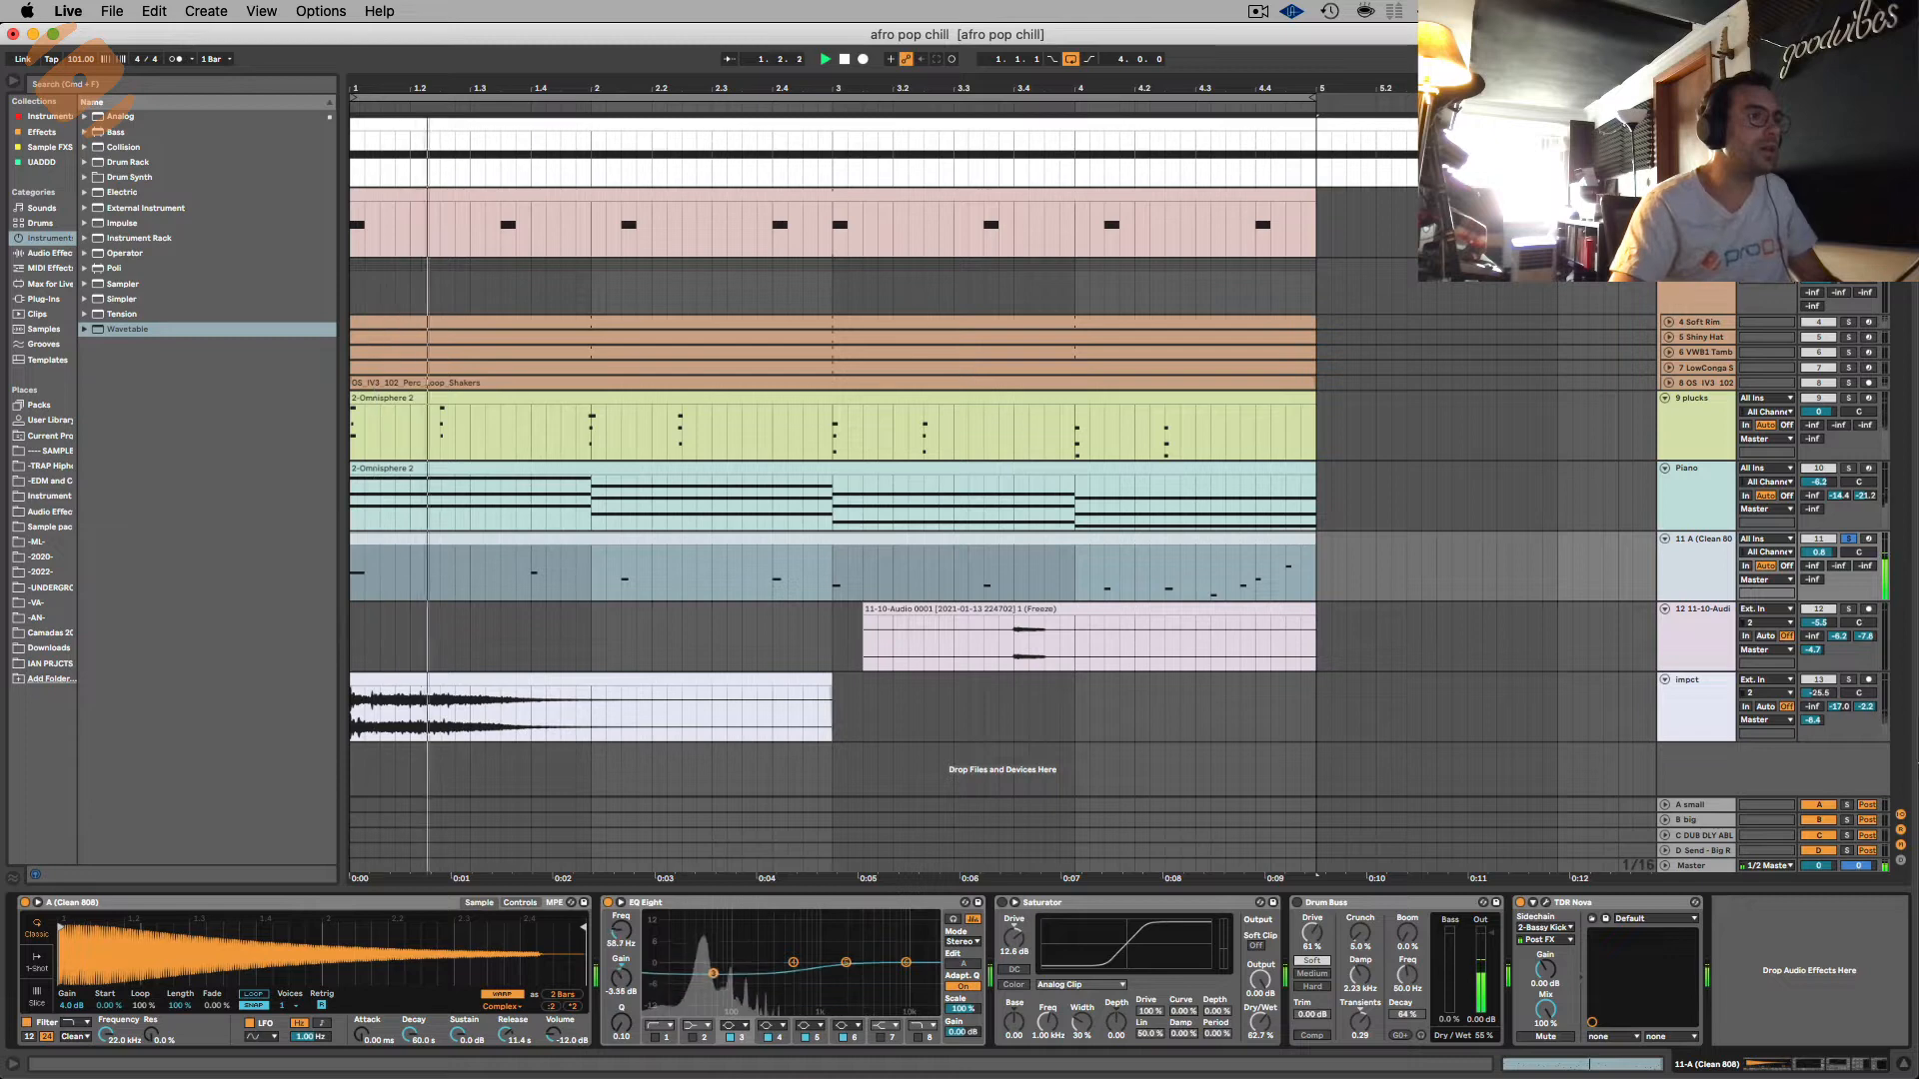
left_click_drag(712, 974, 705, 970)
key("space")
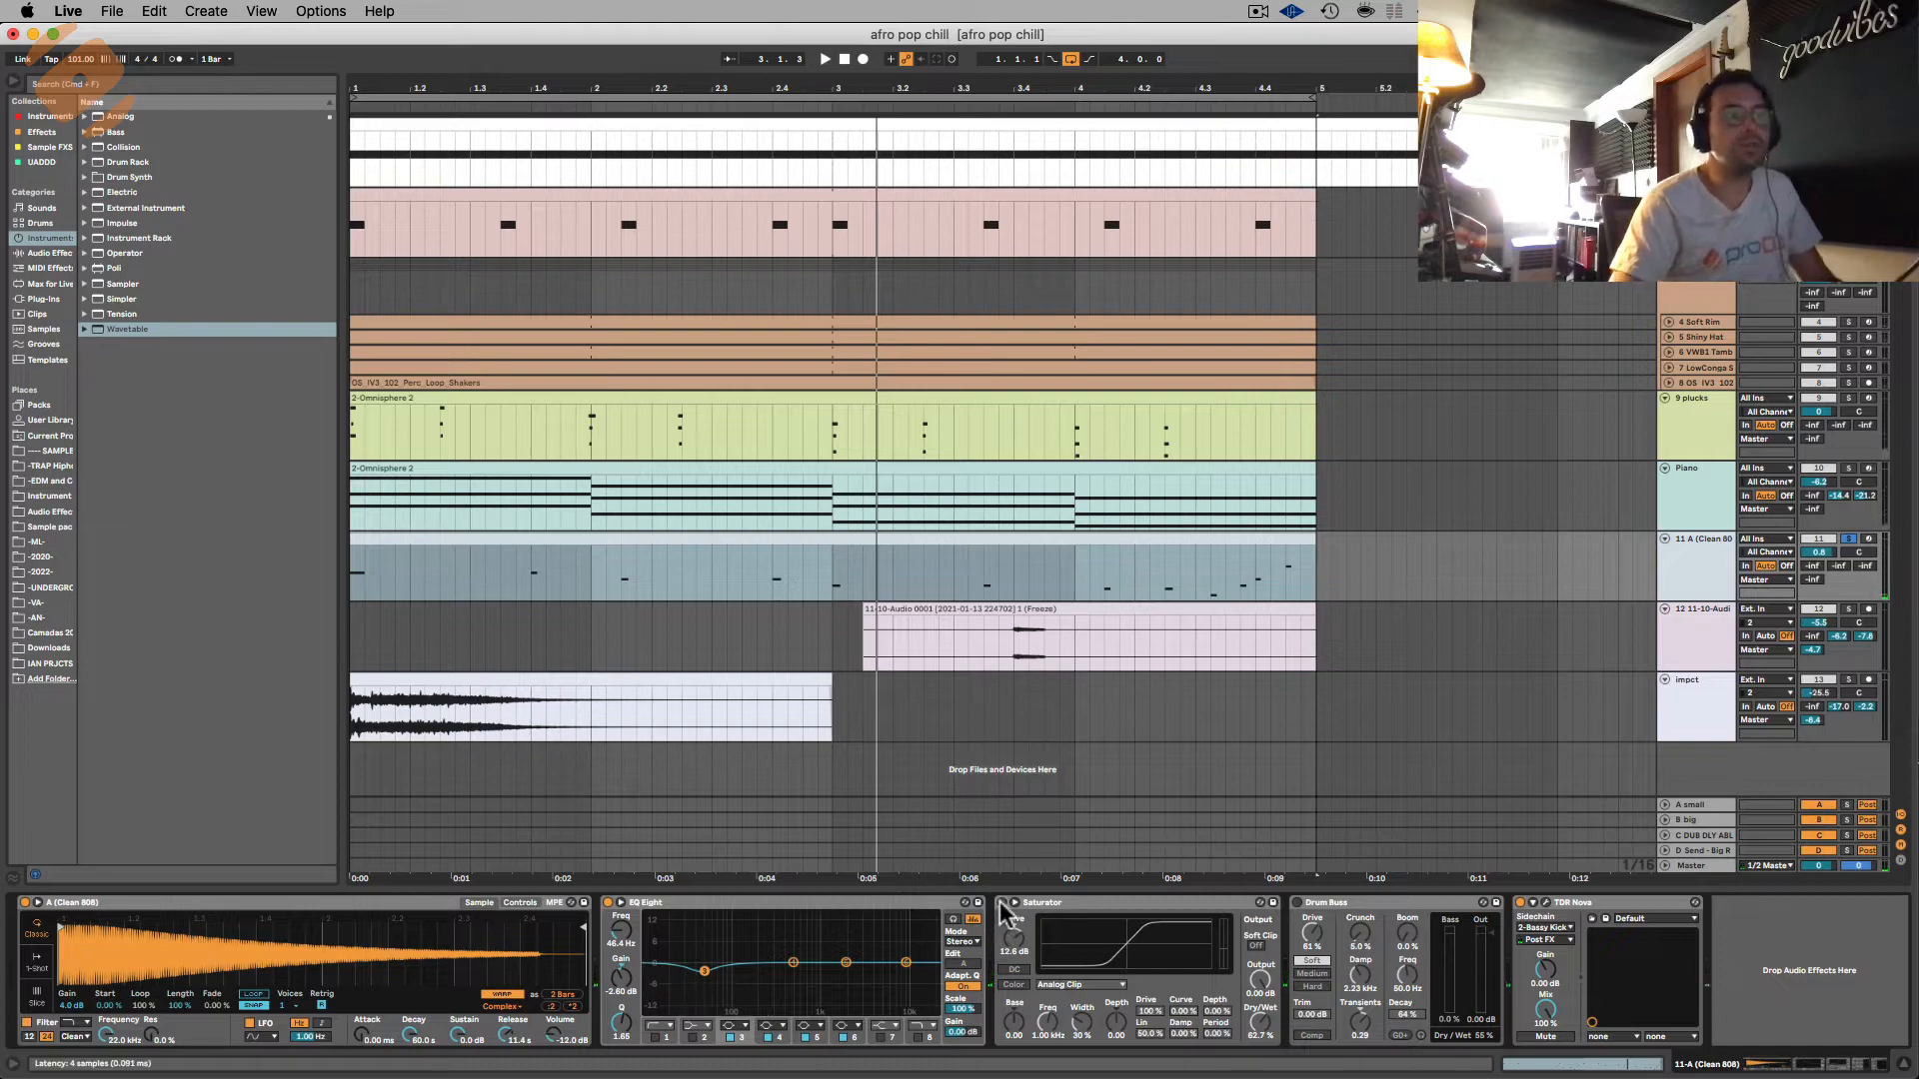
Step: Switch on the 808's Saturator and Drum Buss, and audition the soloed bass through both effects
key("space")
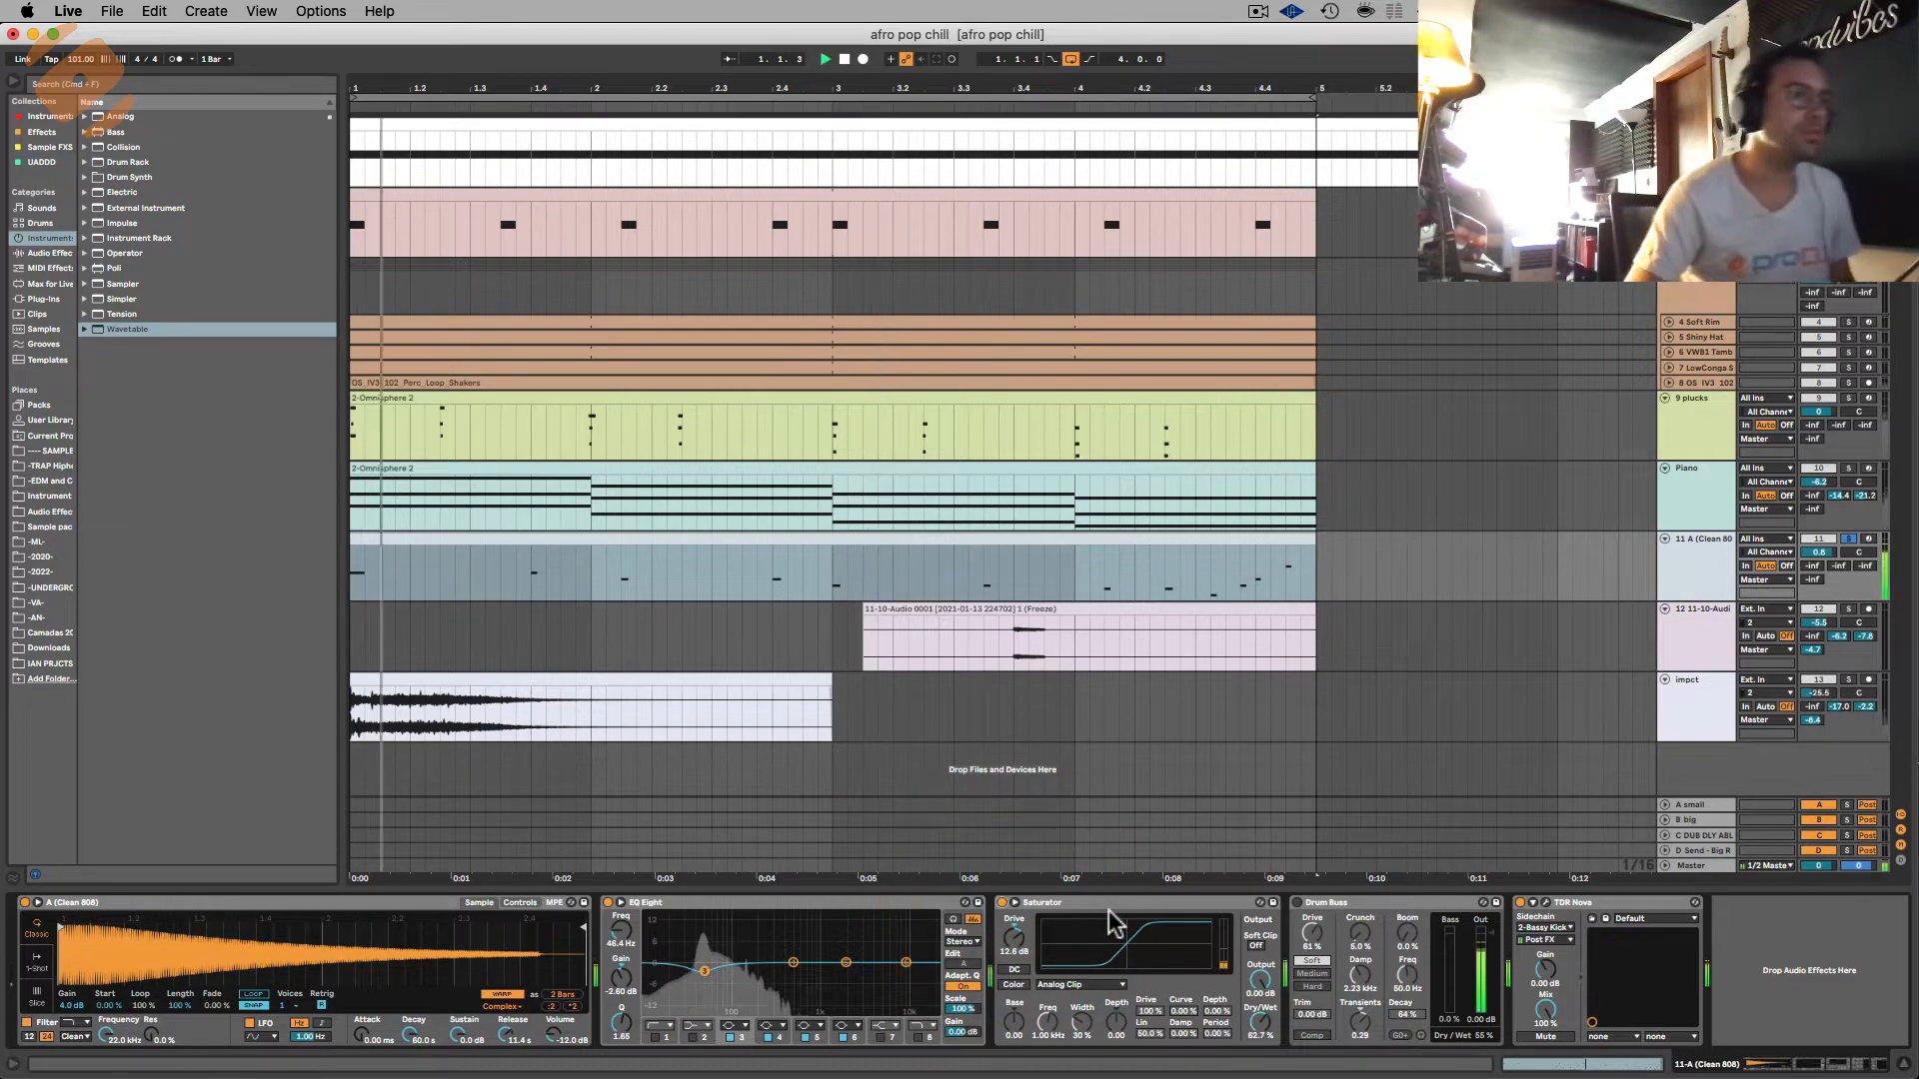
key("space")
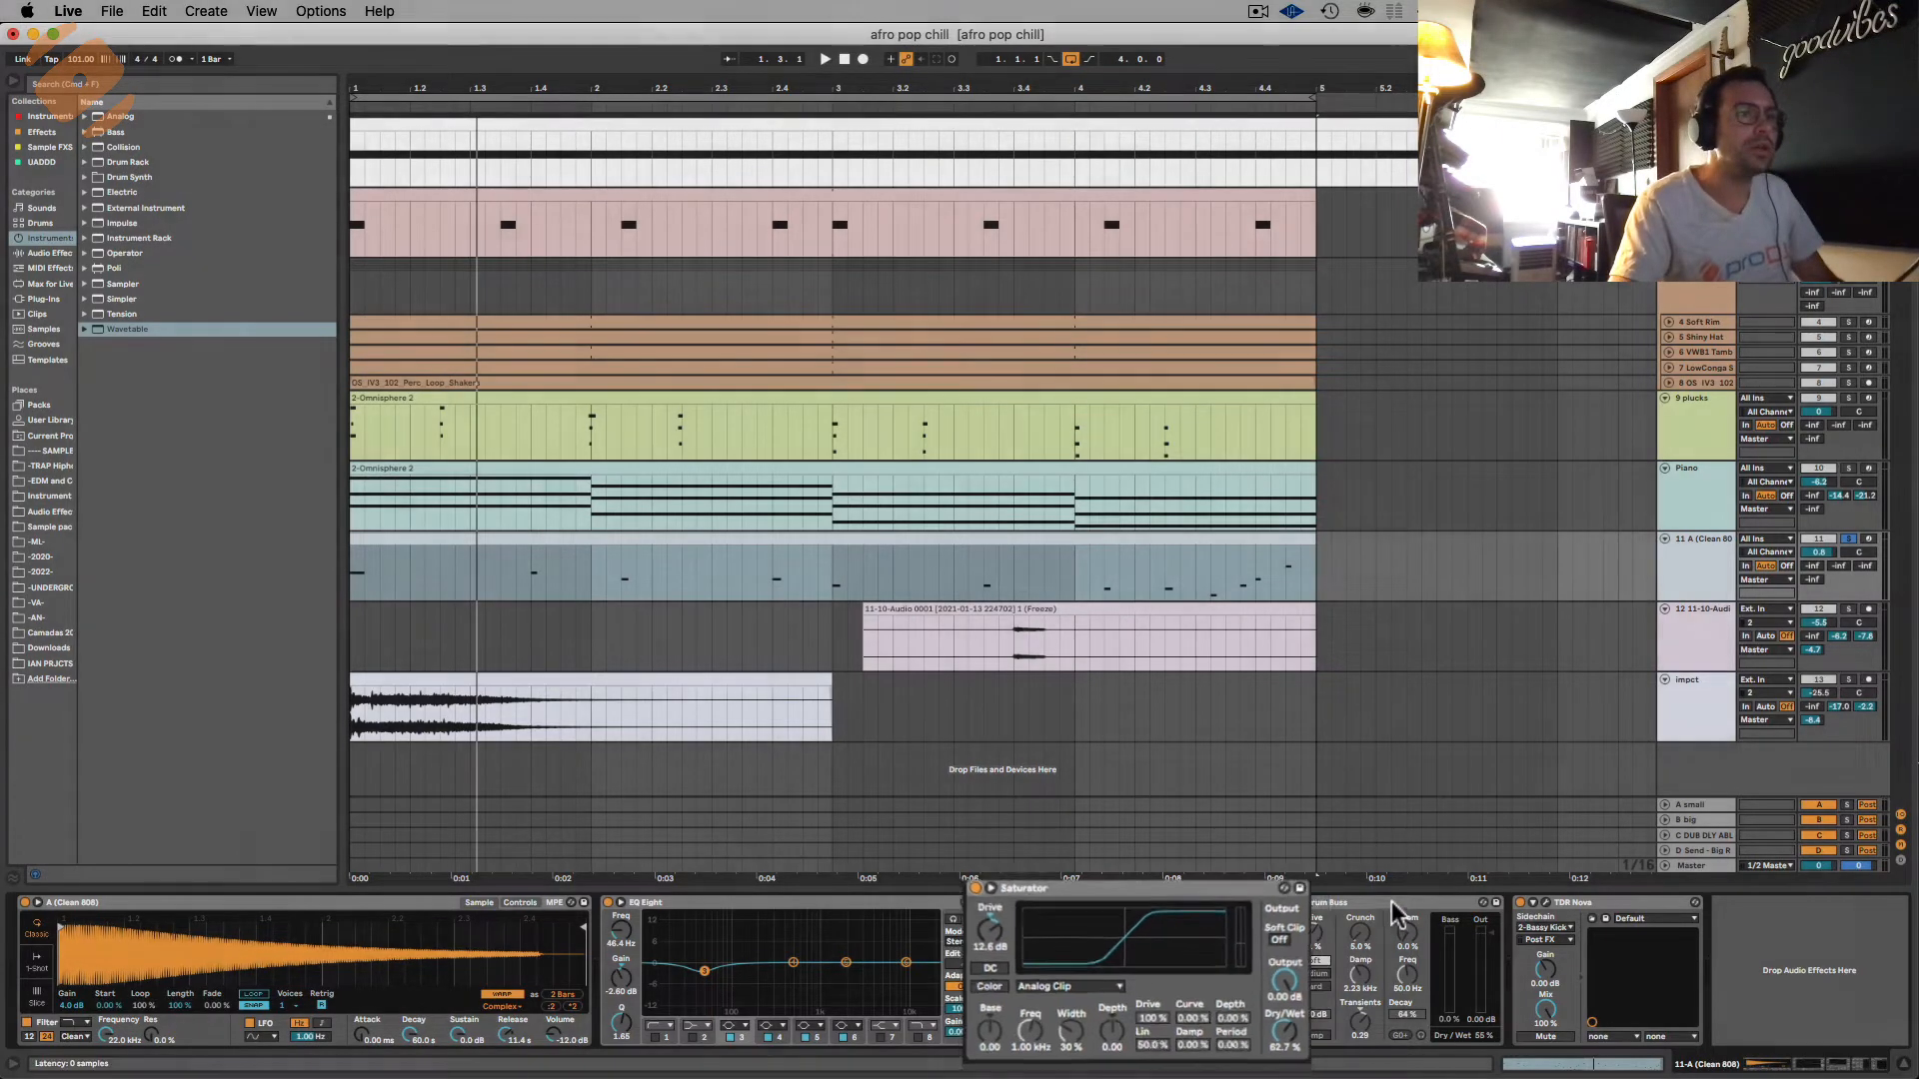
left_click(1388, 904)
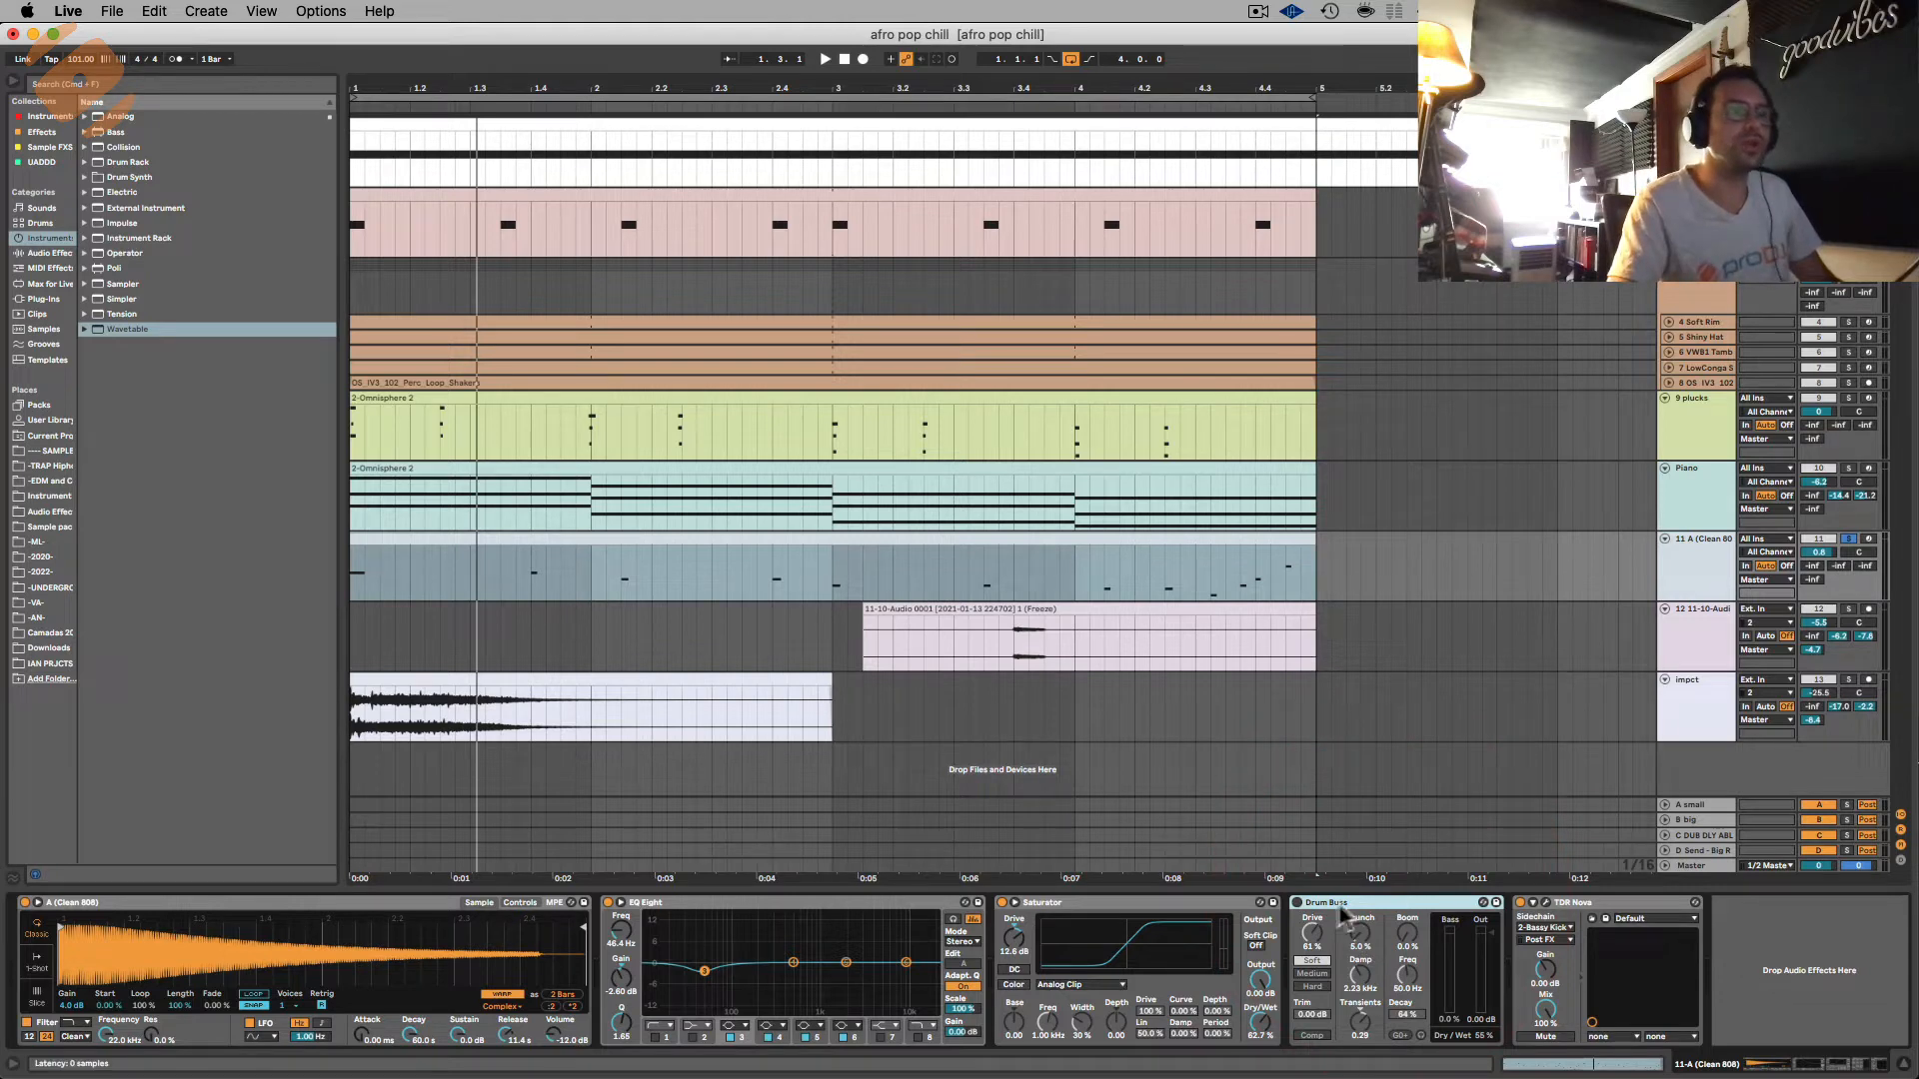
left_click(1297, 904)
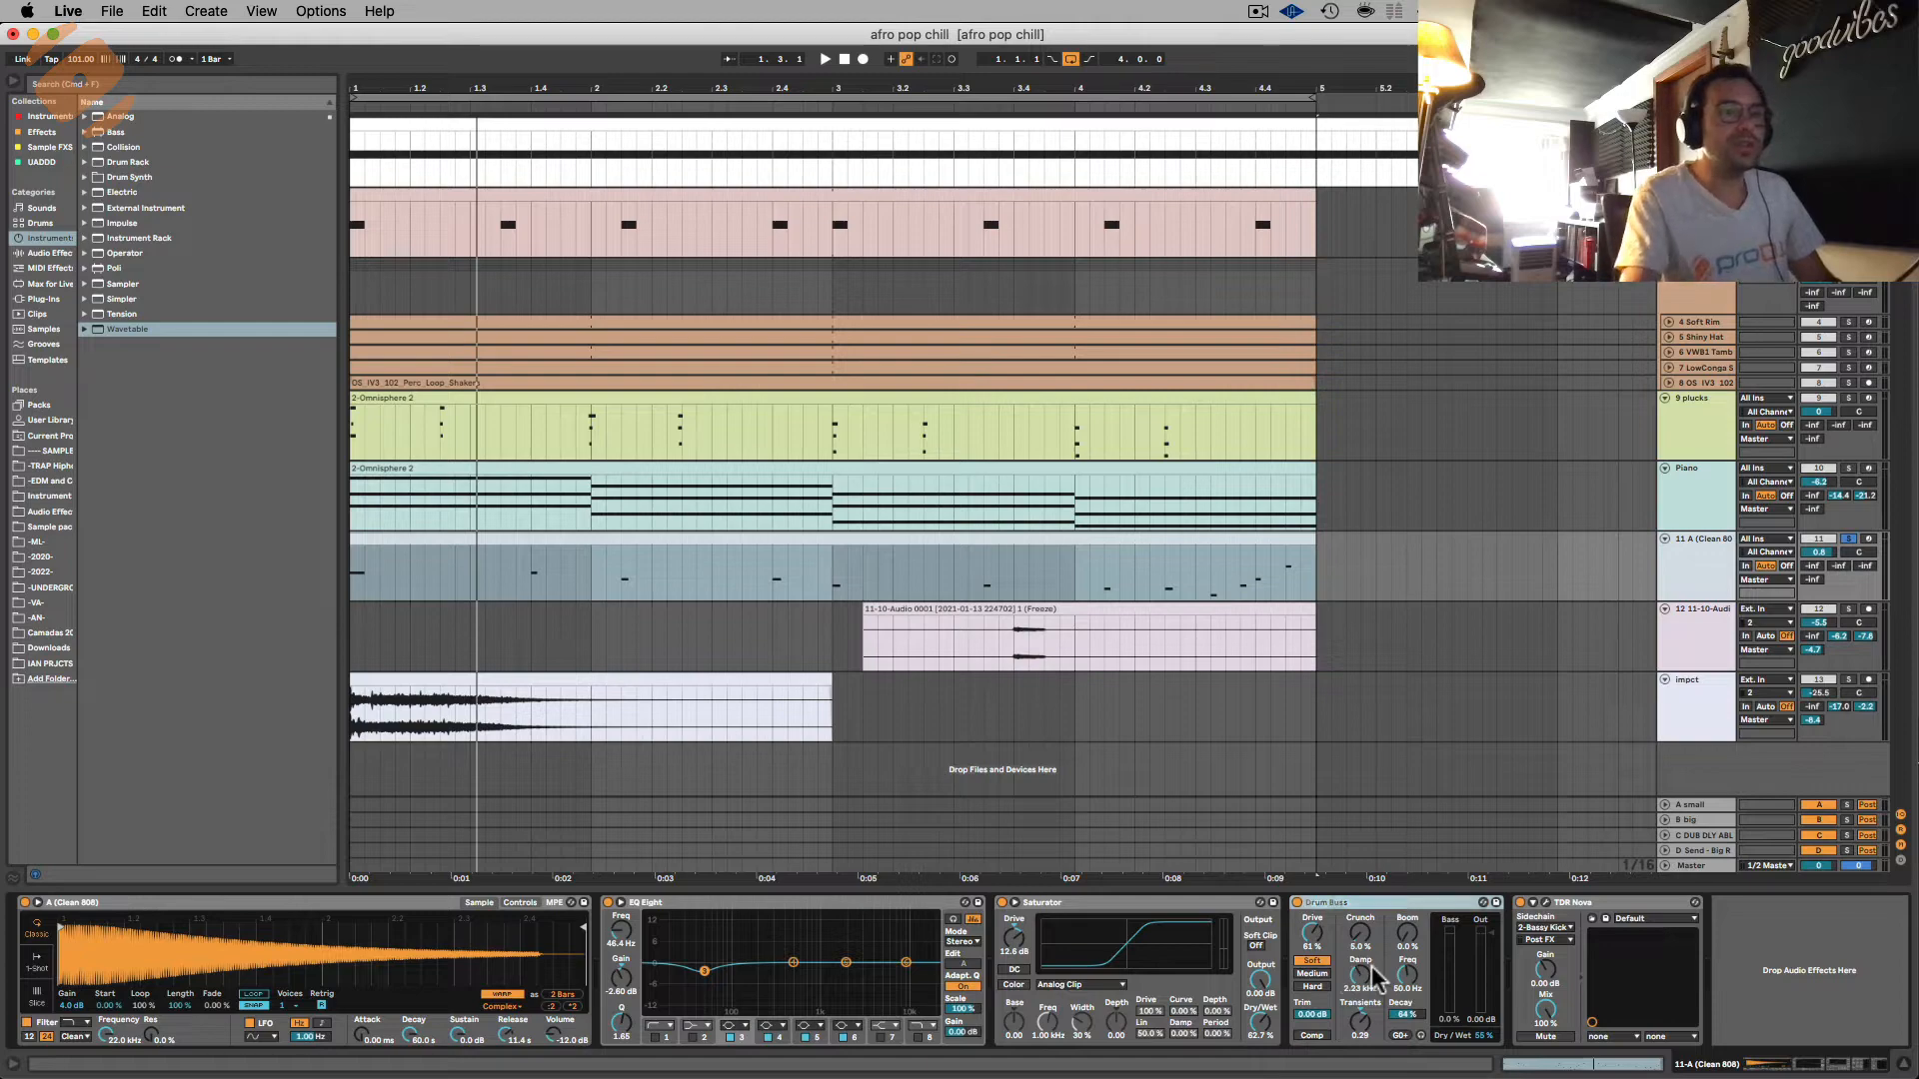
left_click(1365, 974)
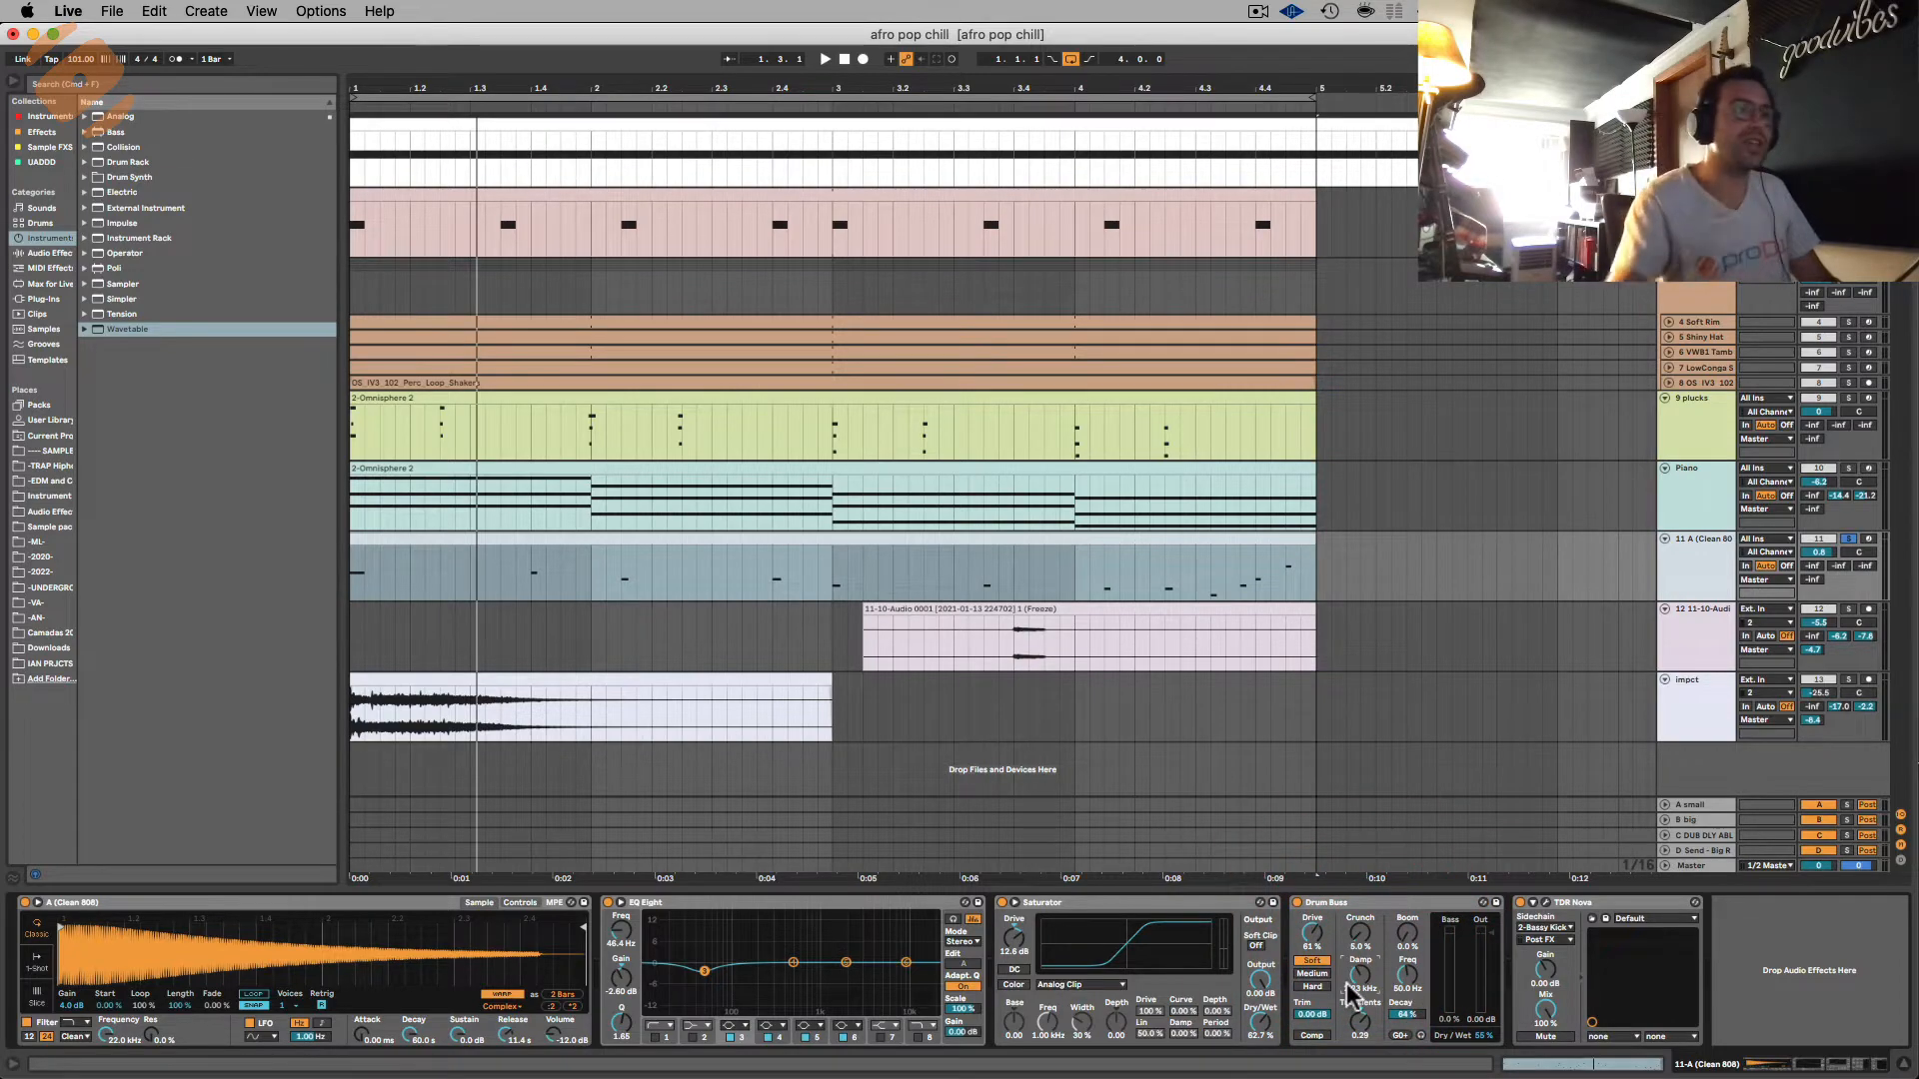
key("space")
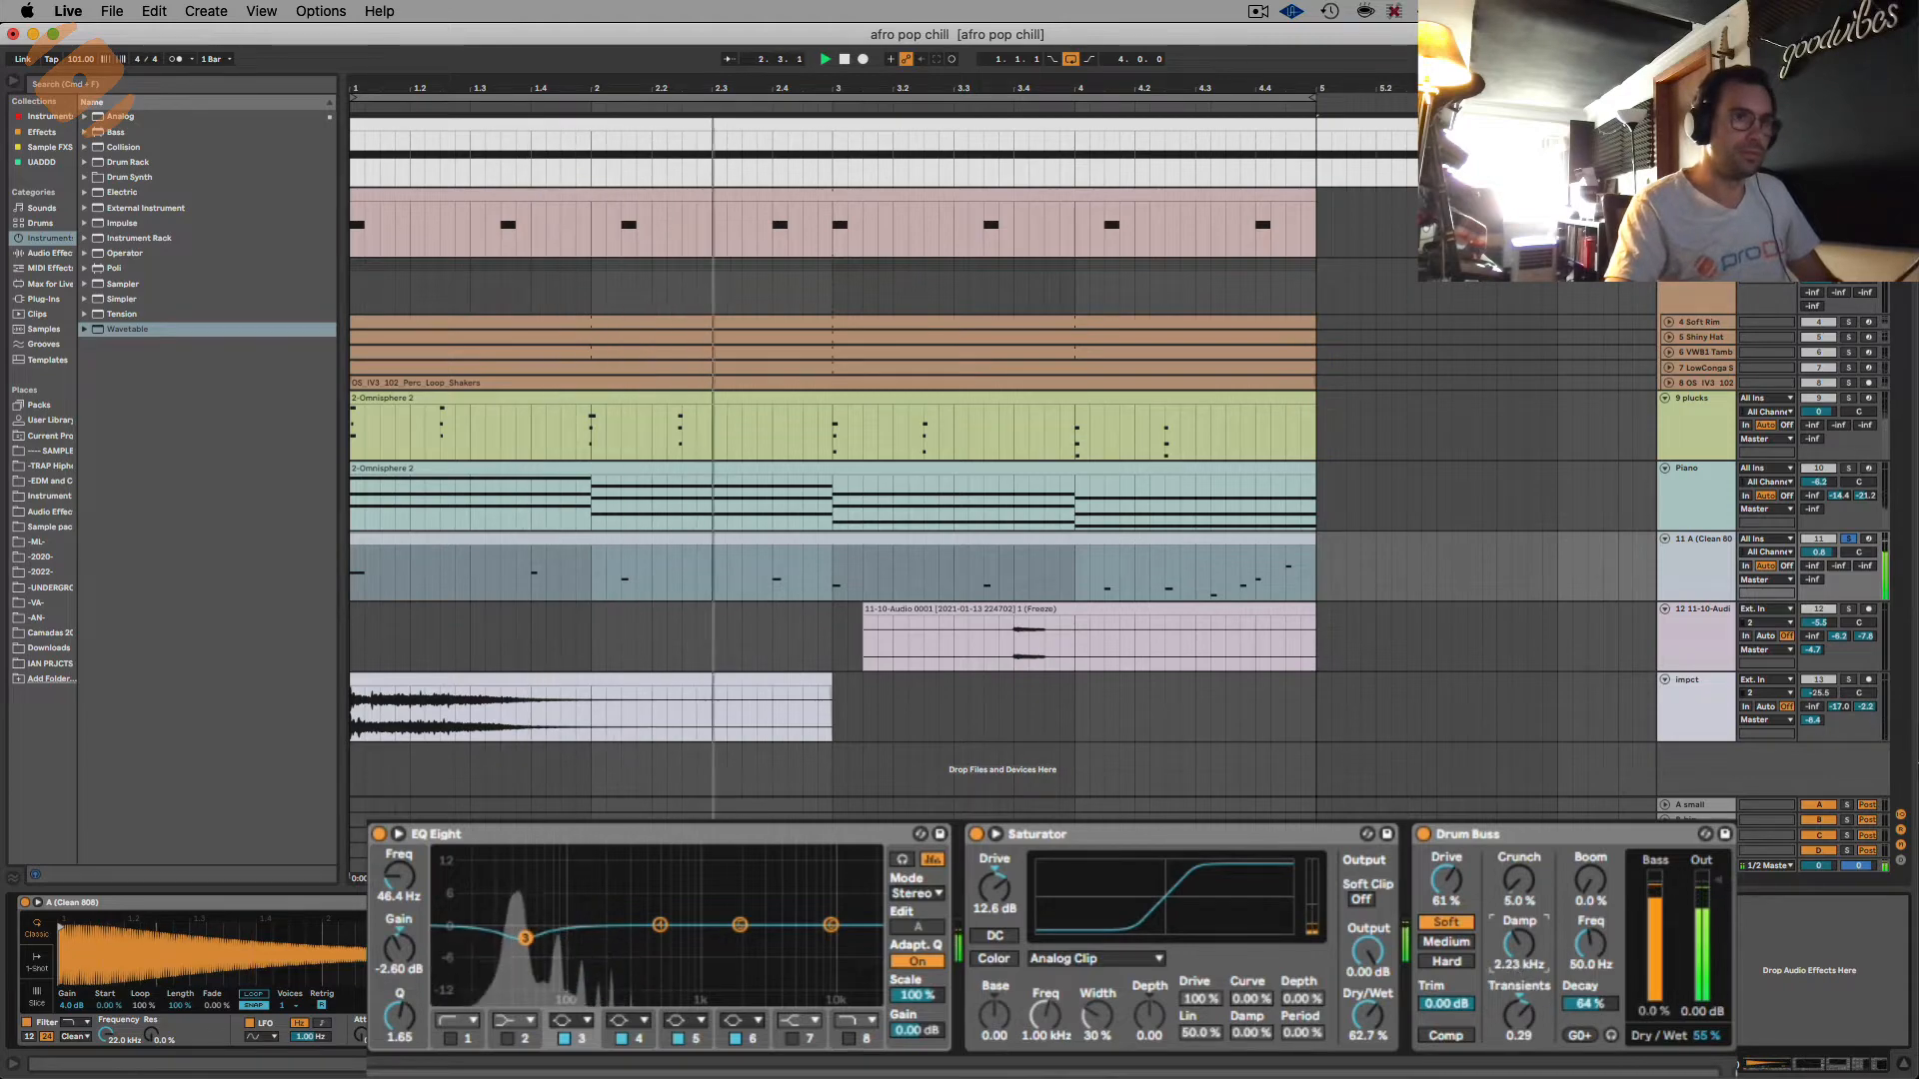
key("space")
Step: Unsolo the Clean 808 track, select its effects from EQ Eight through Drum Buss, and play the full mix
left_click(1849, 538)
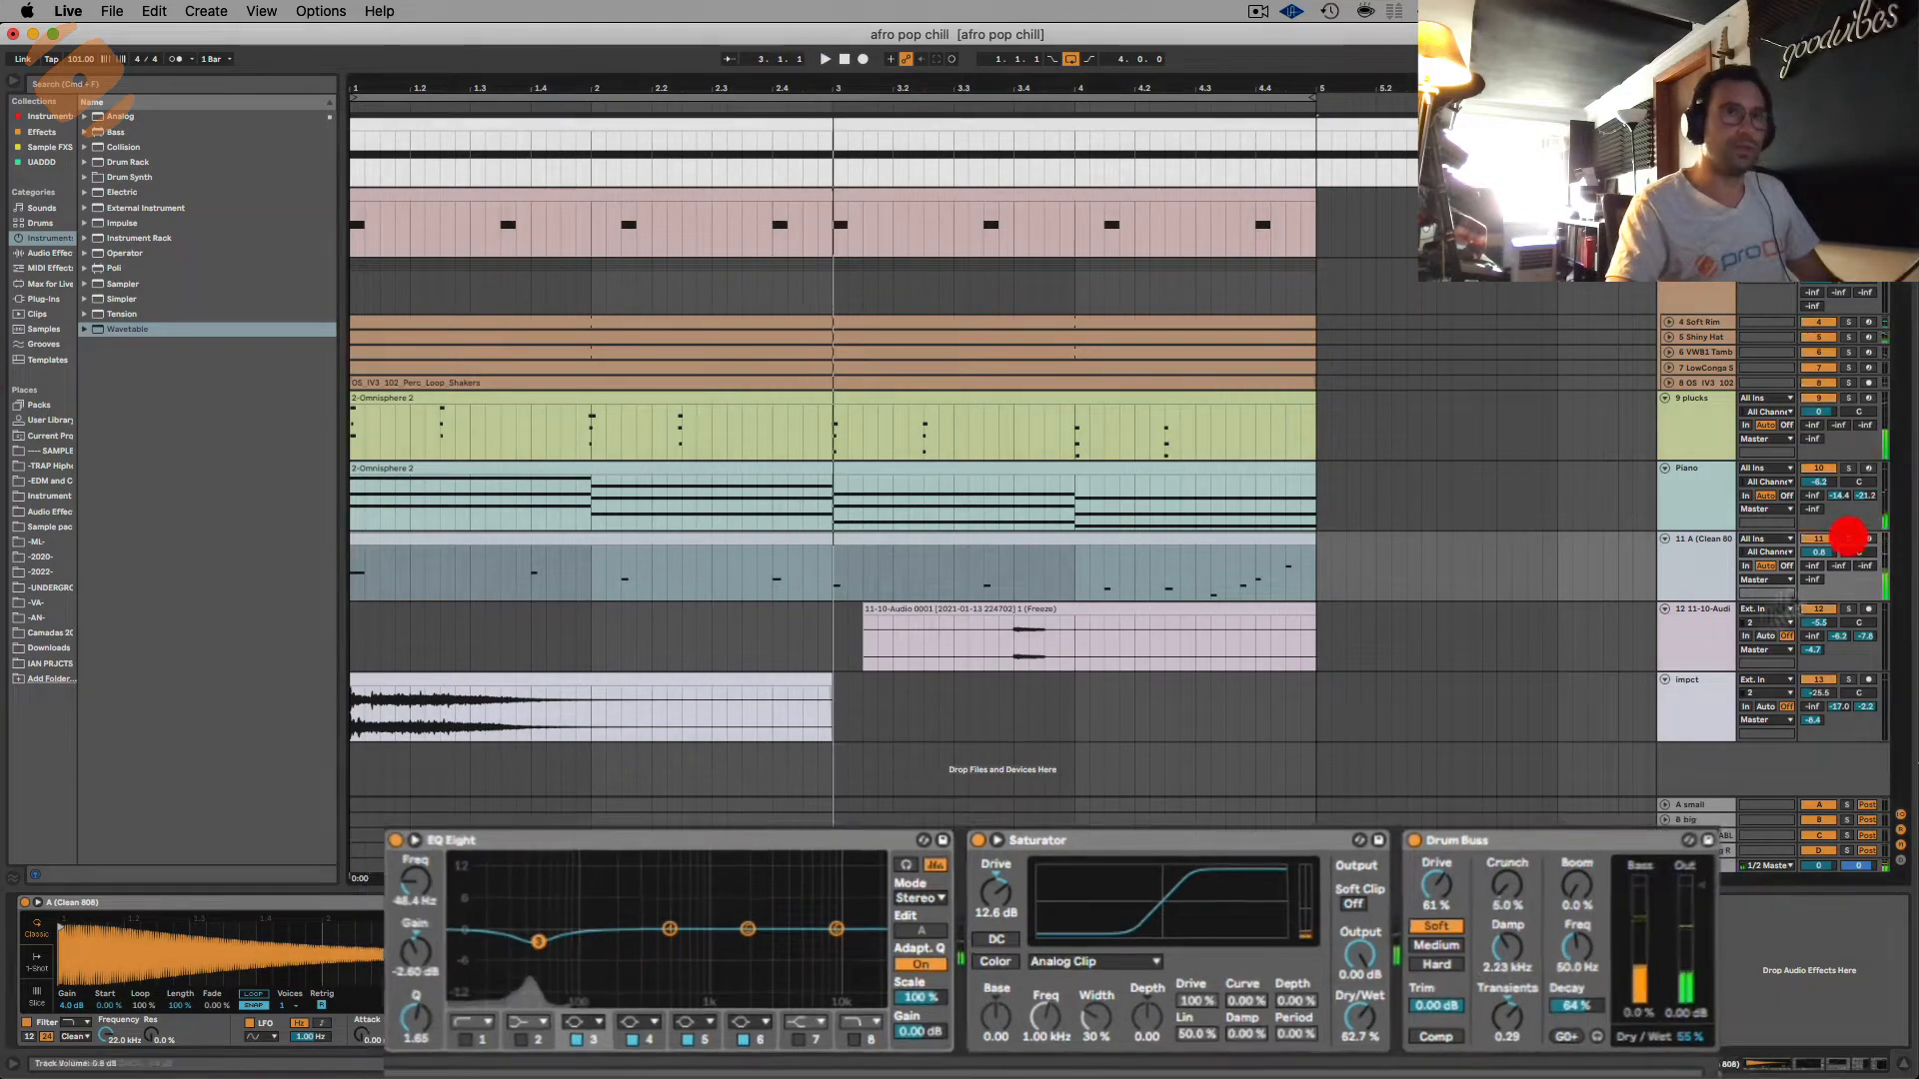
left_click(771, 905)
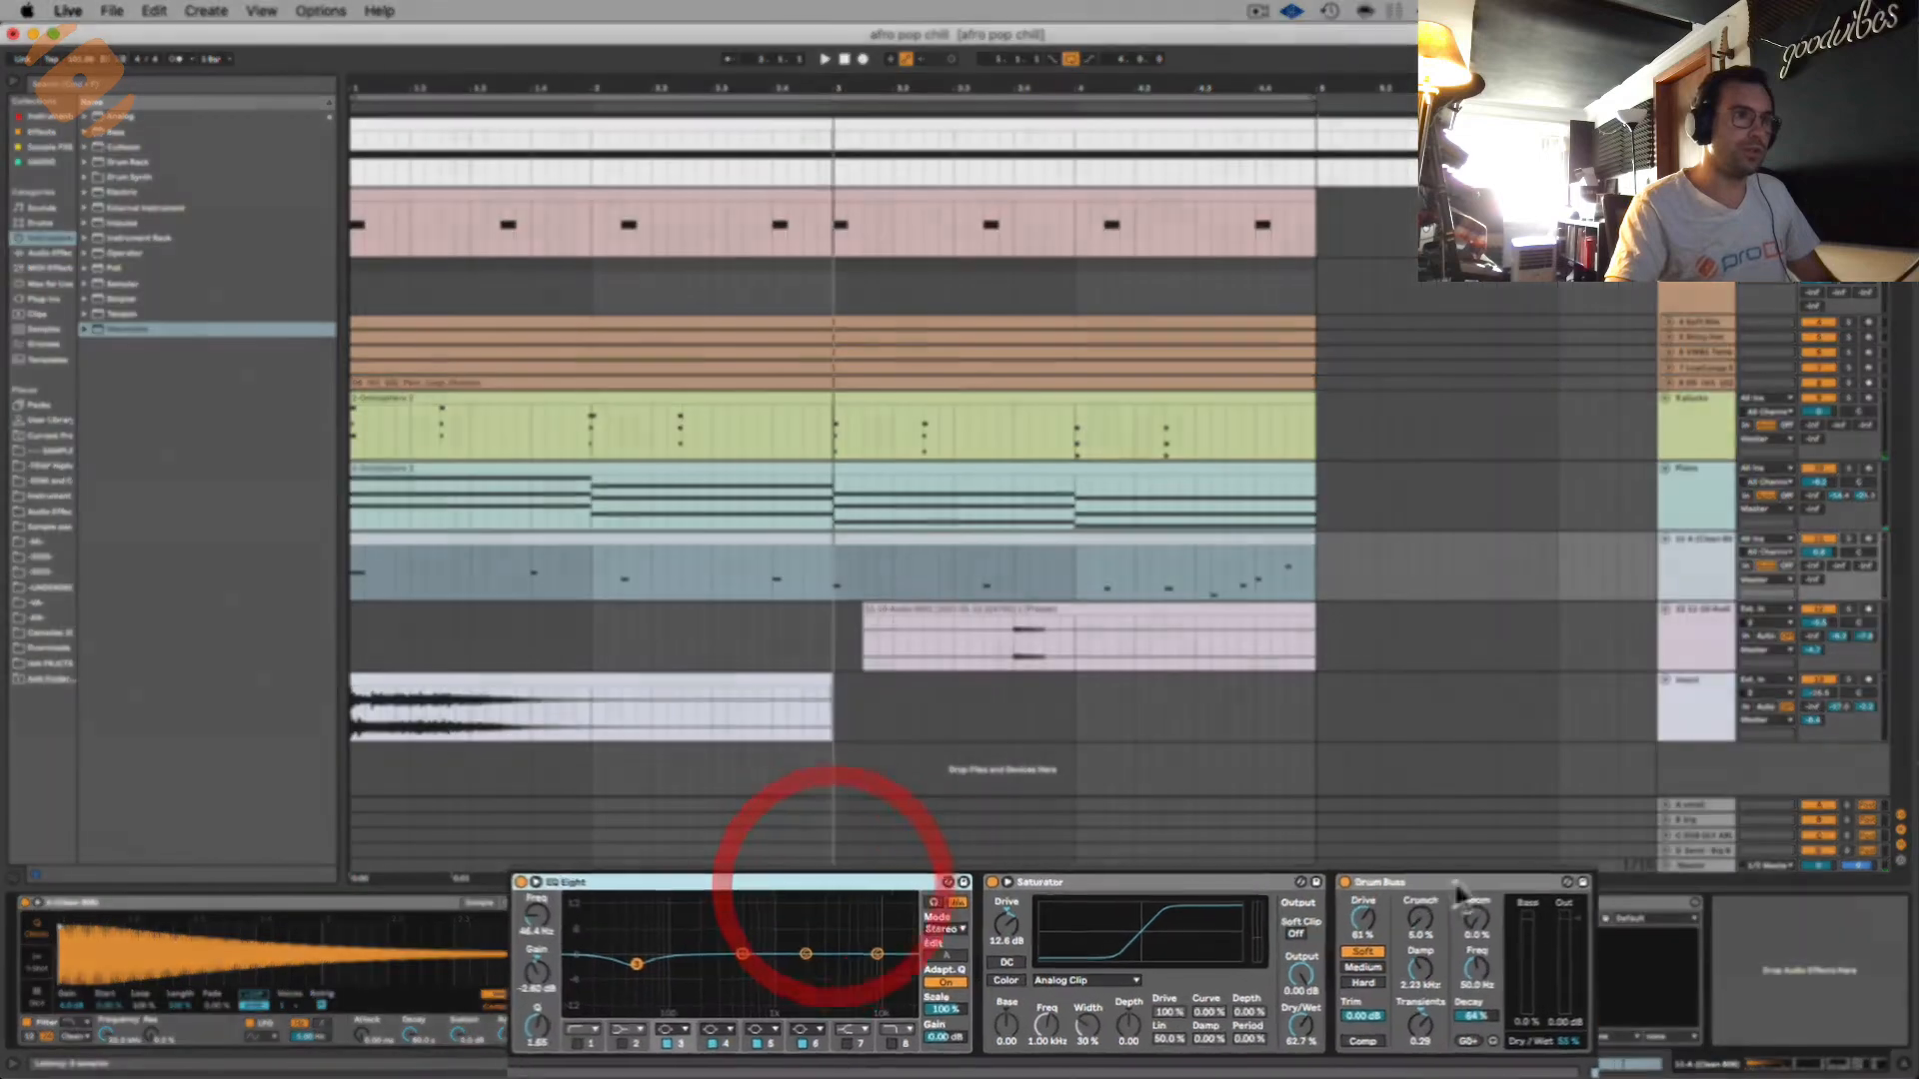
left_click(1459, 883)
key("space")
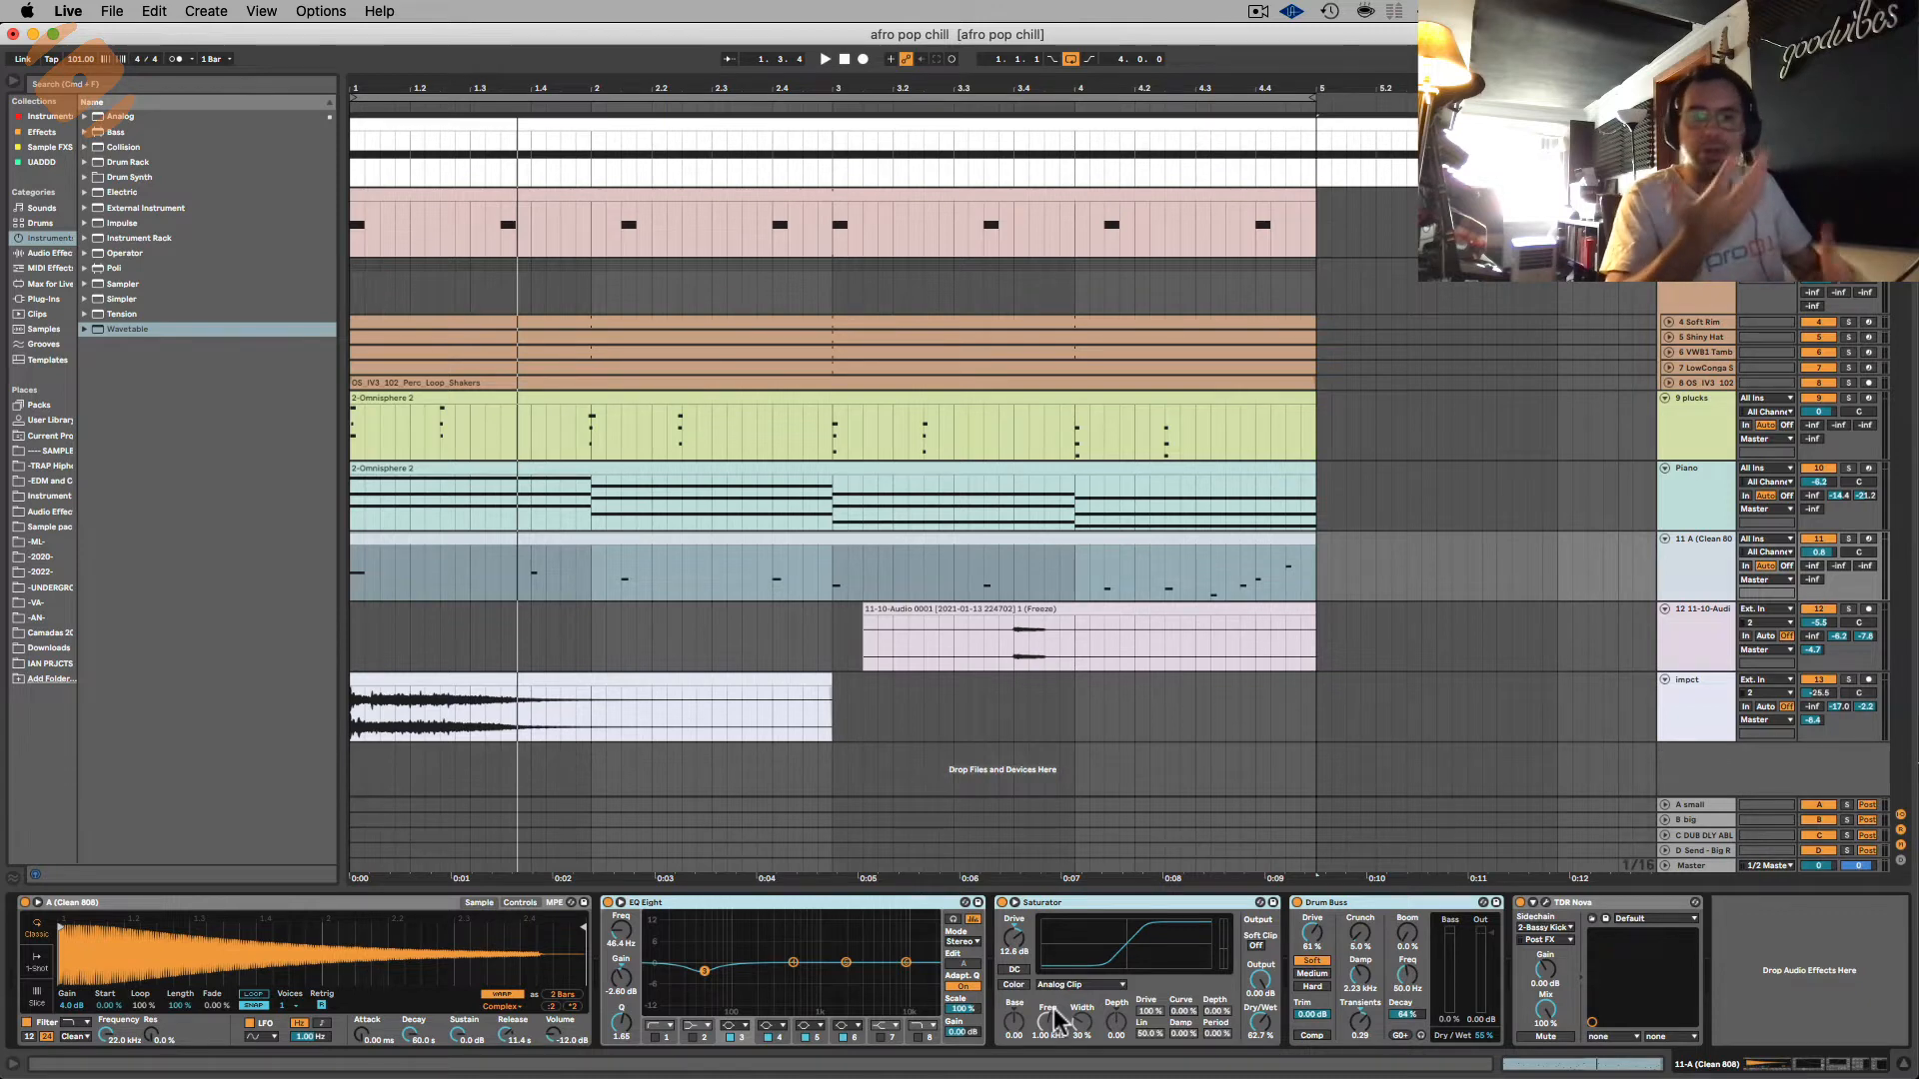
Step: Enable the low-cut band 1 in the Piano track's EQ Eight and play the full mix
left_click(1674, 493)
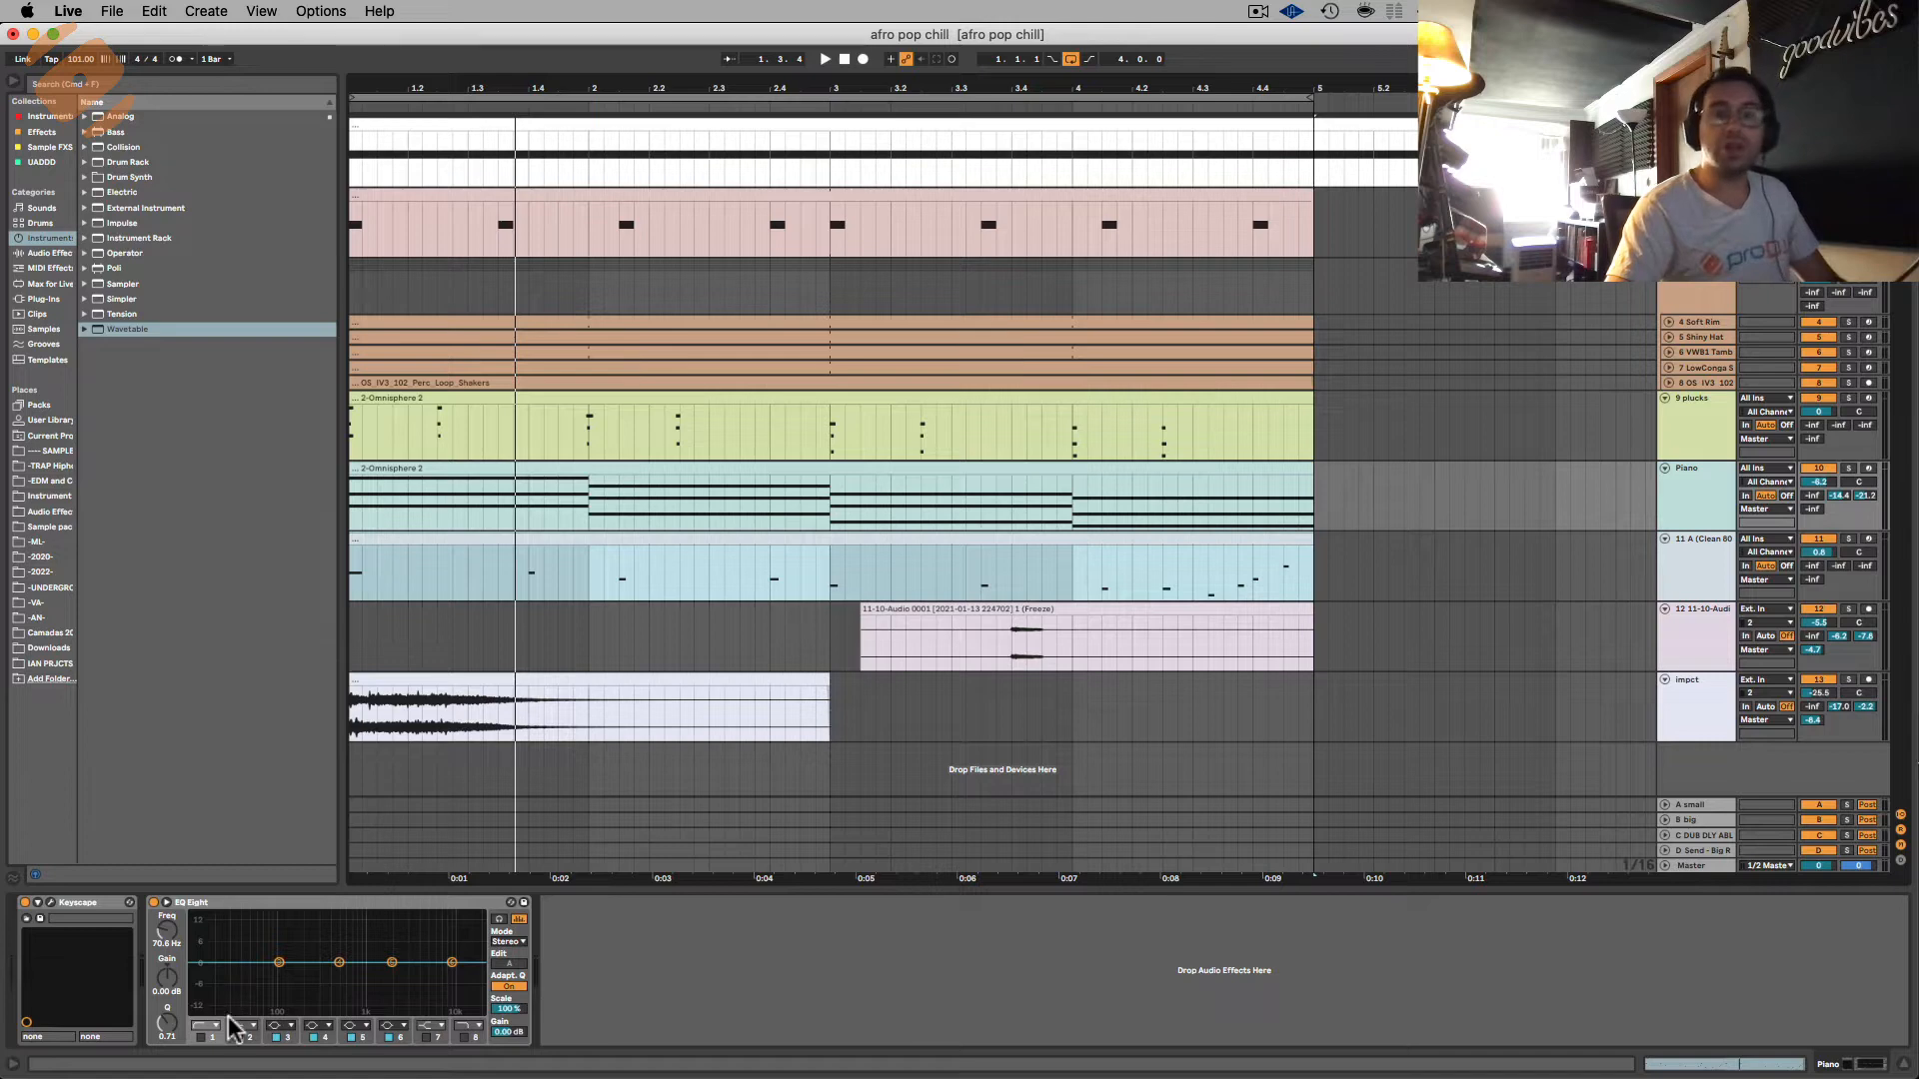
left_click(203, 1038)
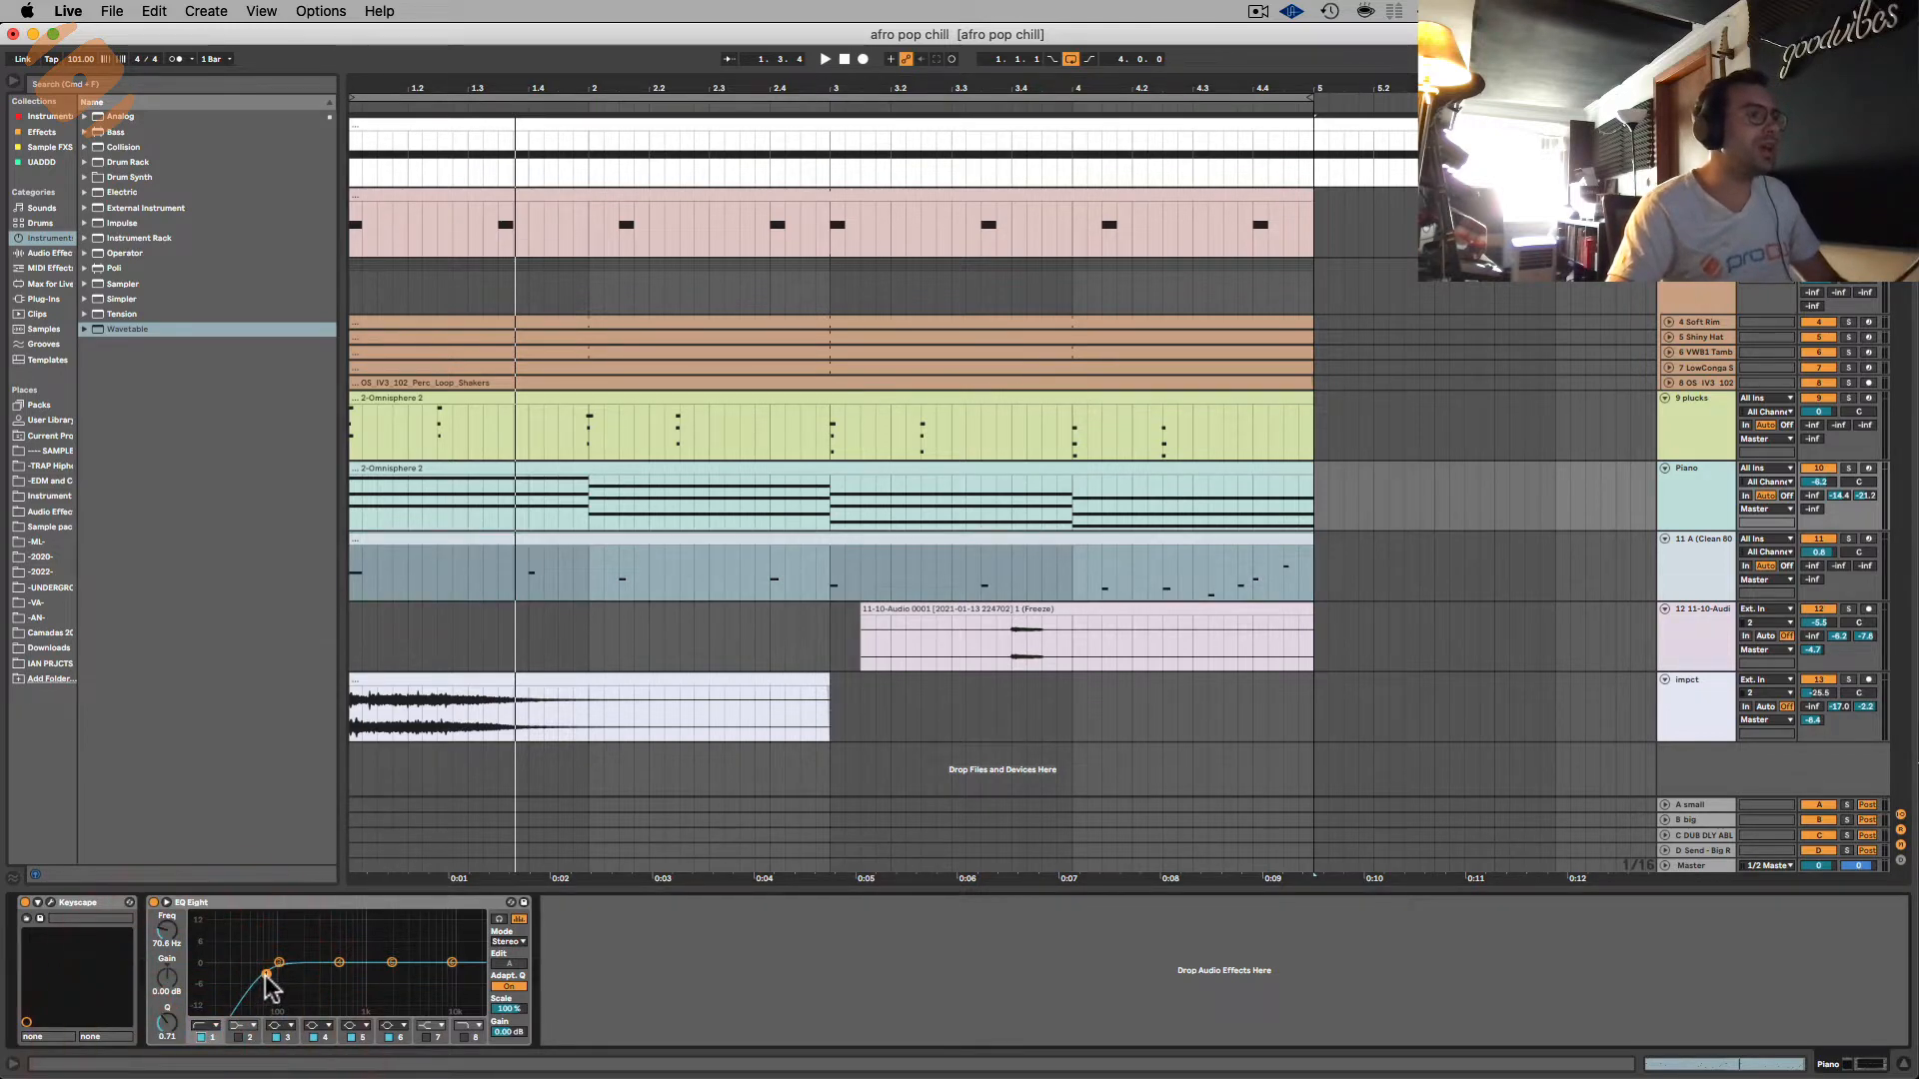
key("space")
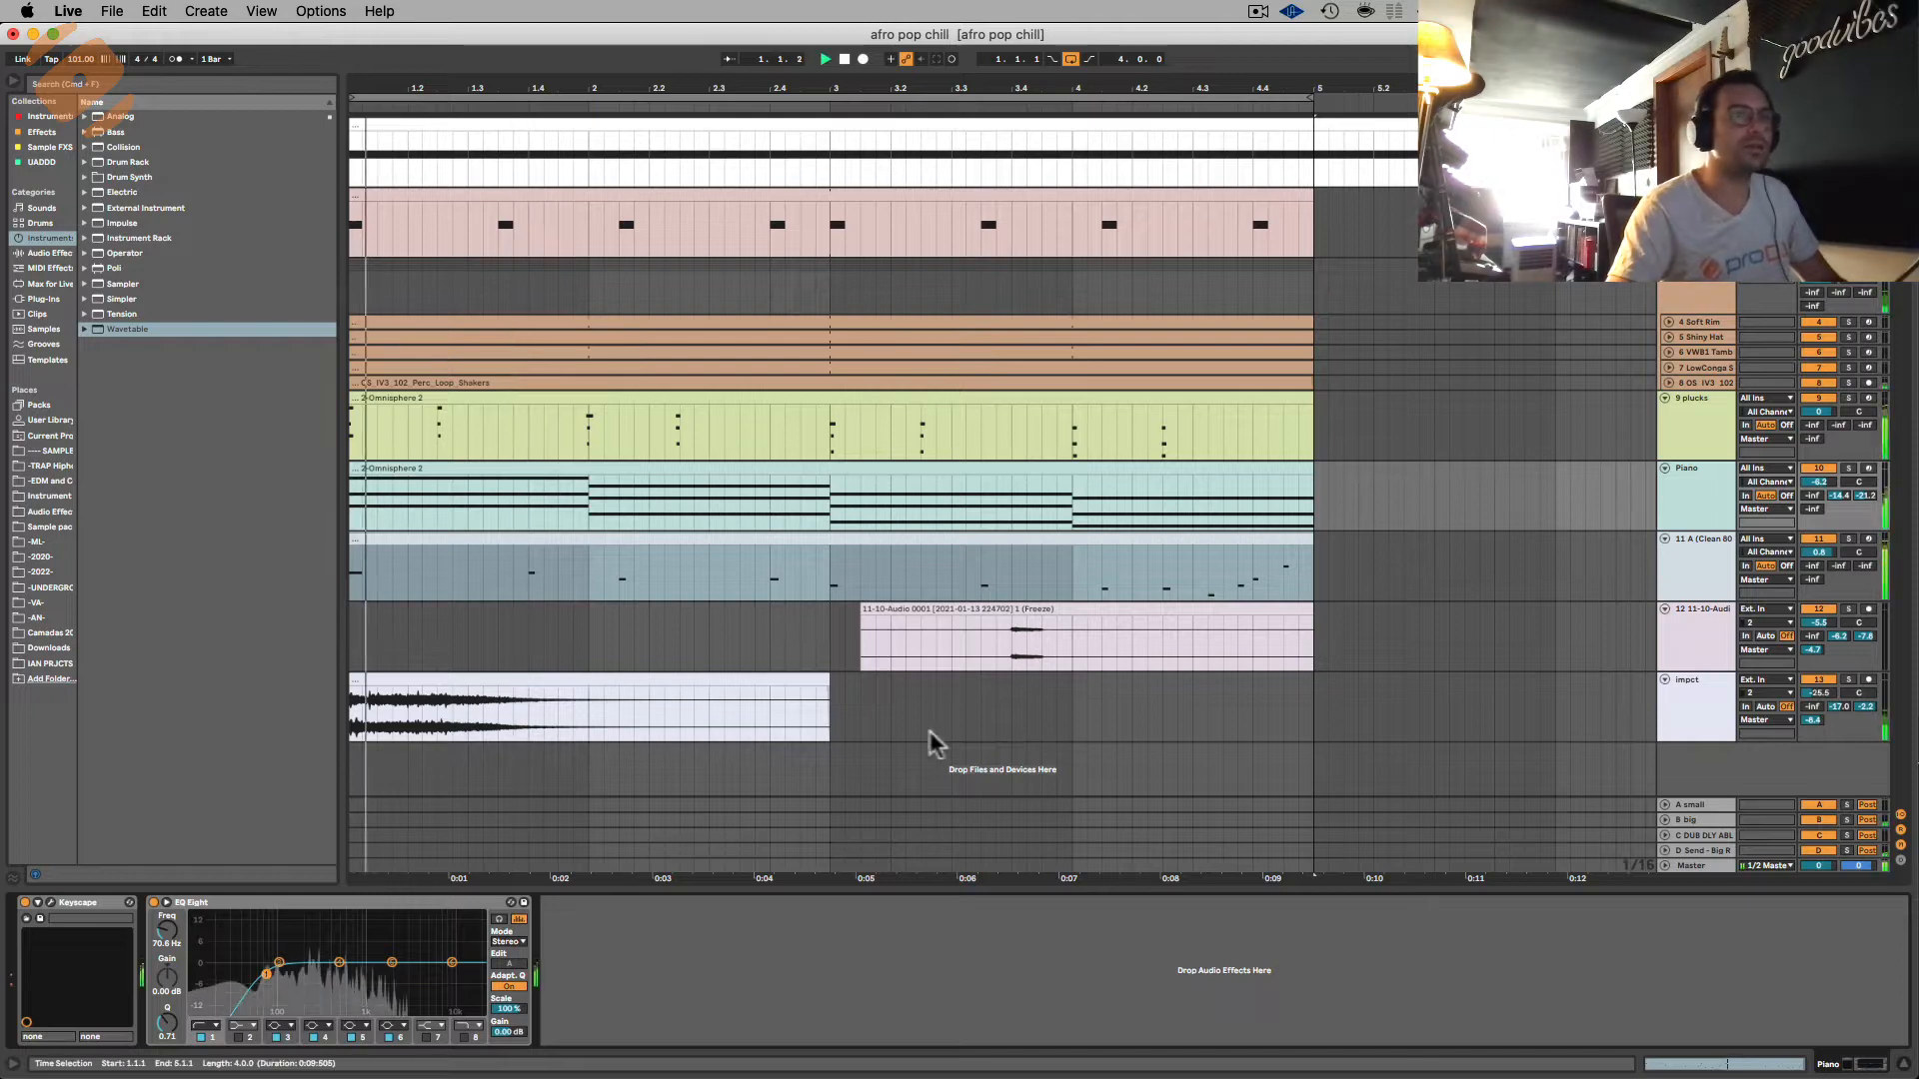
Step: Solo the Piano track and raise its EQ Eight low-cut frequency to about 435 Hz, auditioning the change
left_click(1848, 468)
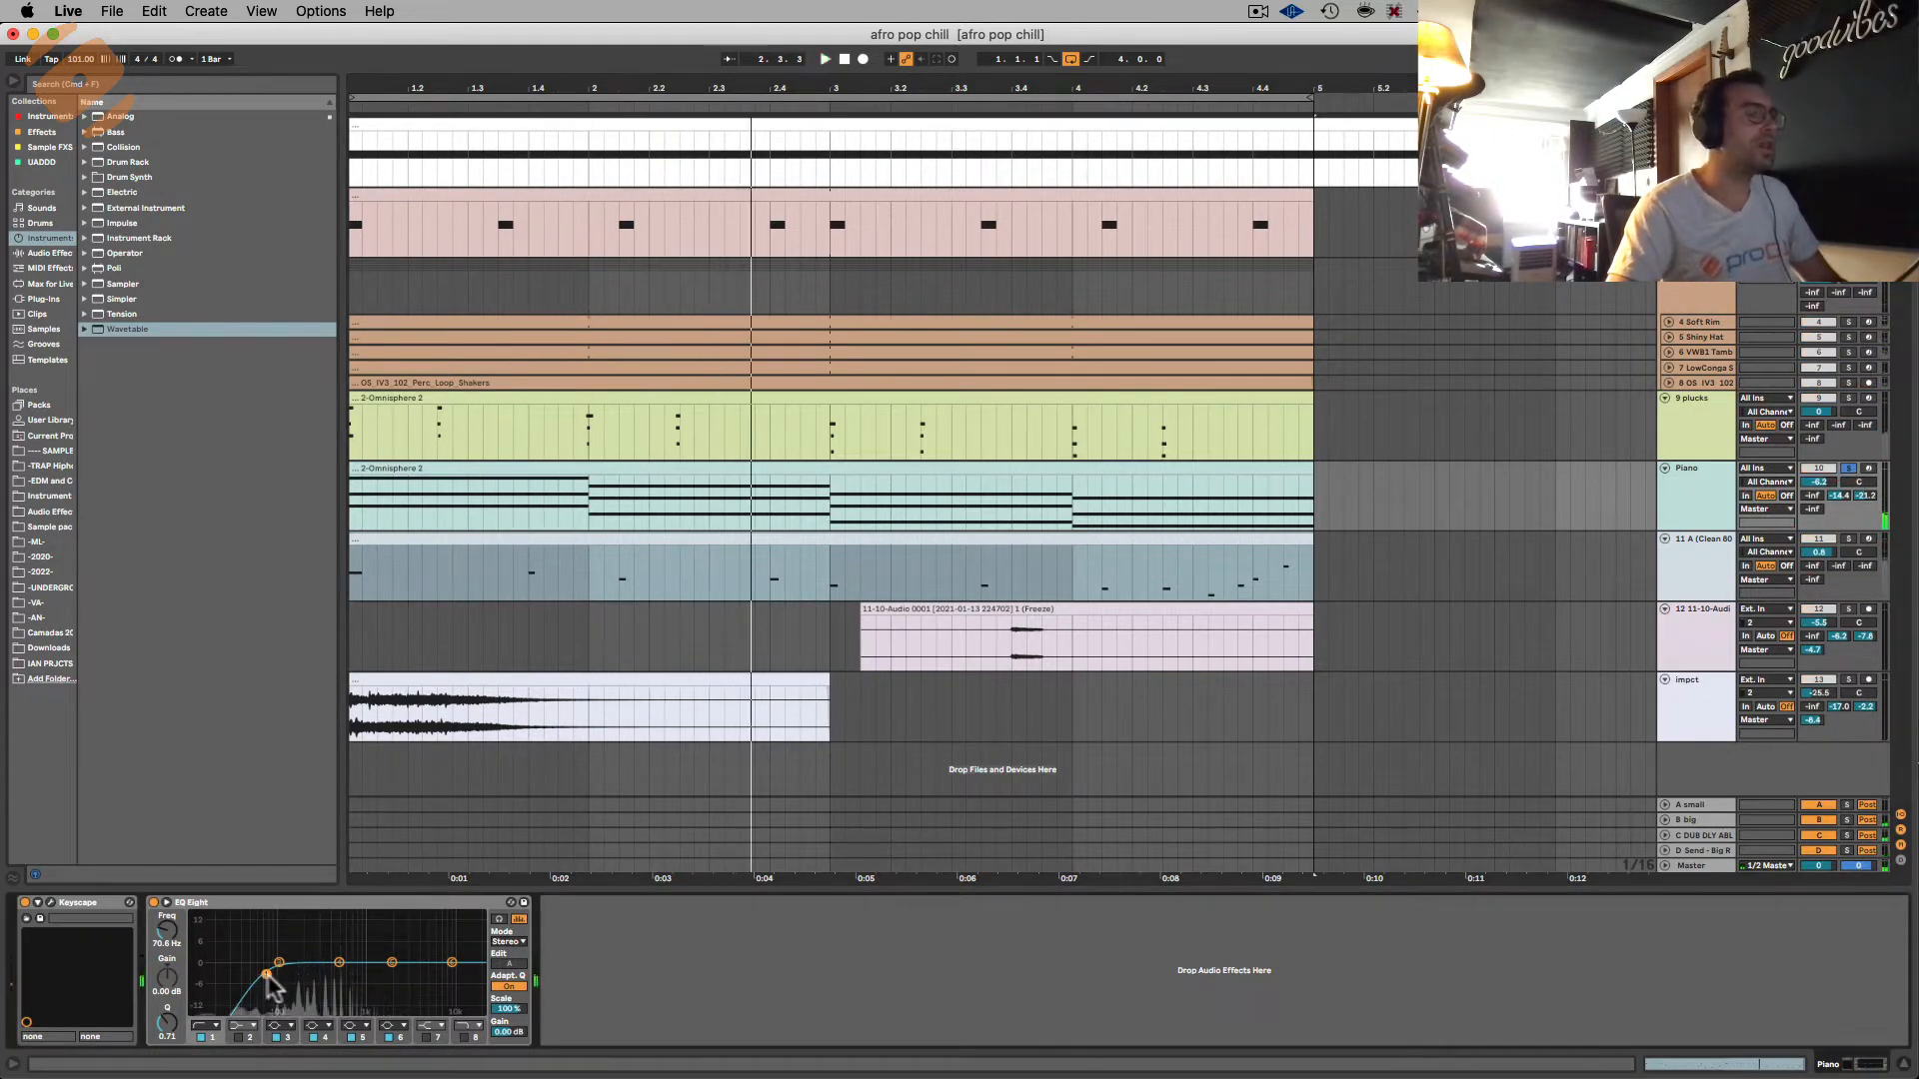
key("space")
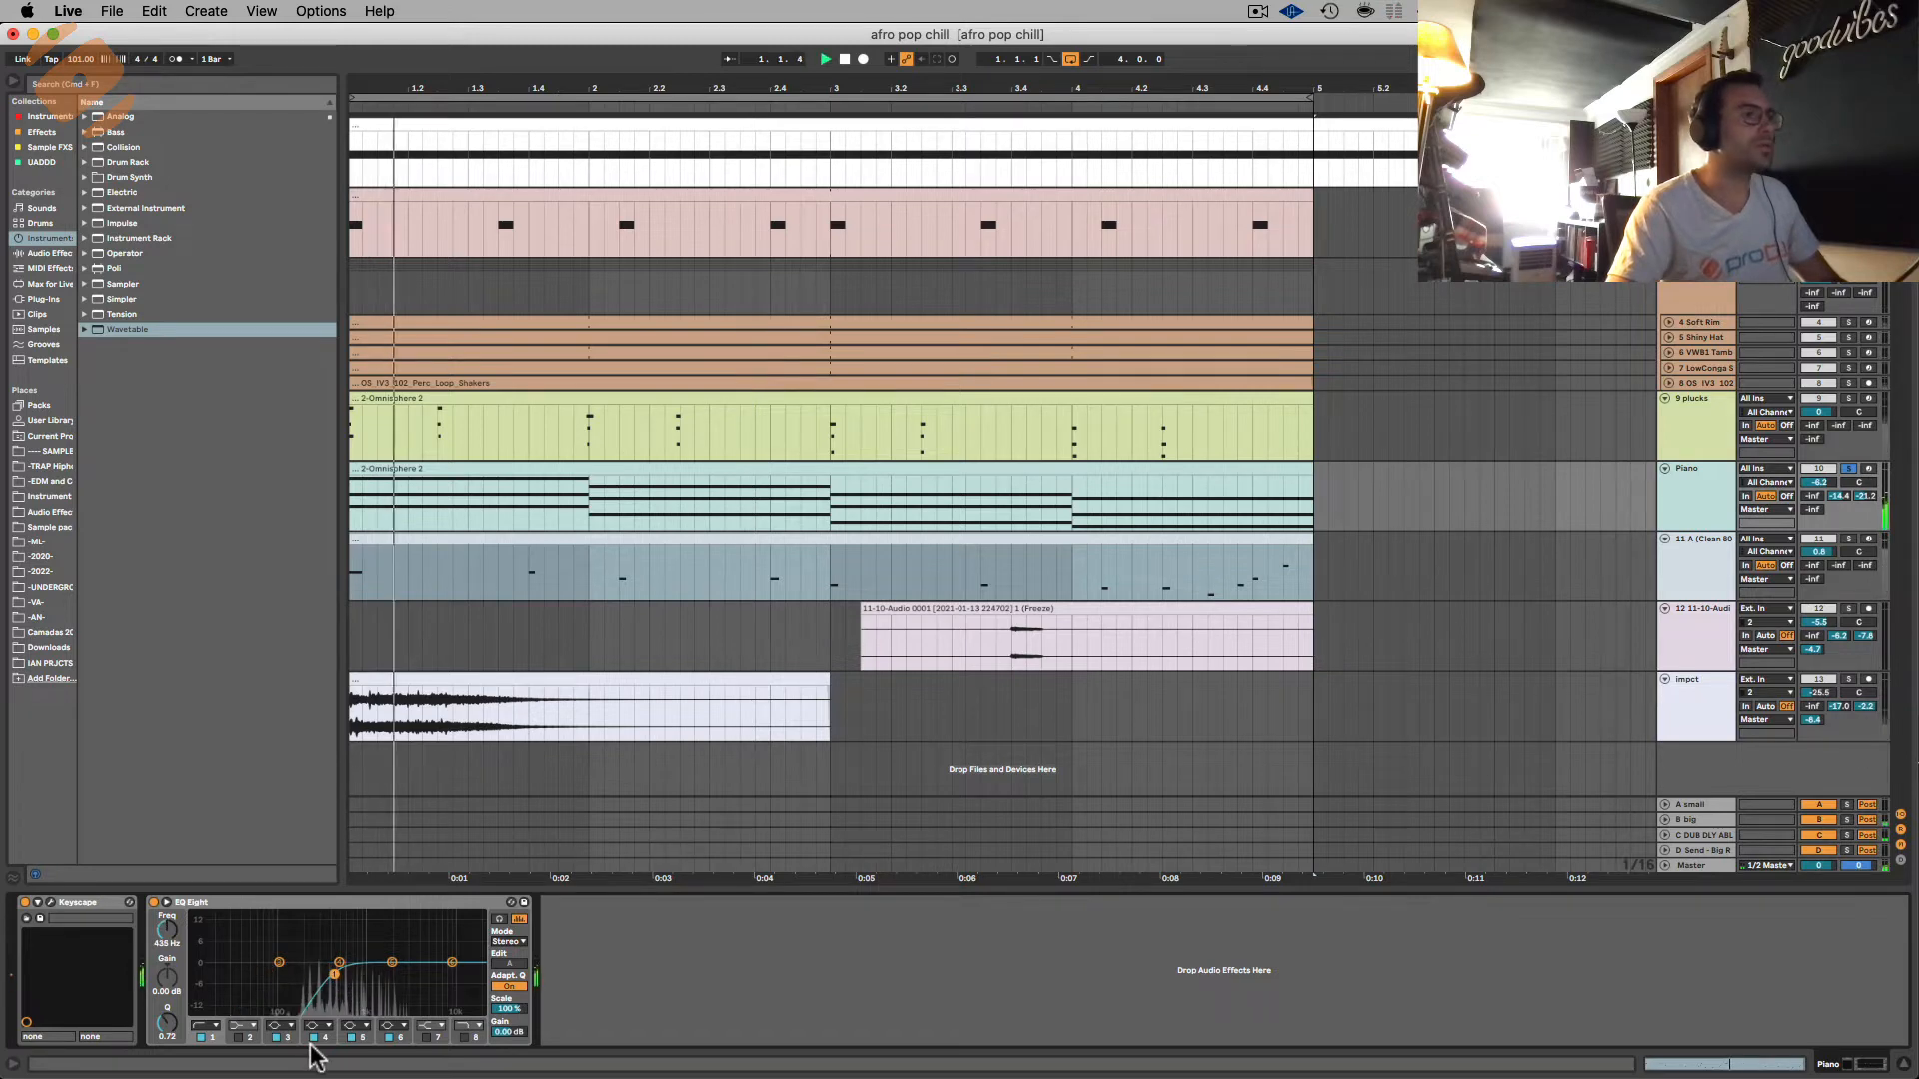
key("space")
key("space")
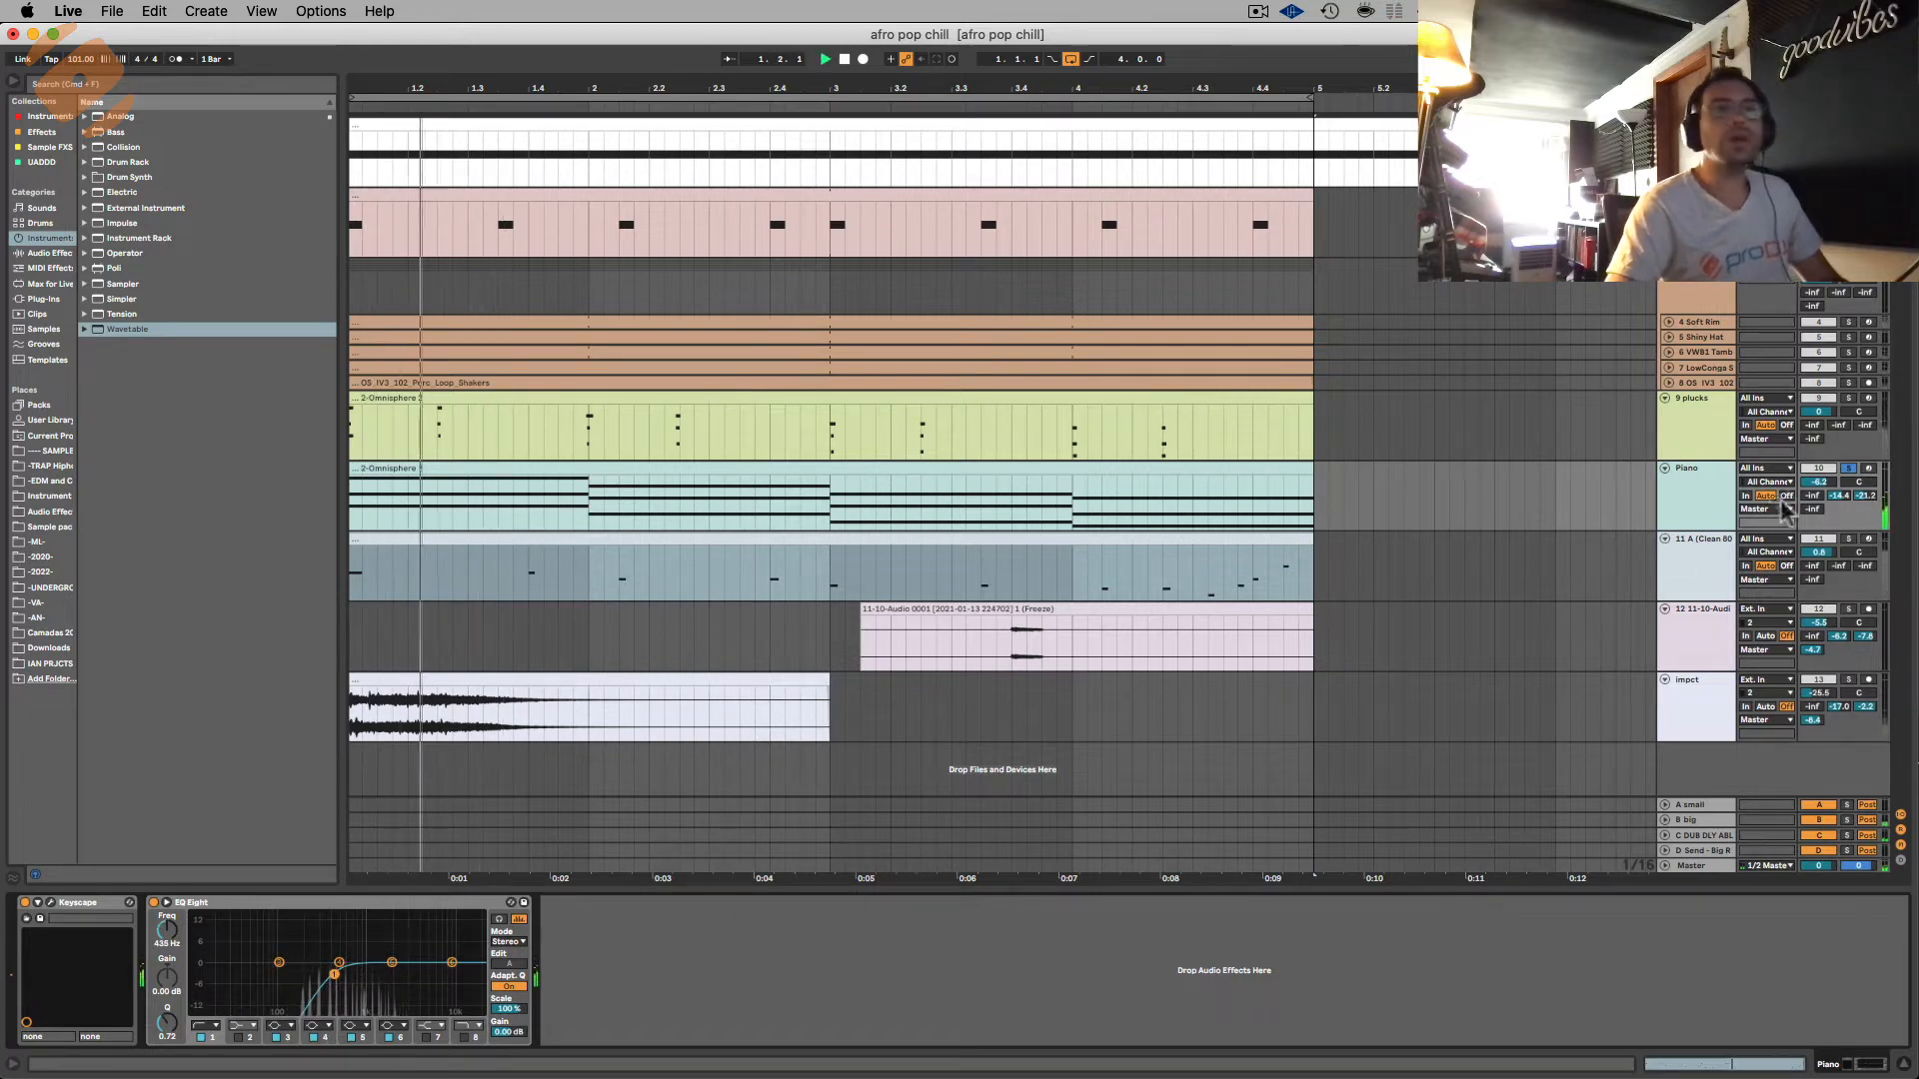
Step: Reset the Piano track's volume to 0 dB and compare its soloed sound with EQ Eight and the low cut off and on
double_click(1820, 482)
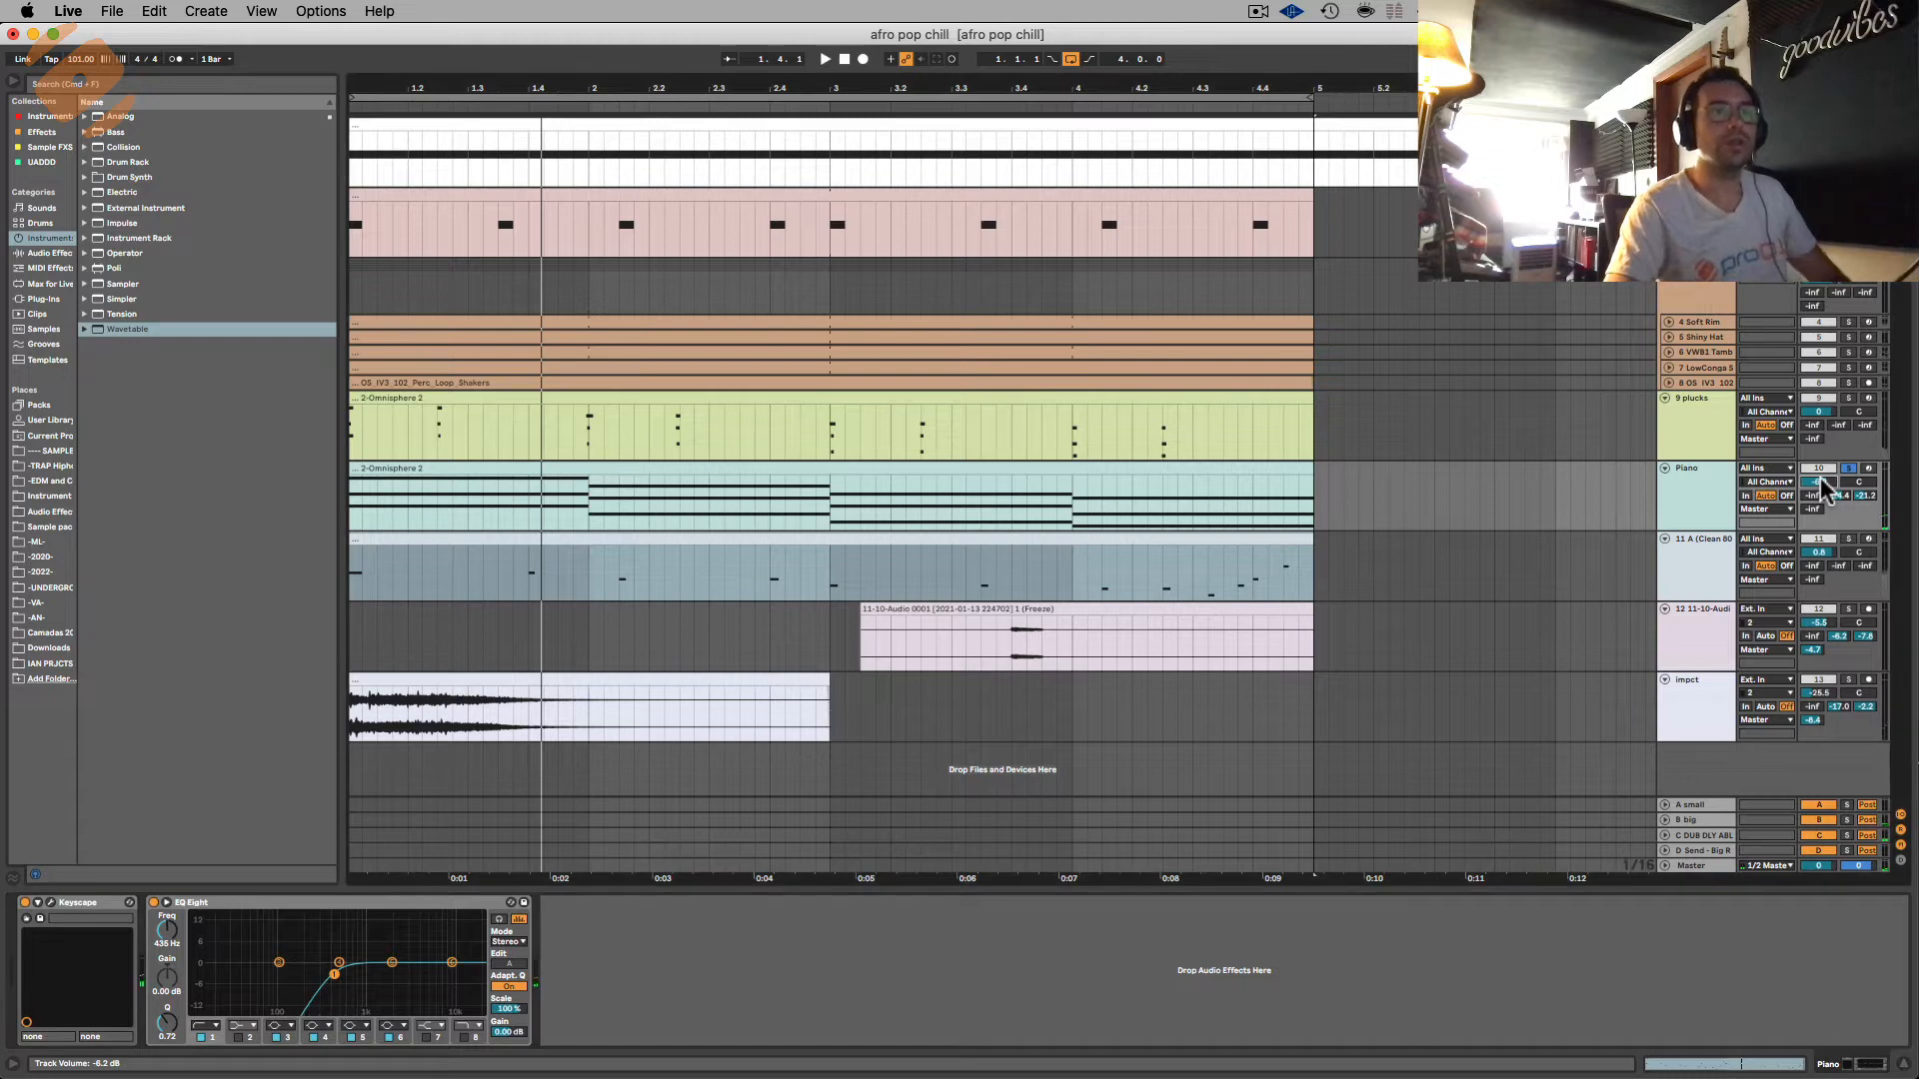
key("space")
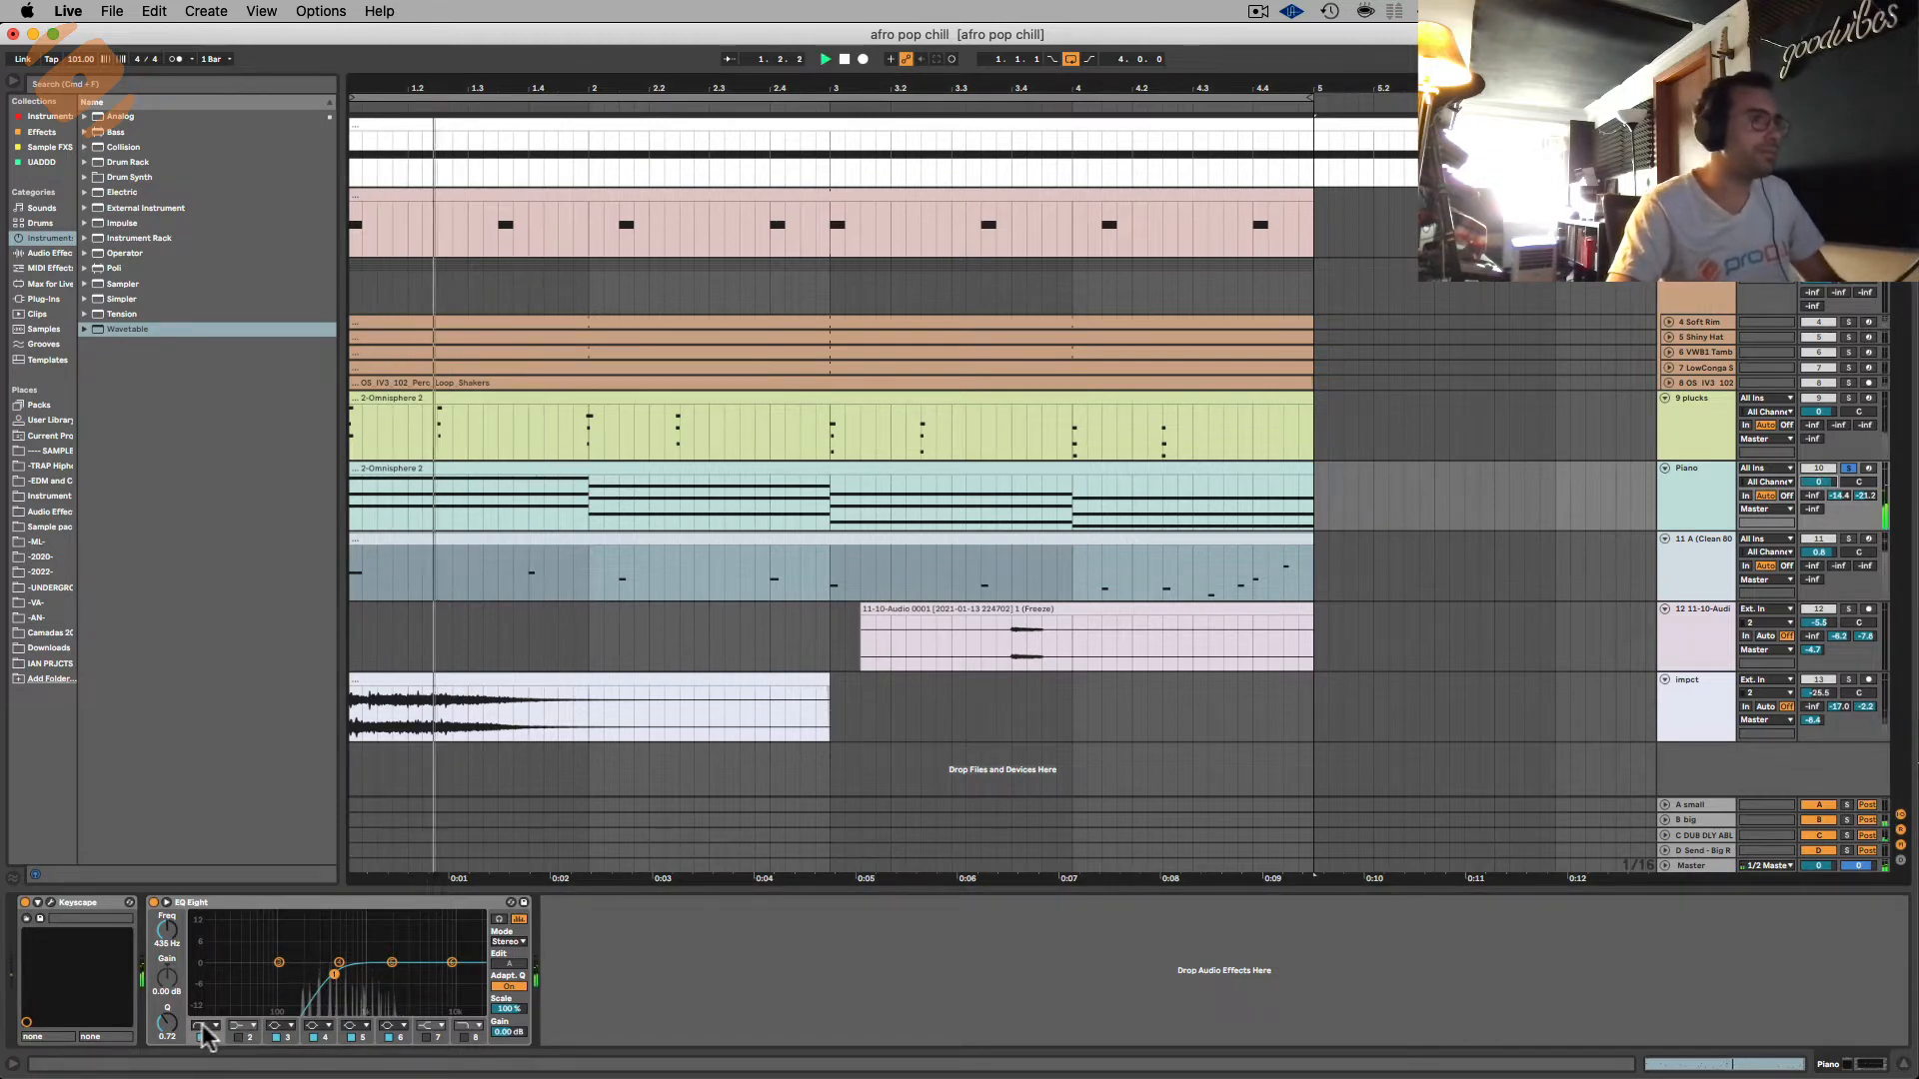
left_click(153, 903)
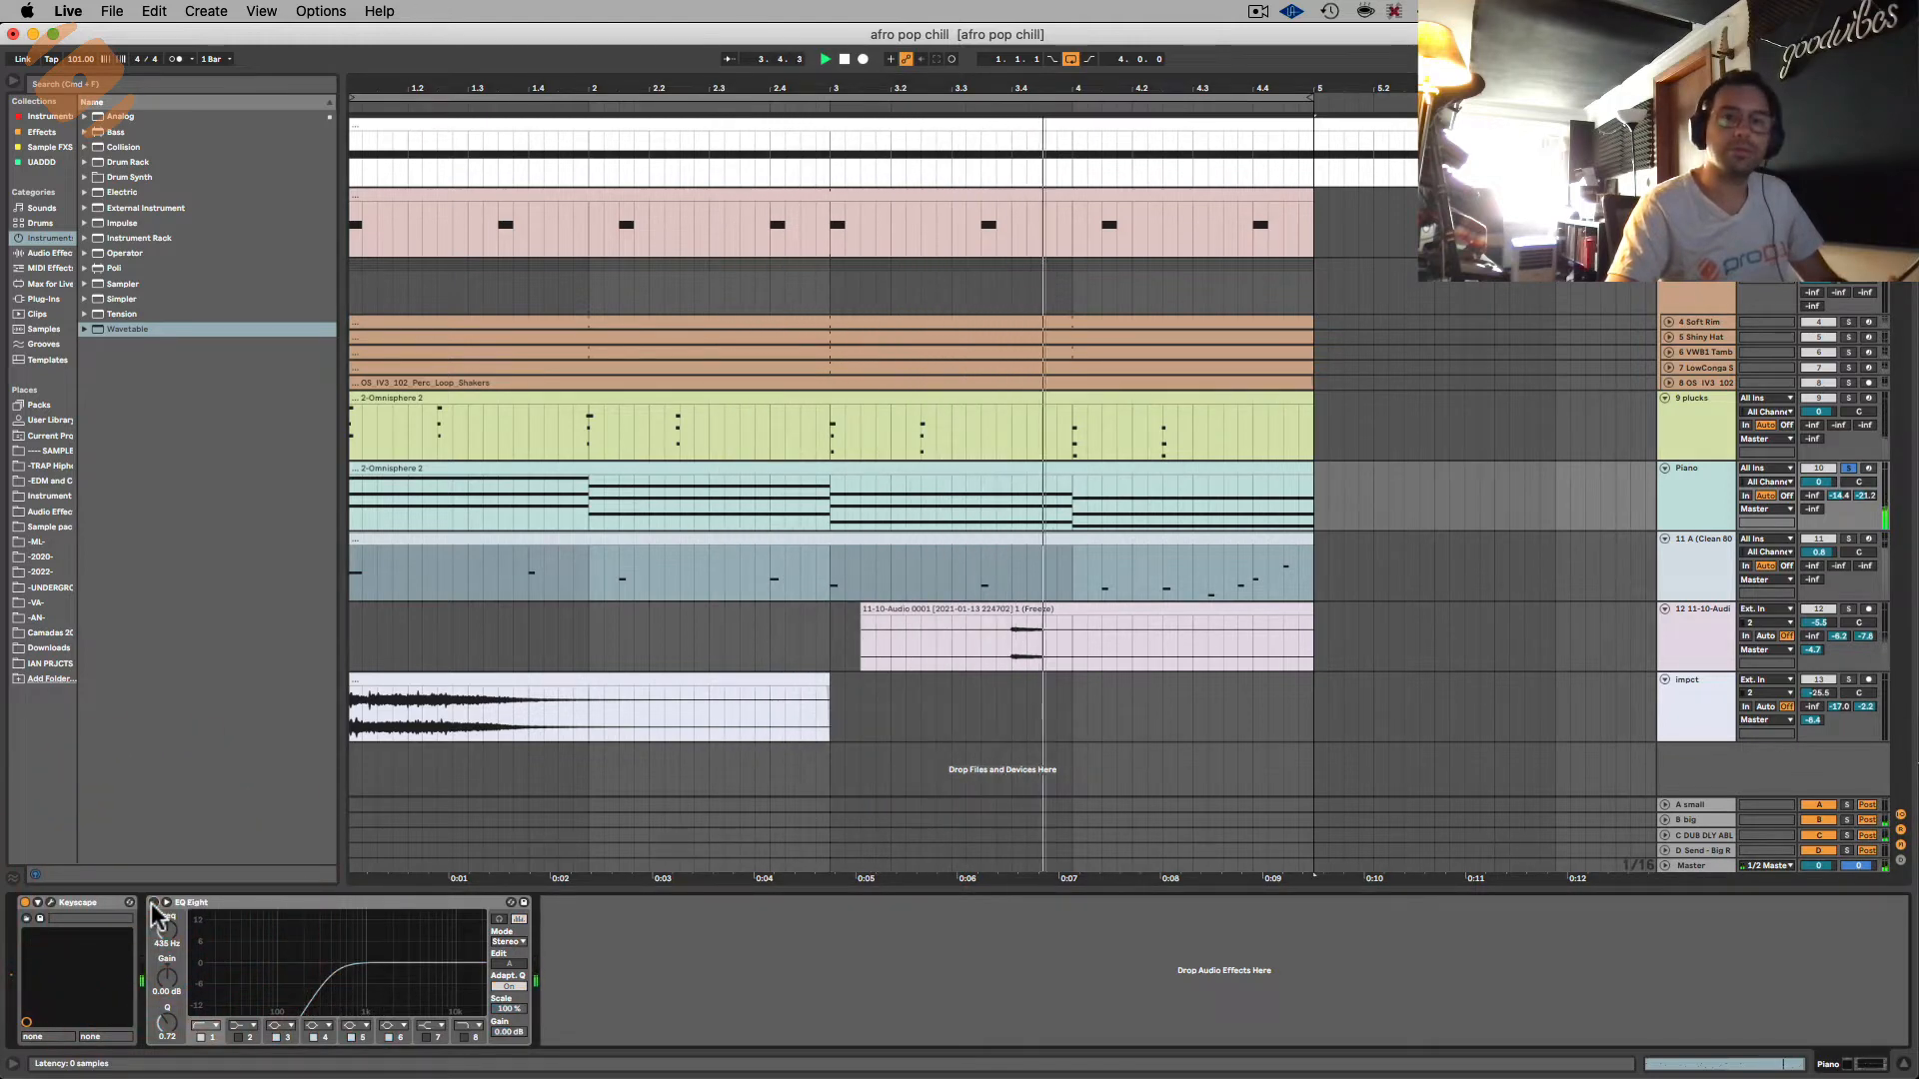
left_click(152, 904)
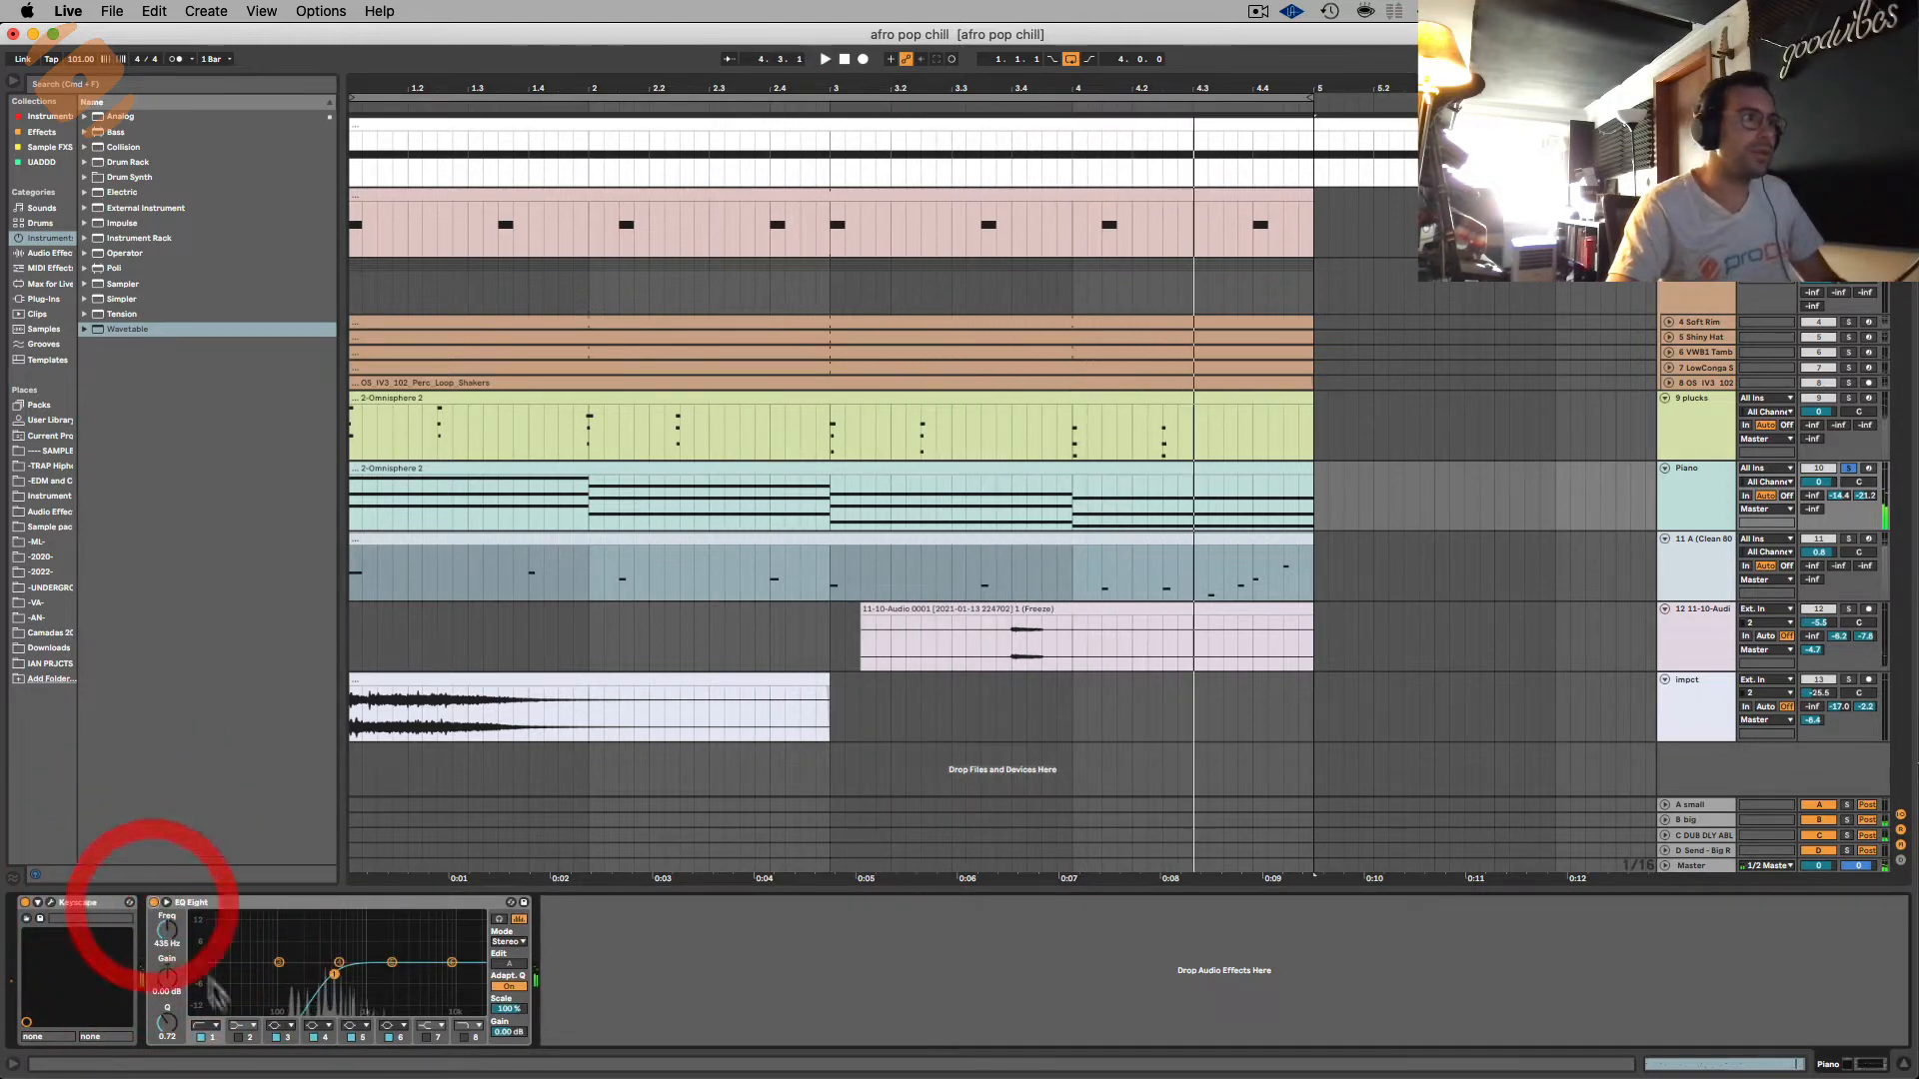
left_click(200, 1037)
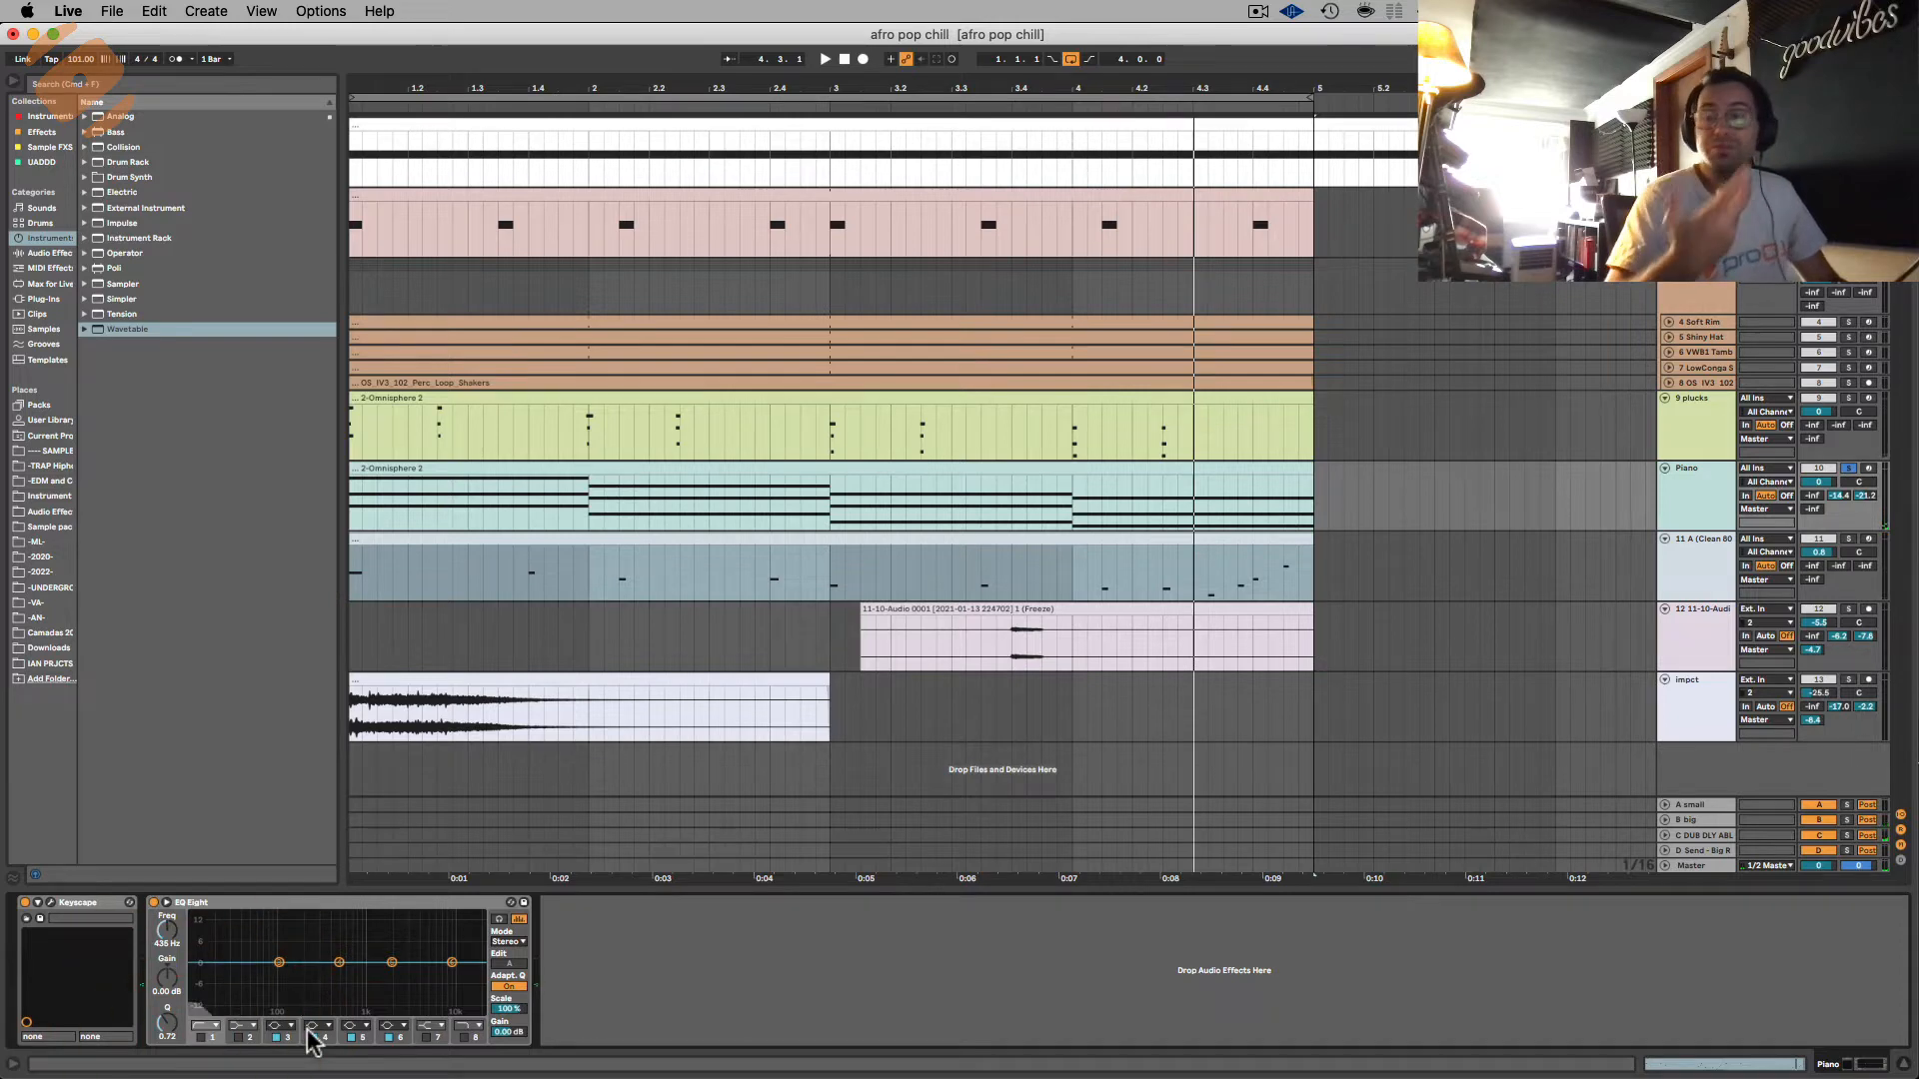
left_click(201, 1037)
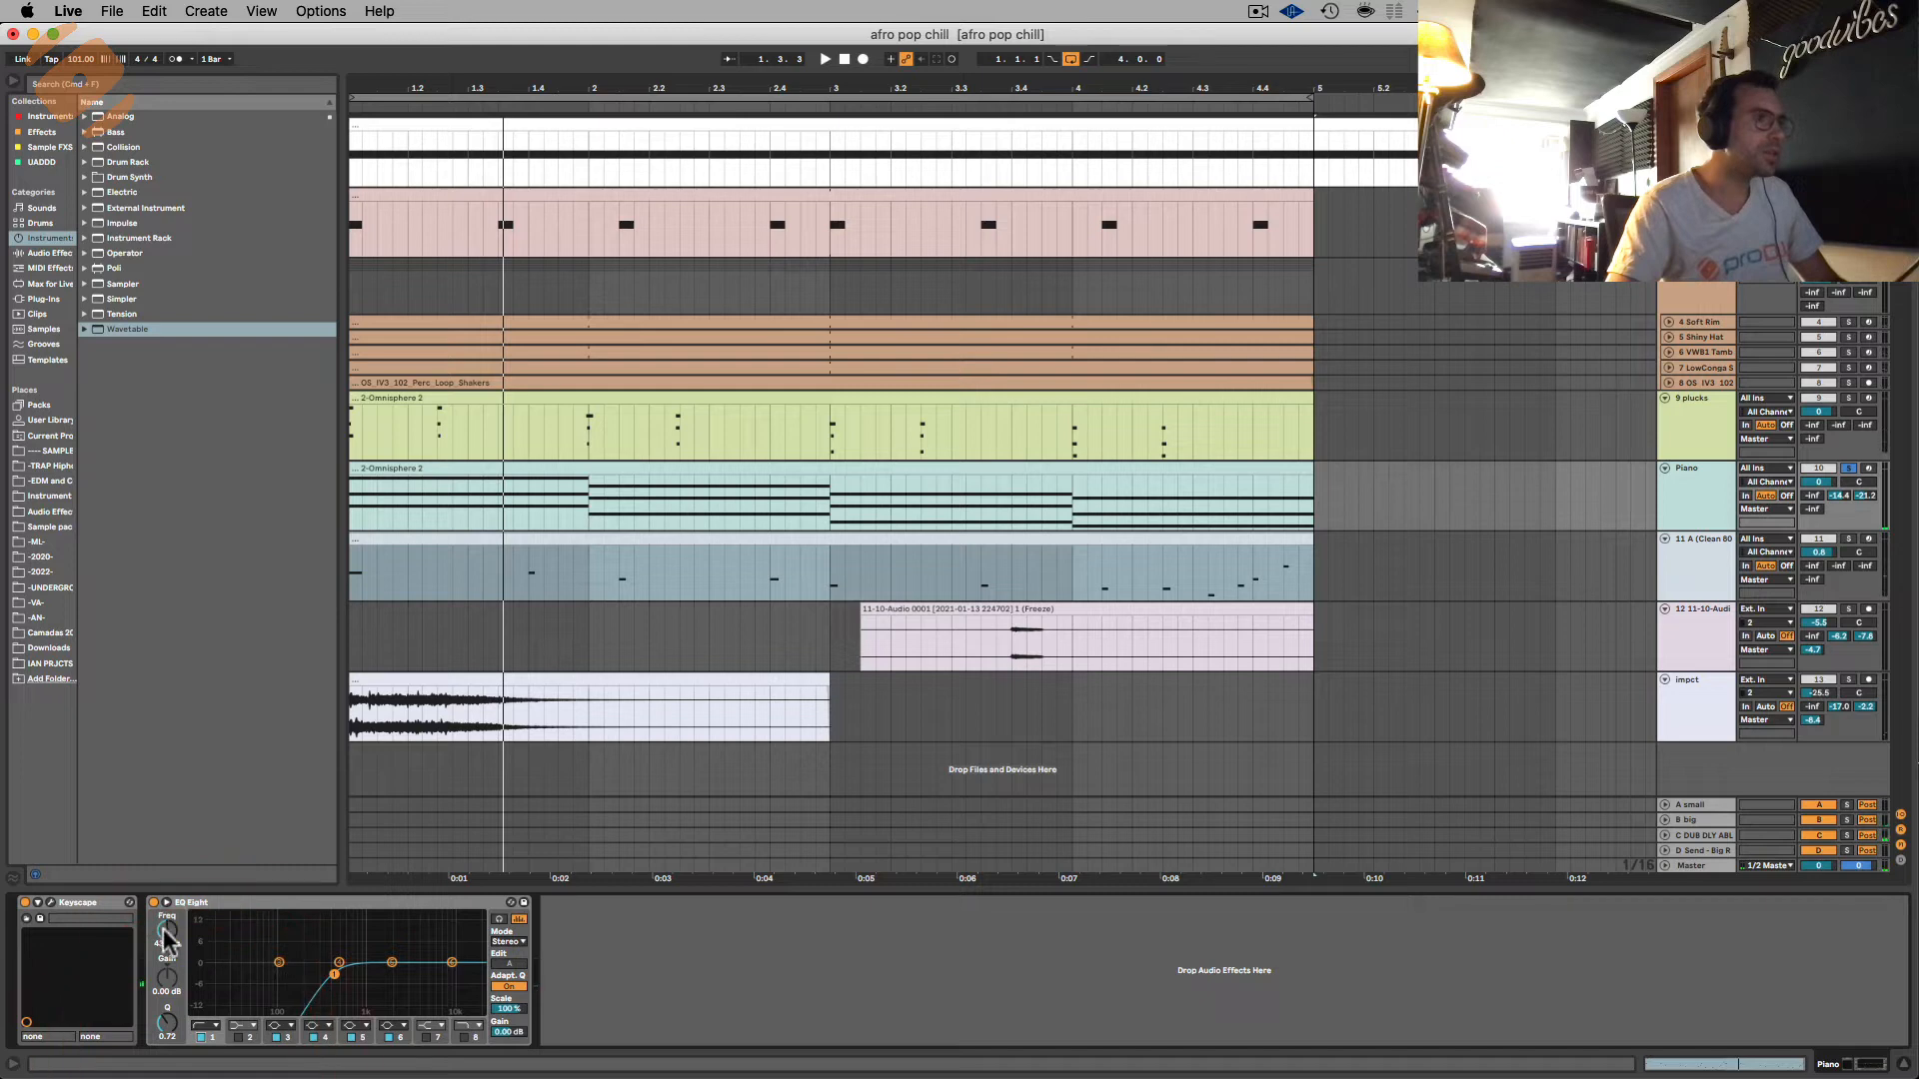
Step: Lower the Piano EQ Eight's low cut to about 59 Hz and dip band 3 by about 3.1 dB near 90 Hz
left_click_drag(196, 975, 253, 974)
key("space")
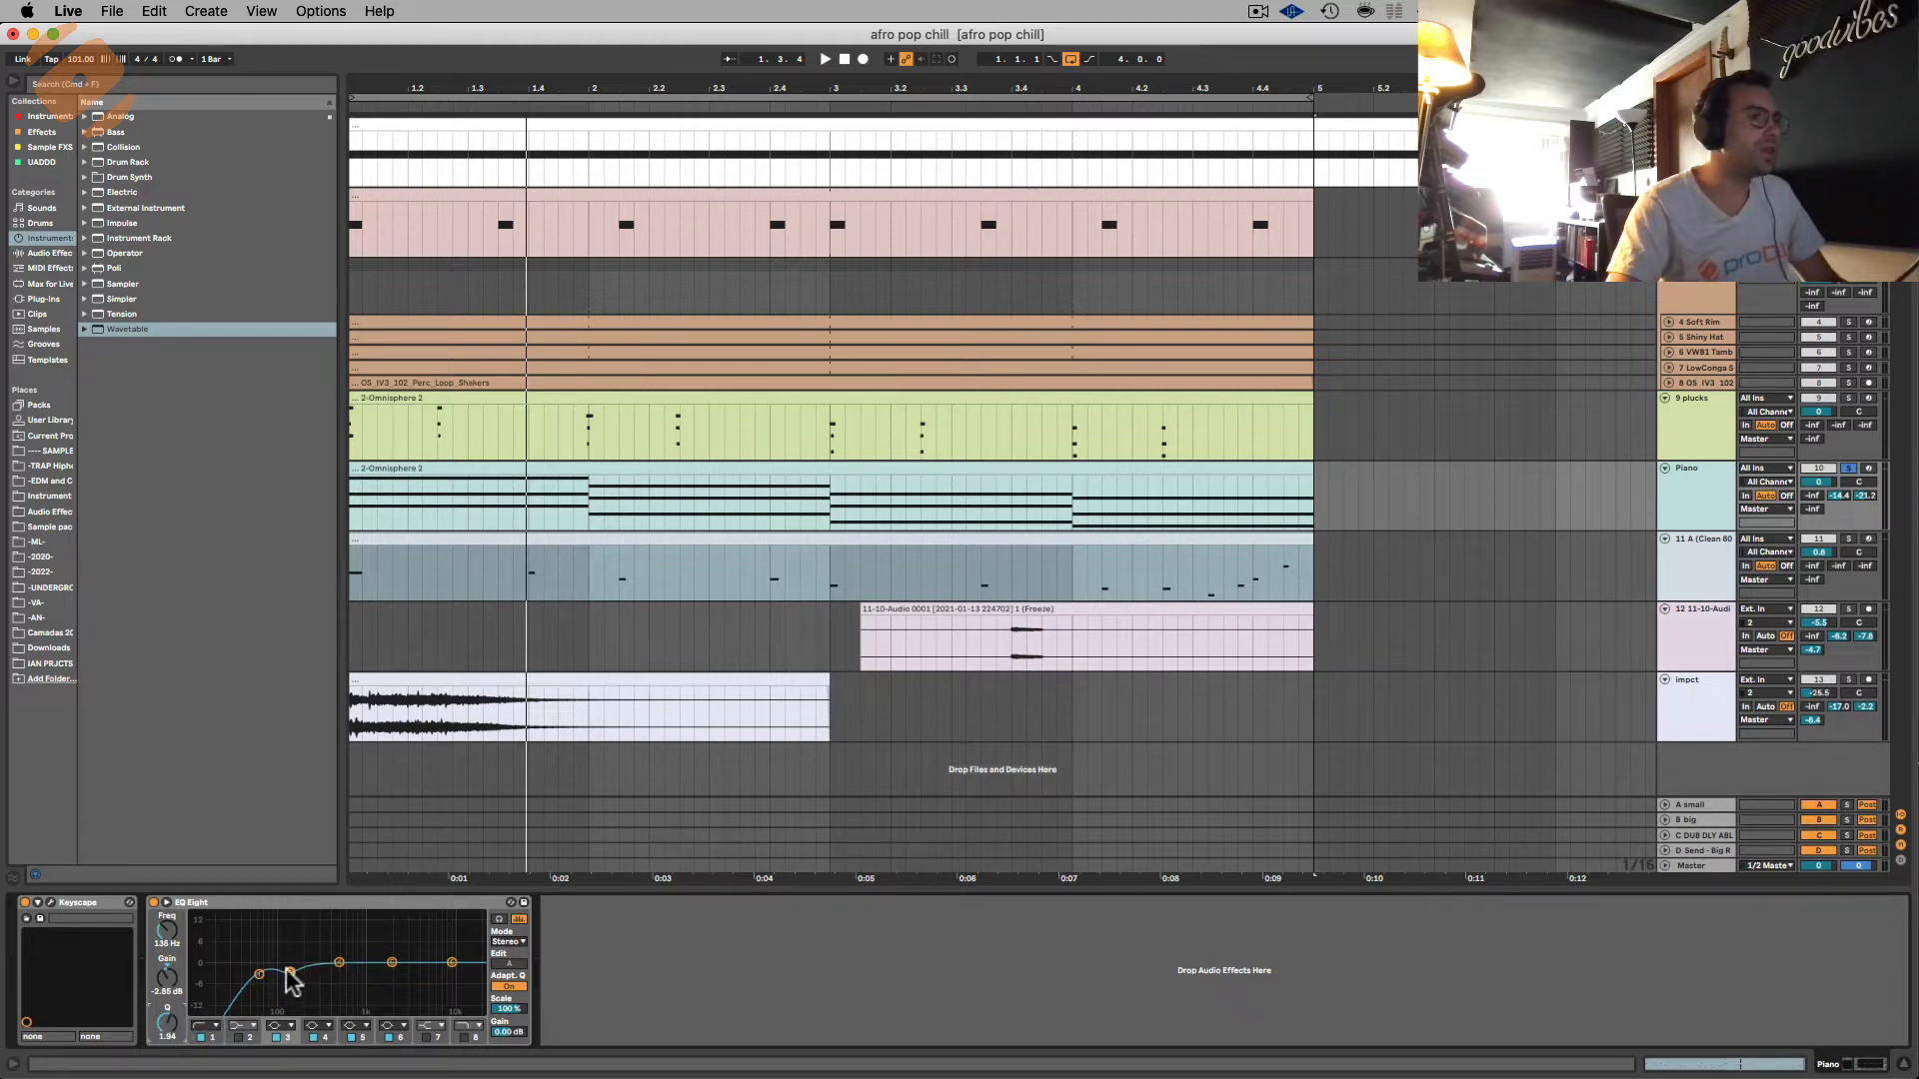
key("space")
left_click_drag(290, 974, 268, 999)
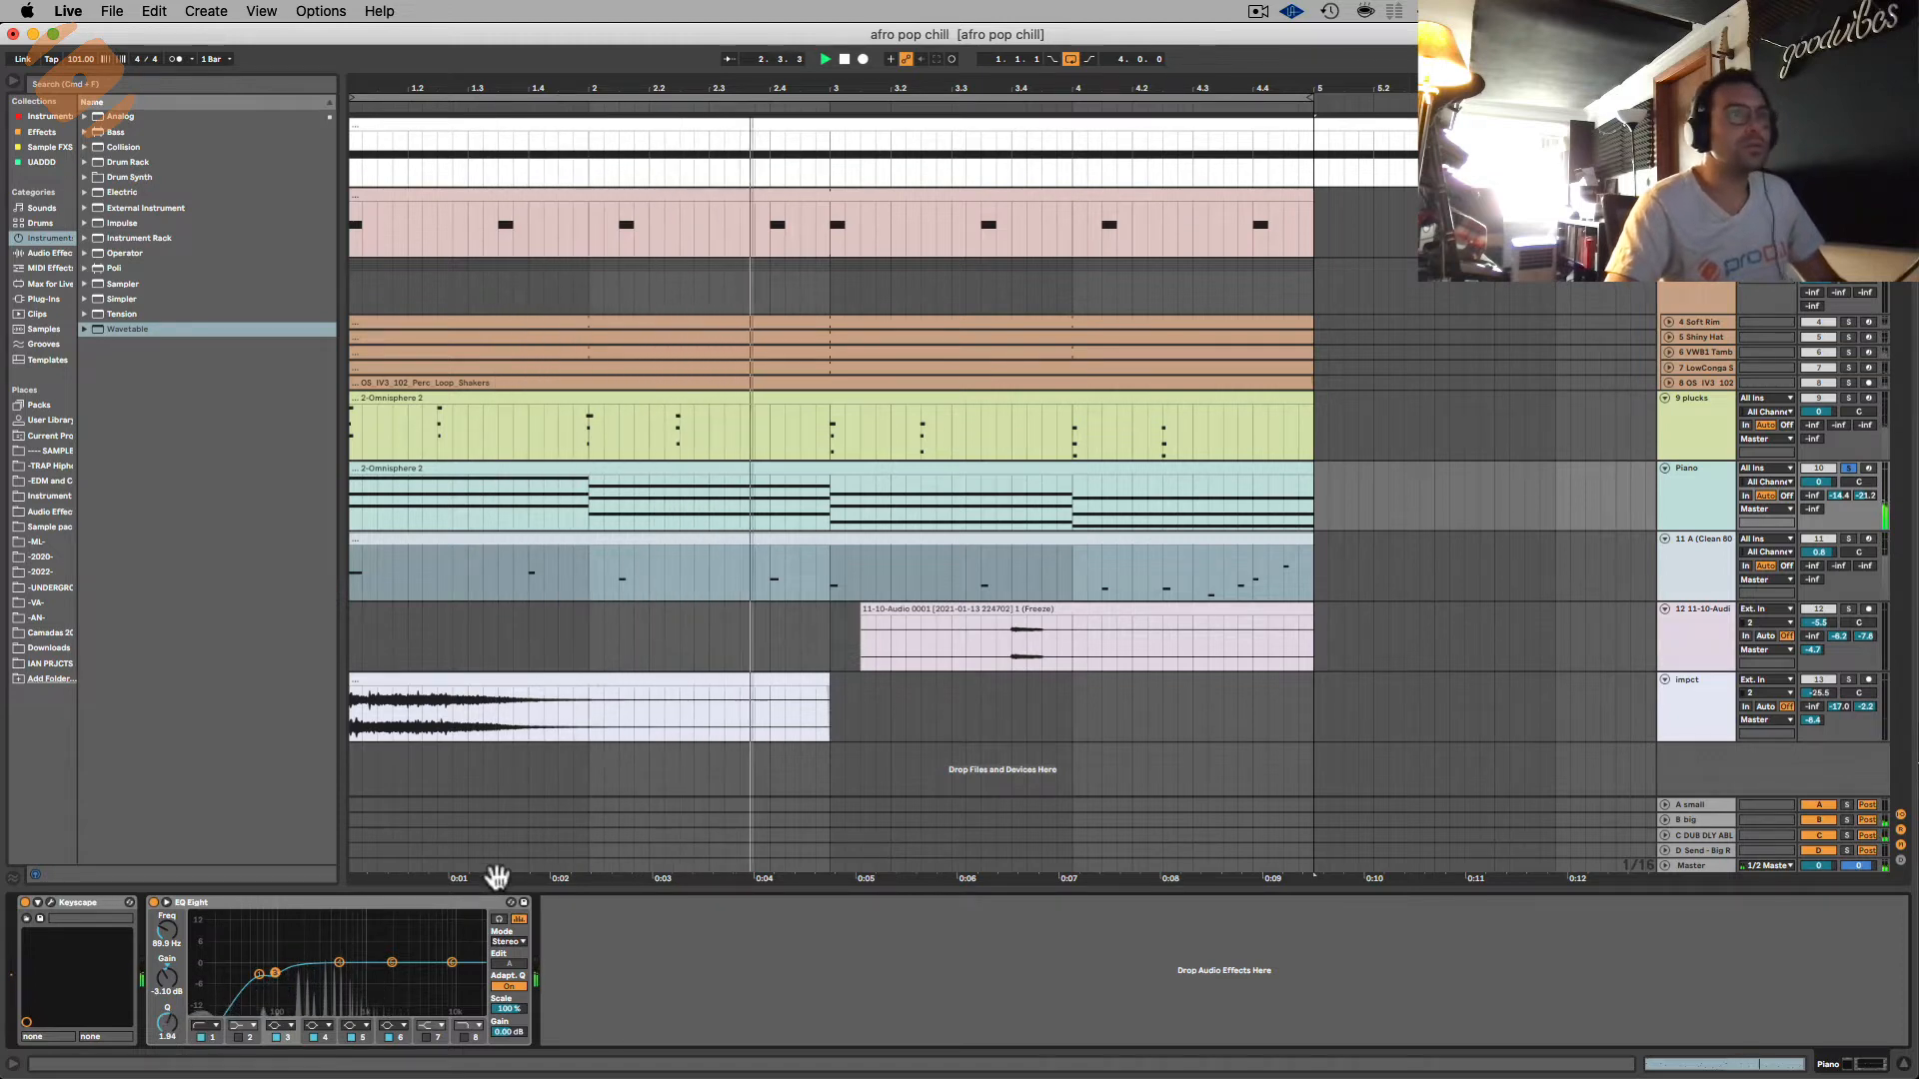
Step: Compare the soloed Piano with its EQ Eight bypassed and active, and stop playback
left_click(154, 903)
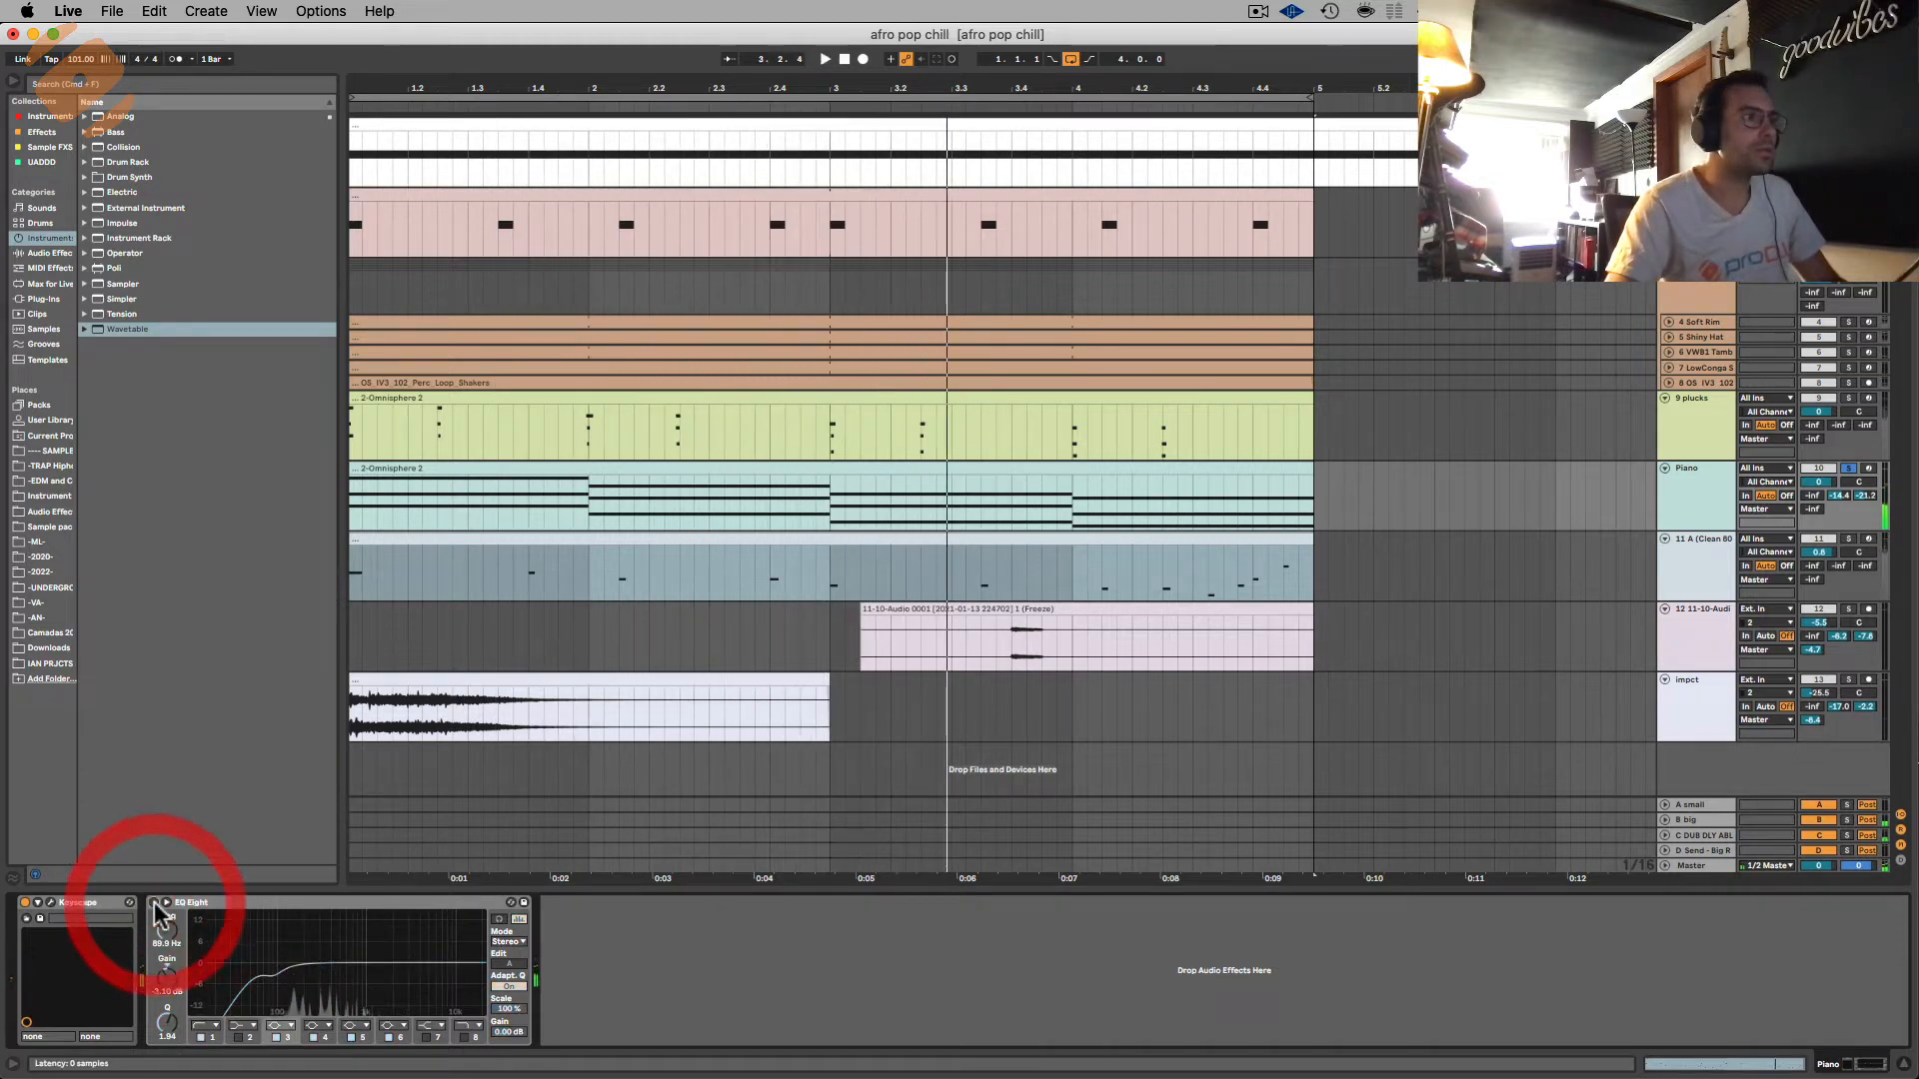
left_click(155, 904)
left_click(155, 903)
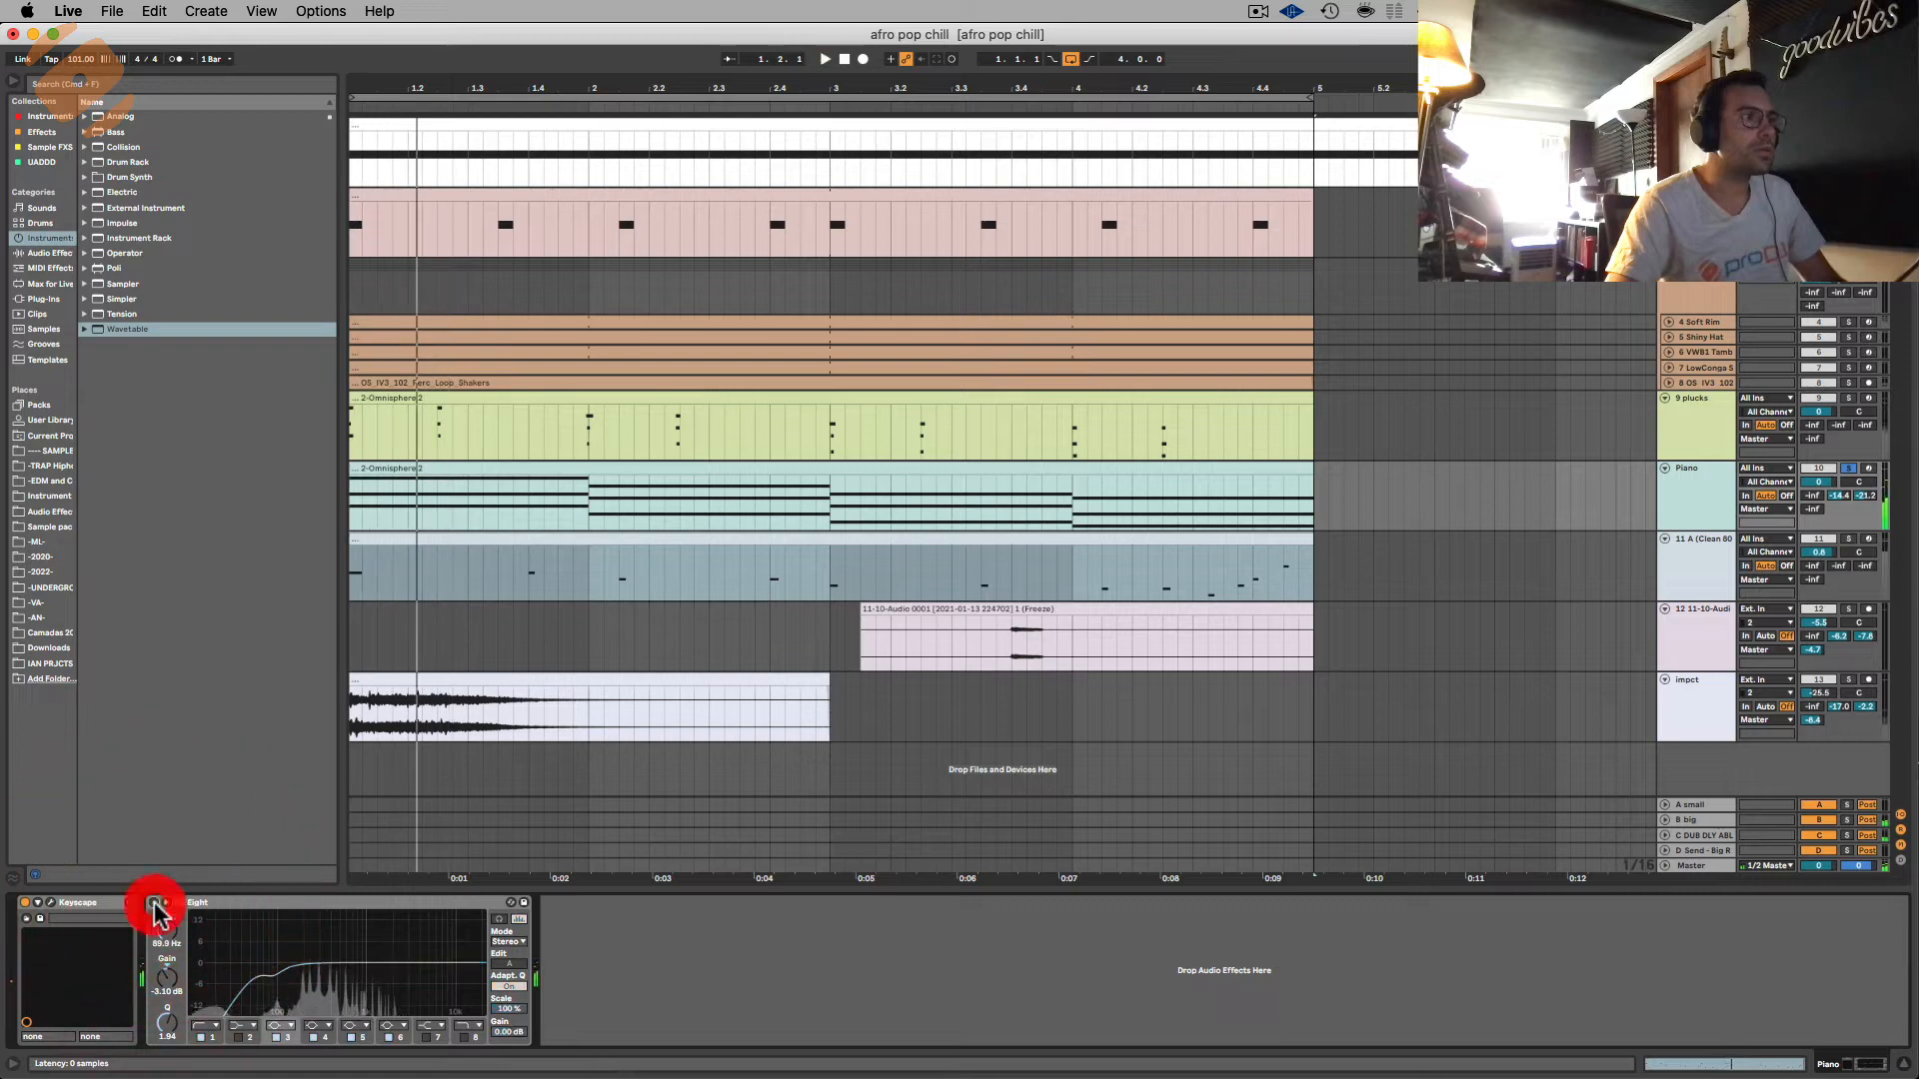
left_click(155, 904)
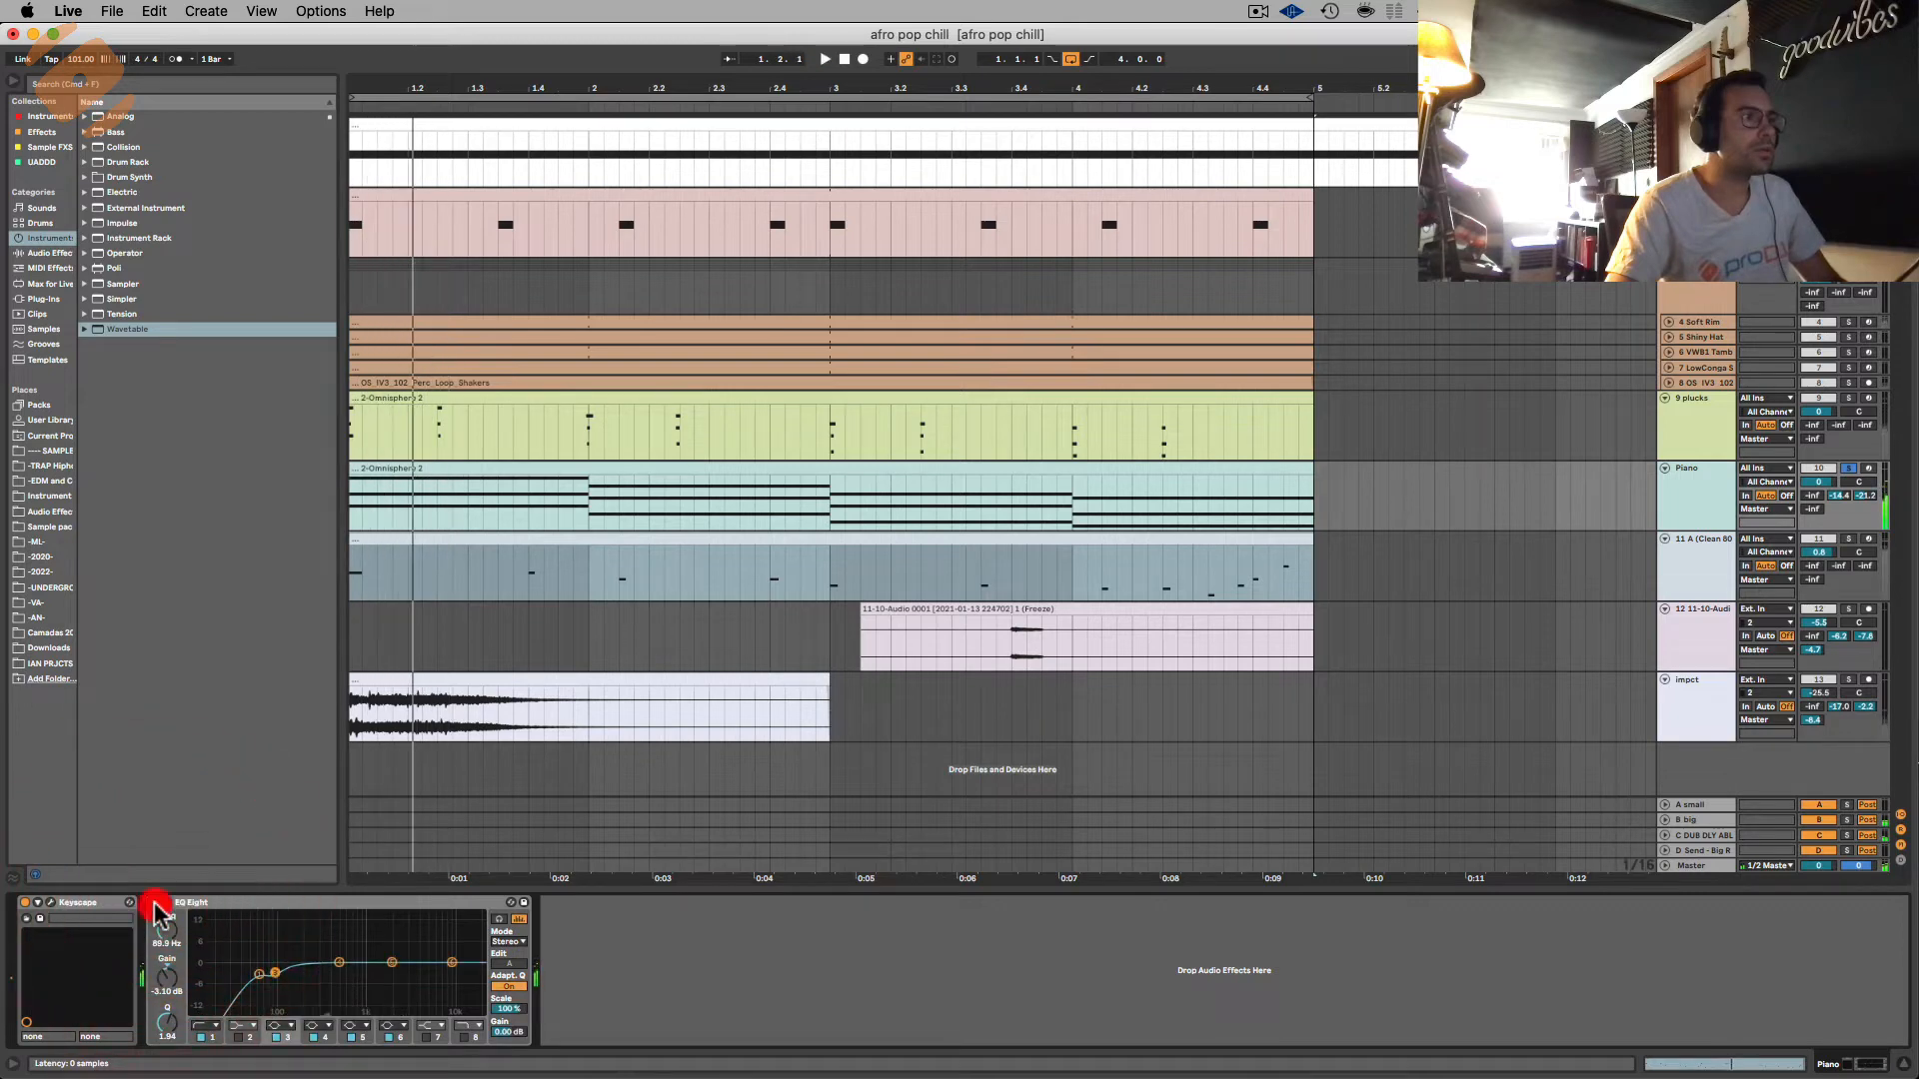
key("space")
left_click(364, 905)
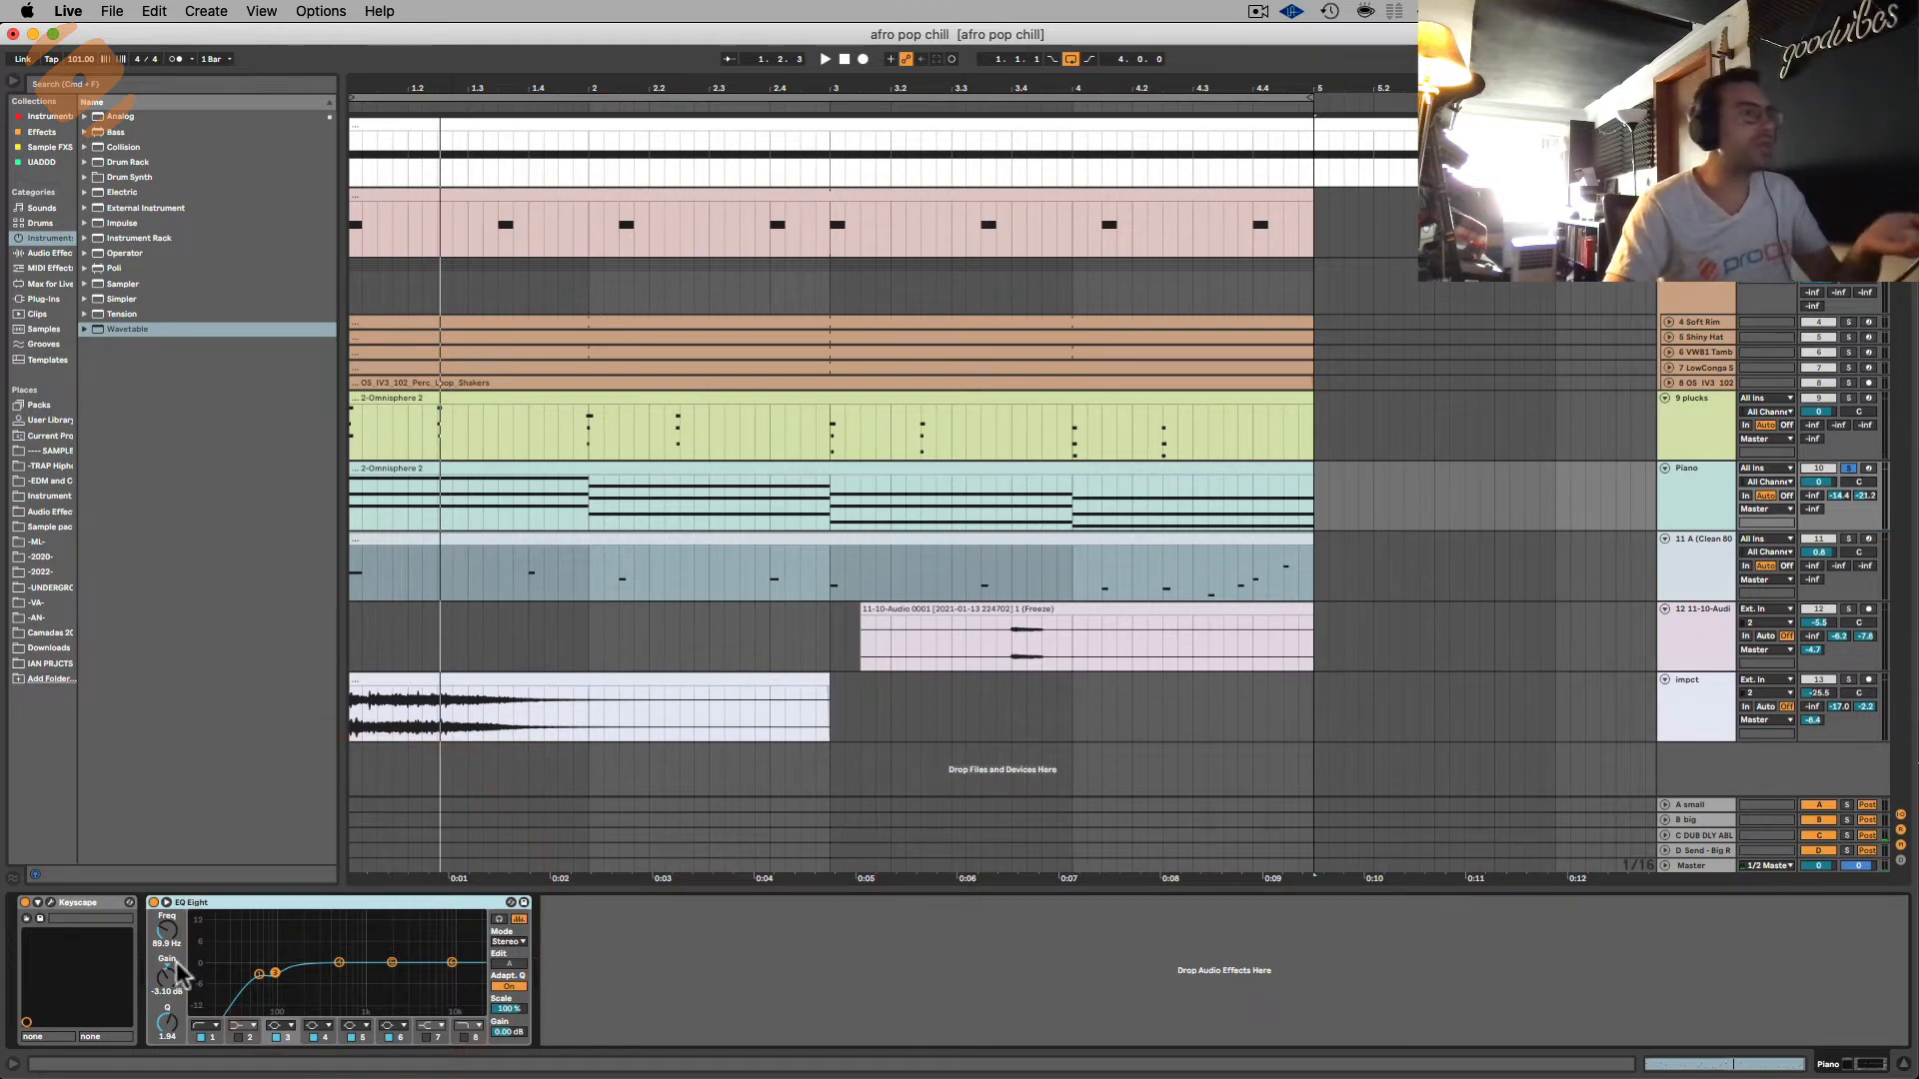
Step: Try raising the Piano's low-cut band 1 to about 530 Hz, and undo the change
left_click(215, 1037)
left_click_drag(167, 931, 167, 879)
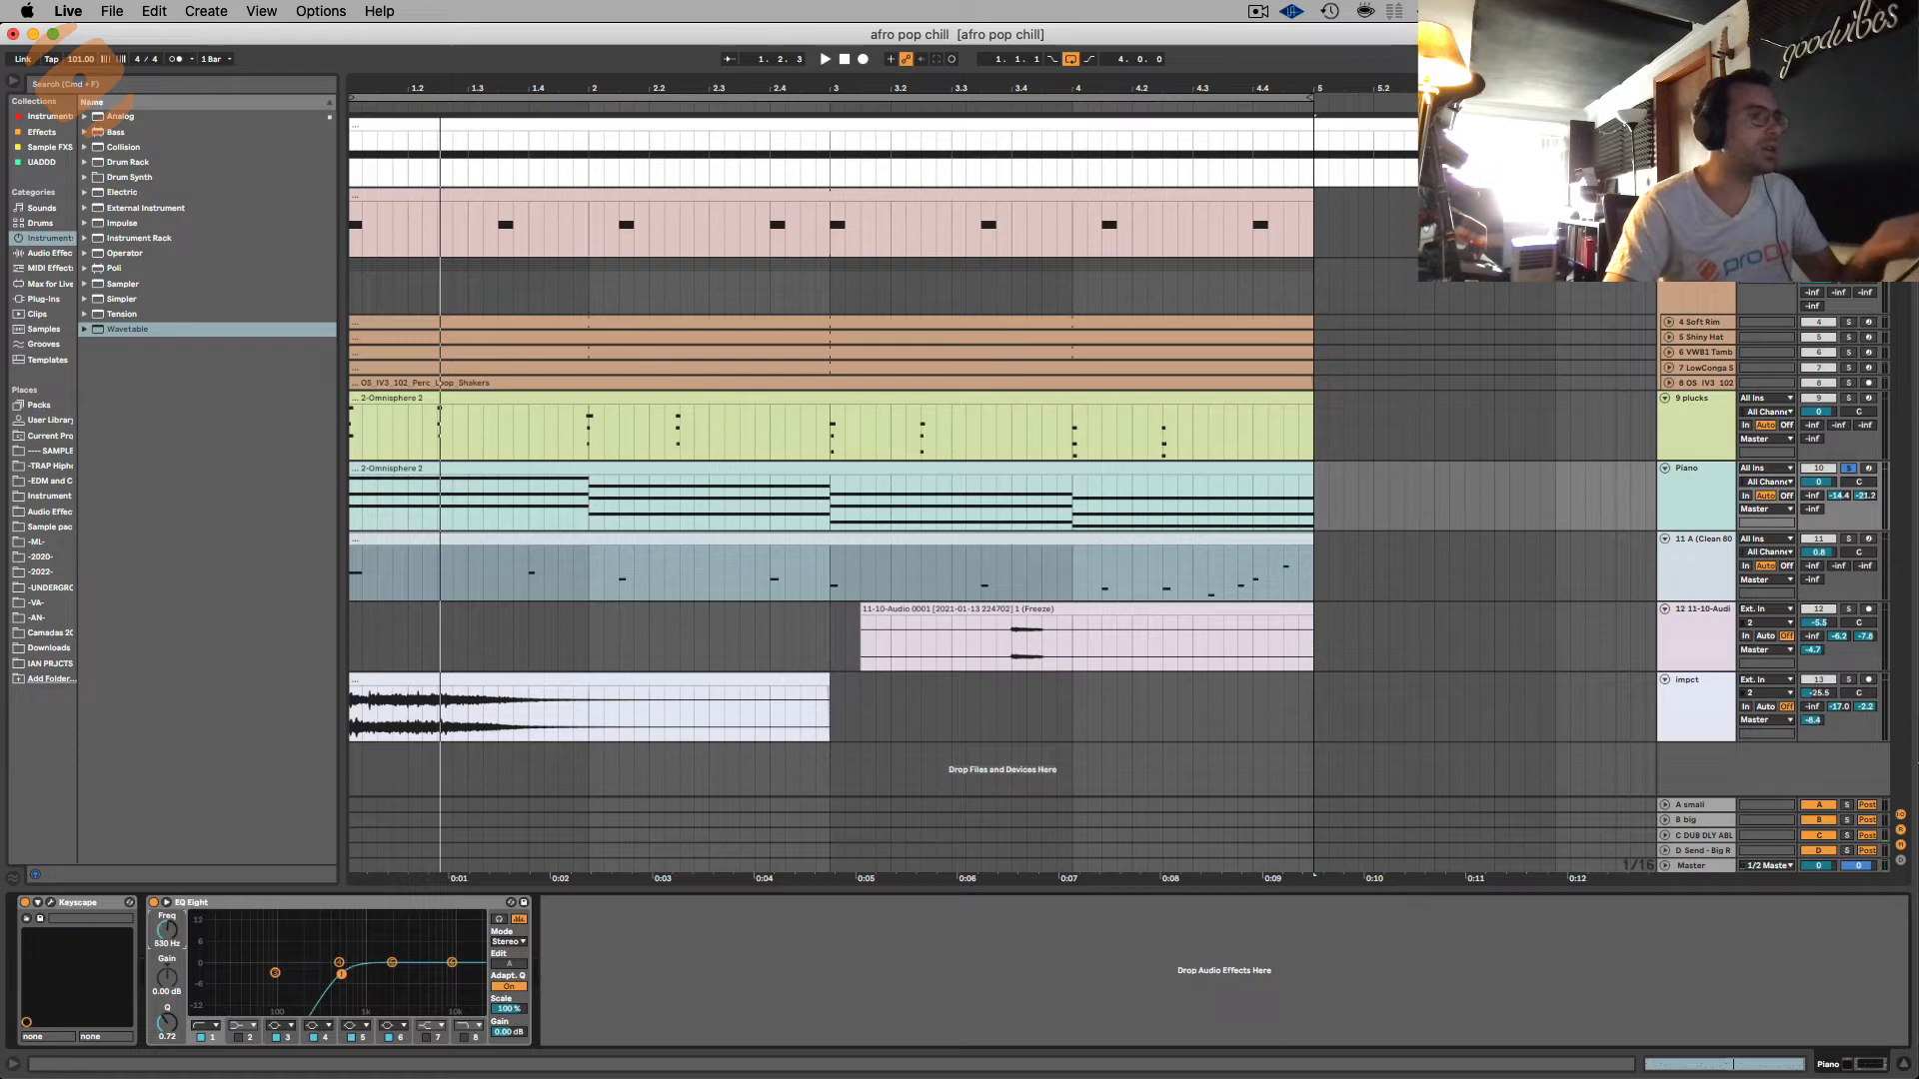
key("super+z")
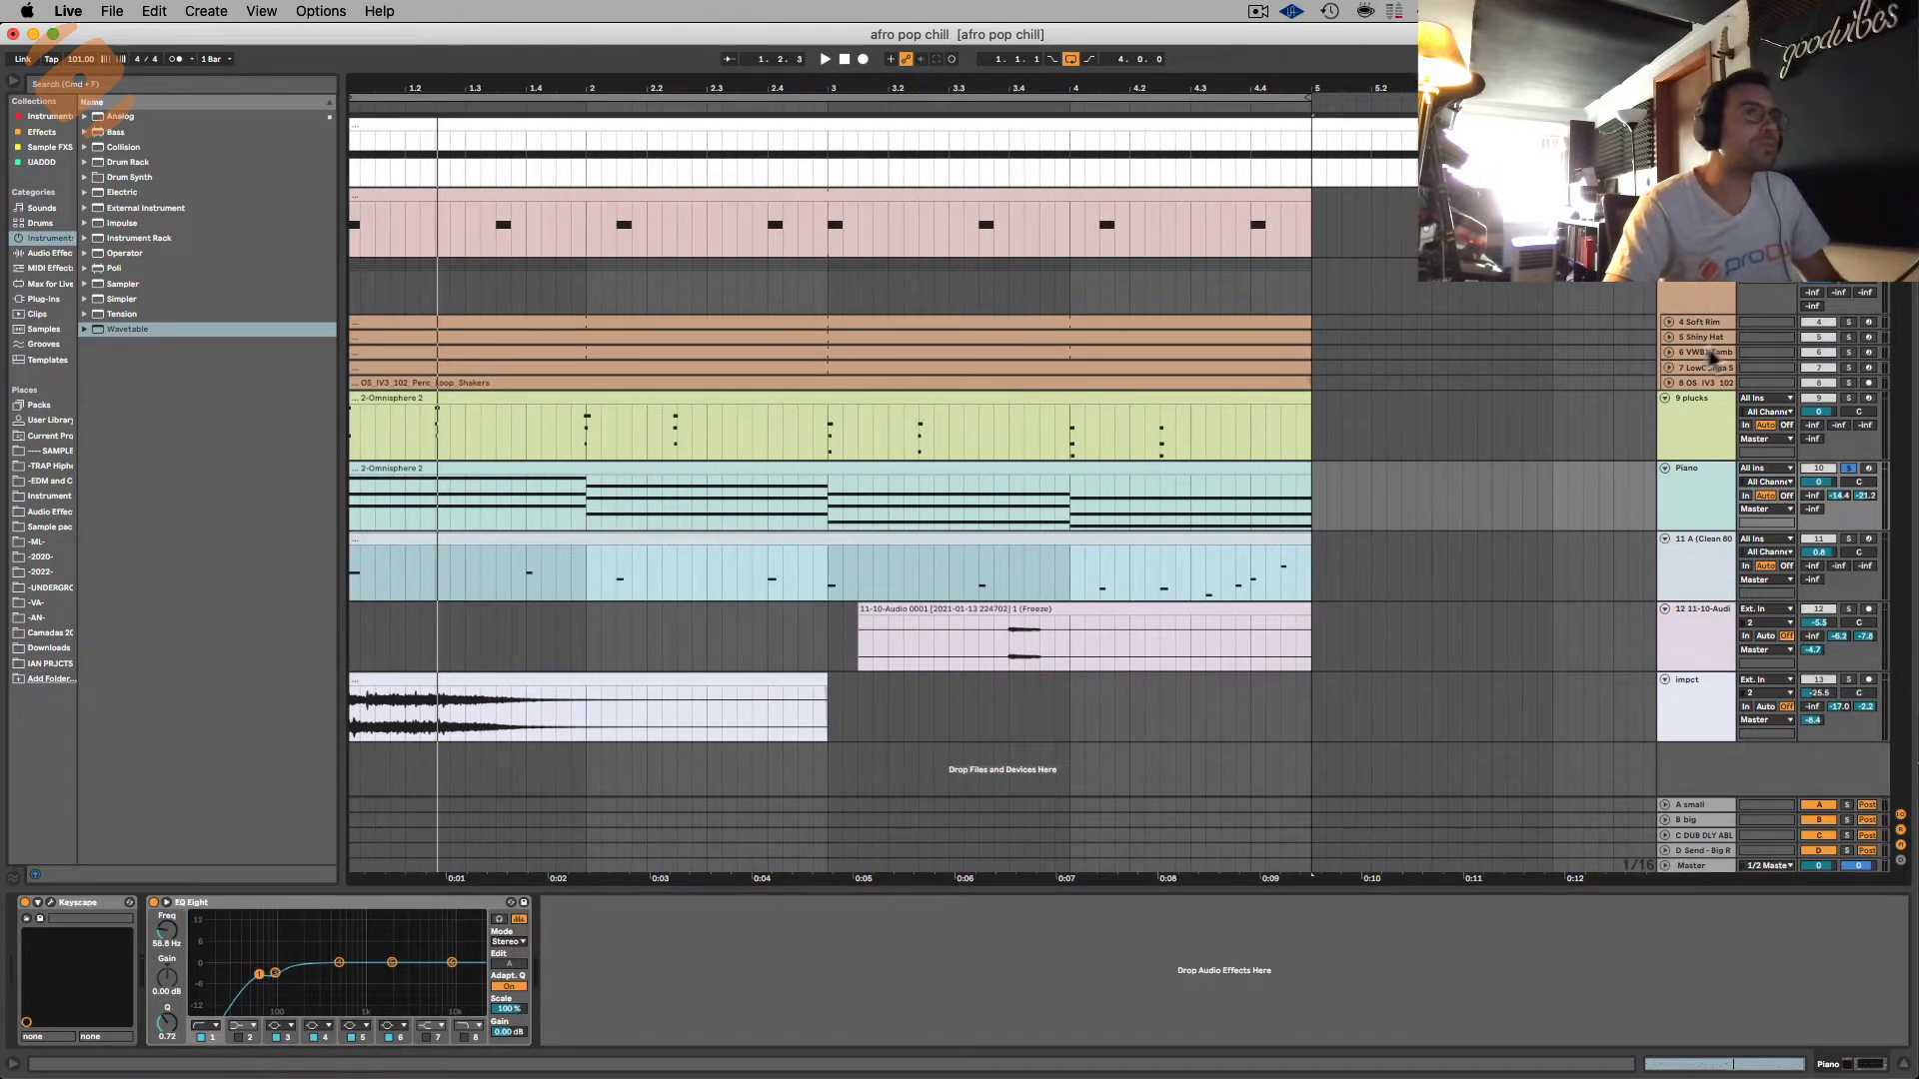
Step: Play the project, unsolo the Piano track, lower its volume to about -4.9 dB, and select the DRMS group
left_click(1717, 300)
left_click(1716, 299)
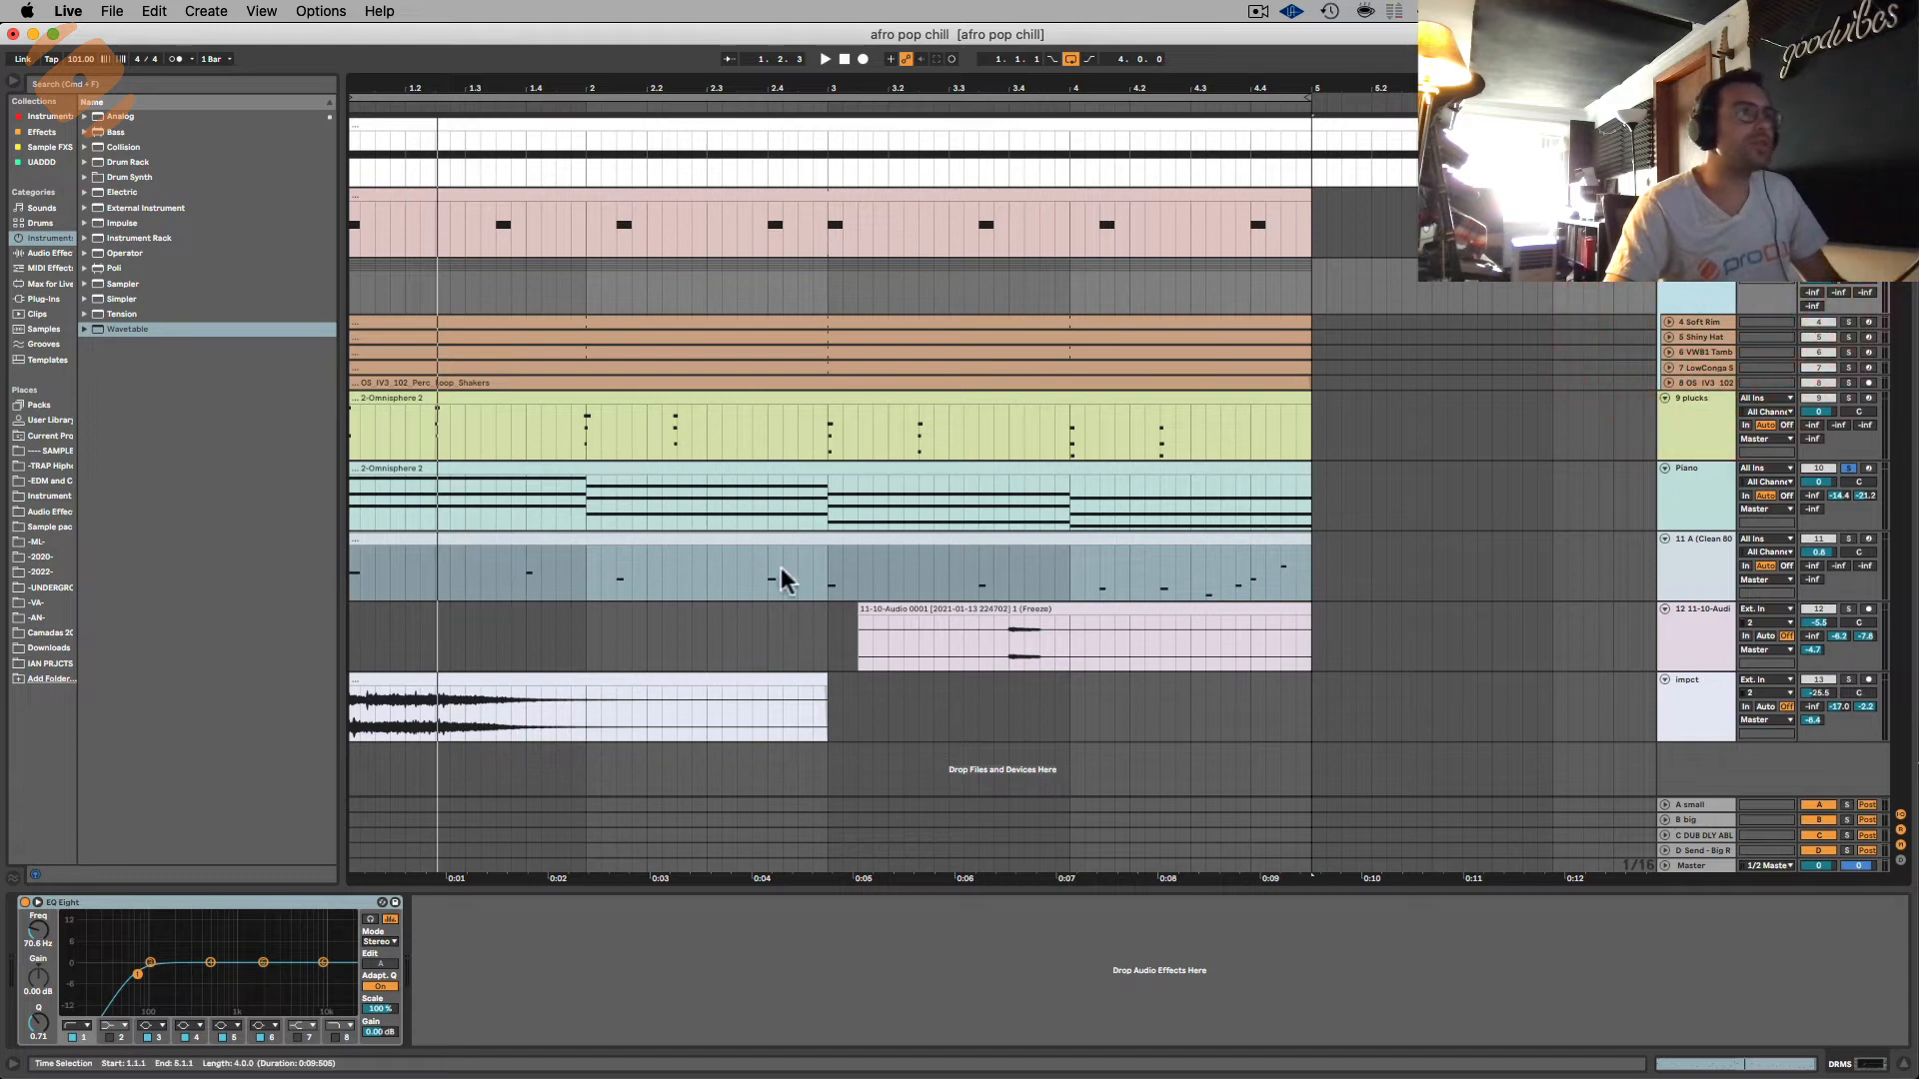
key("space")
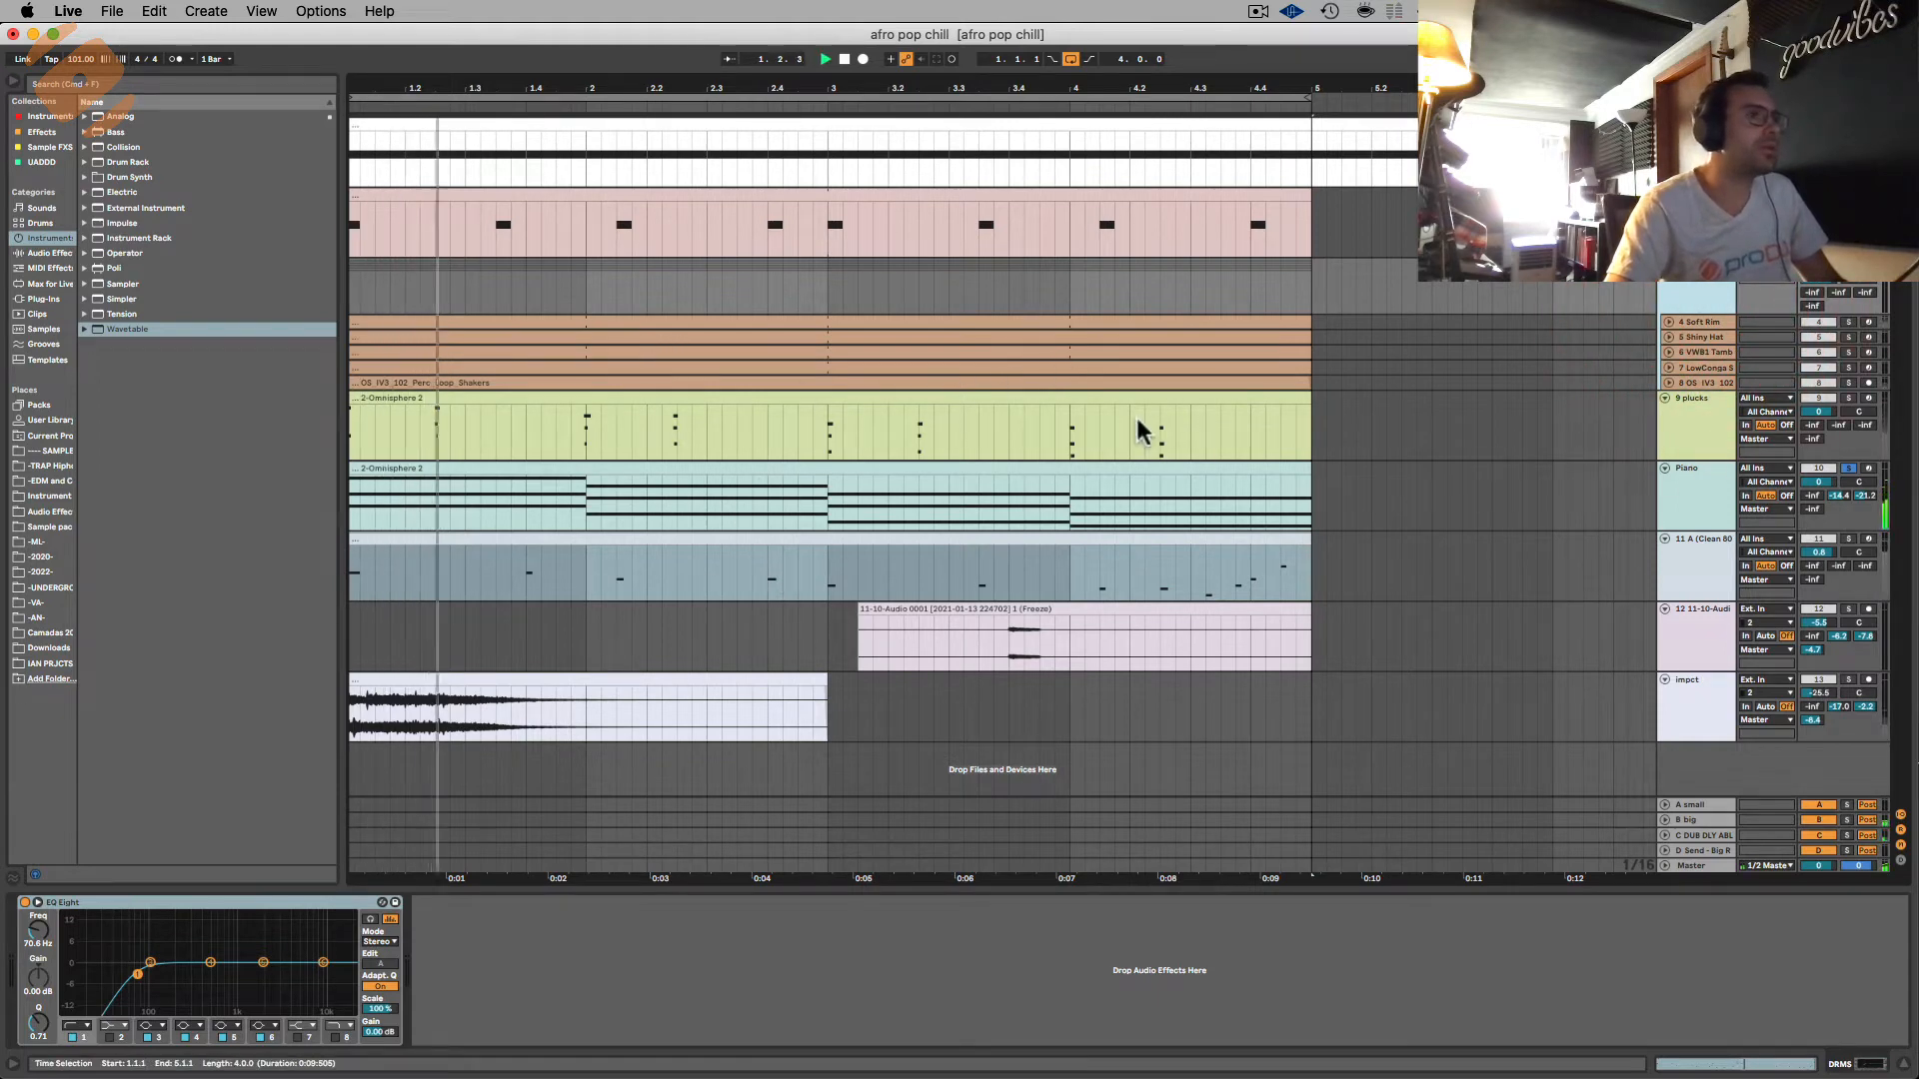
left_click(1849, 468)
left_click_drag(1818, 482, 1818, 508)
left_click(1715, 273)
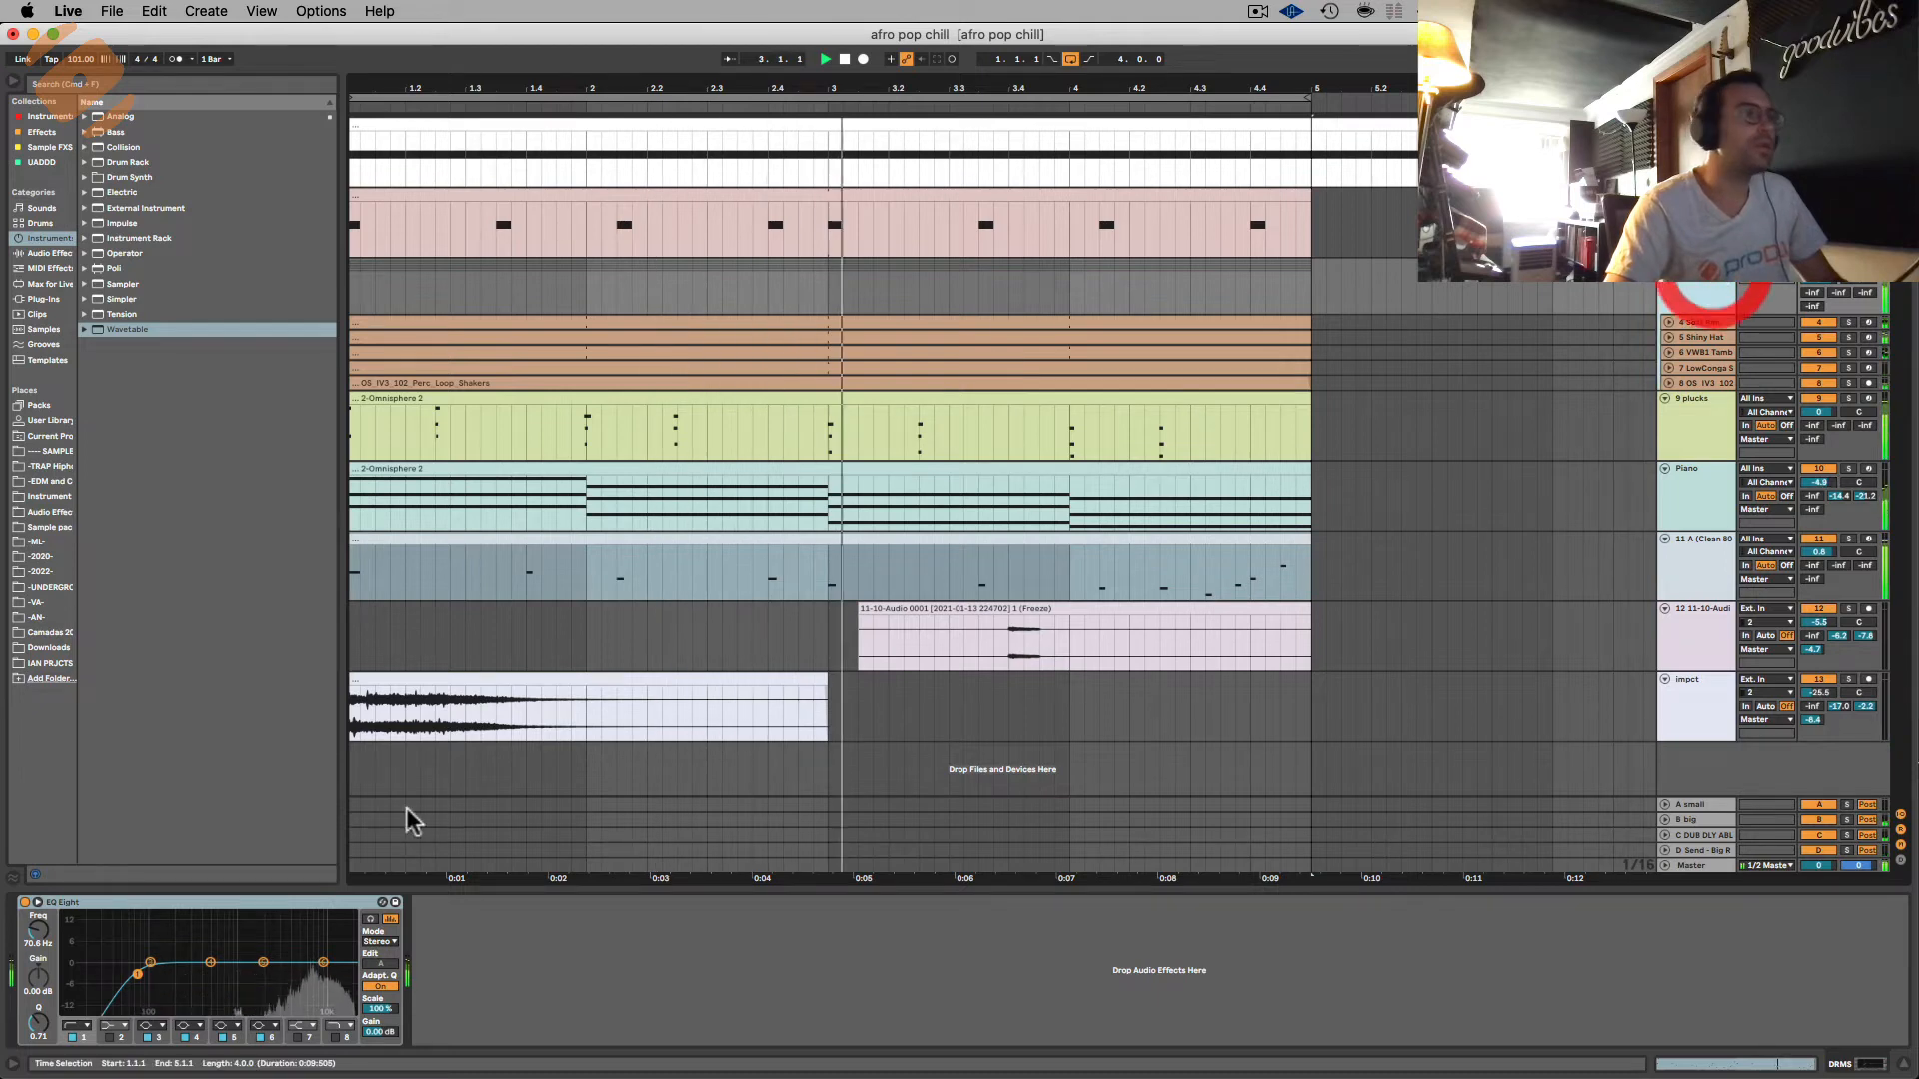
Step: Solo the DRMS group and audition it against its EQ Eight spectrum
scroll(1399, 540, "right", 1)
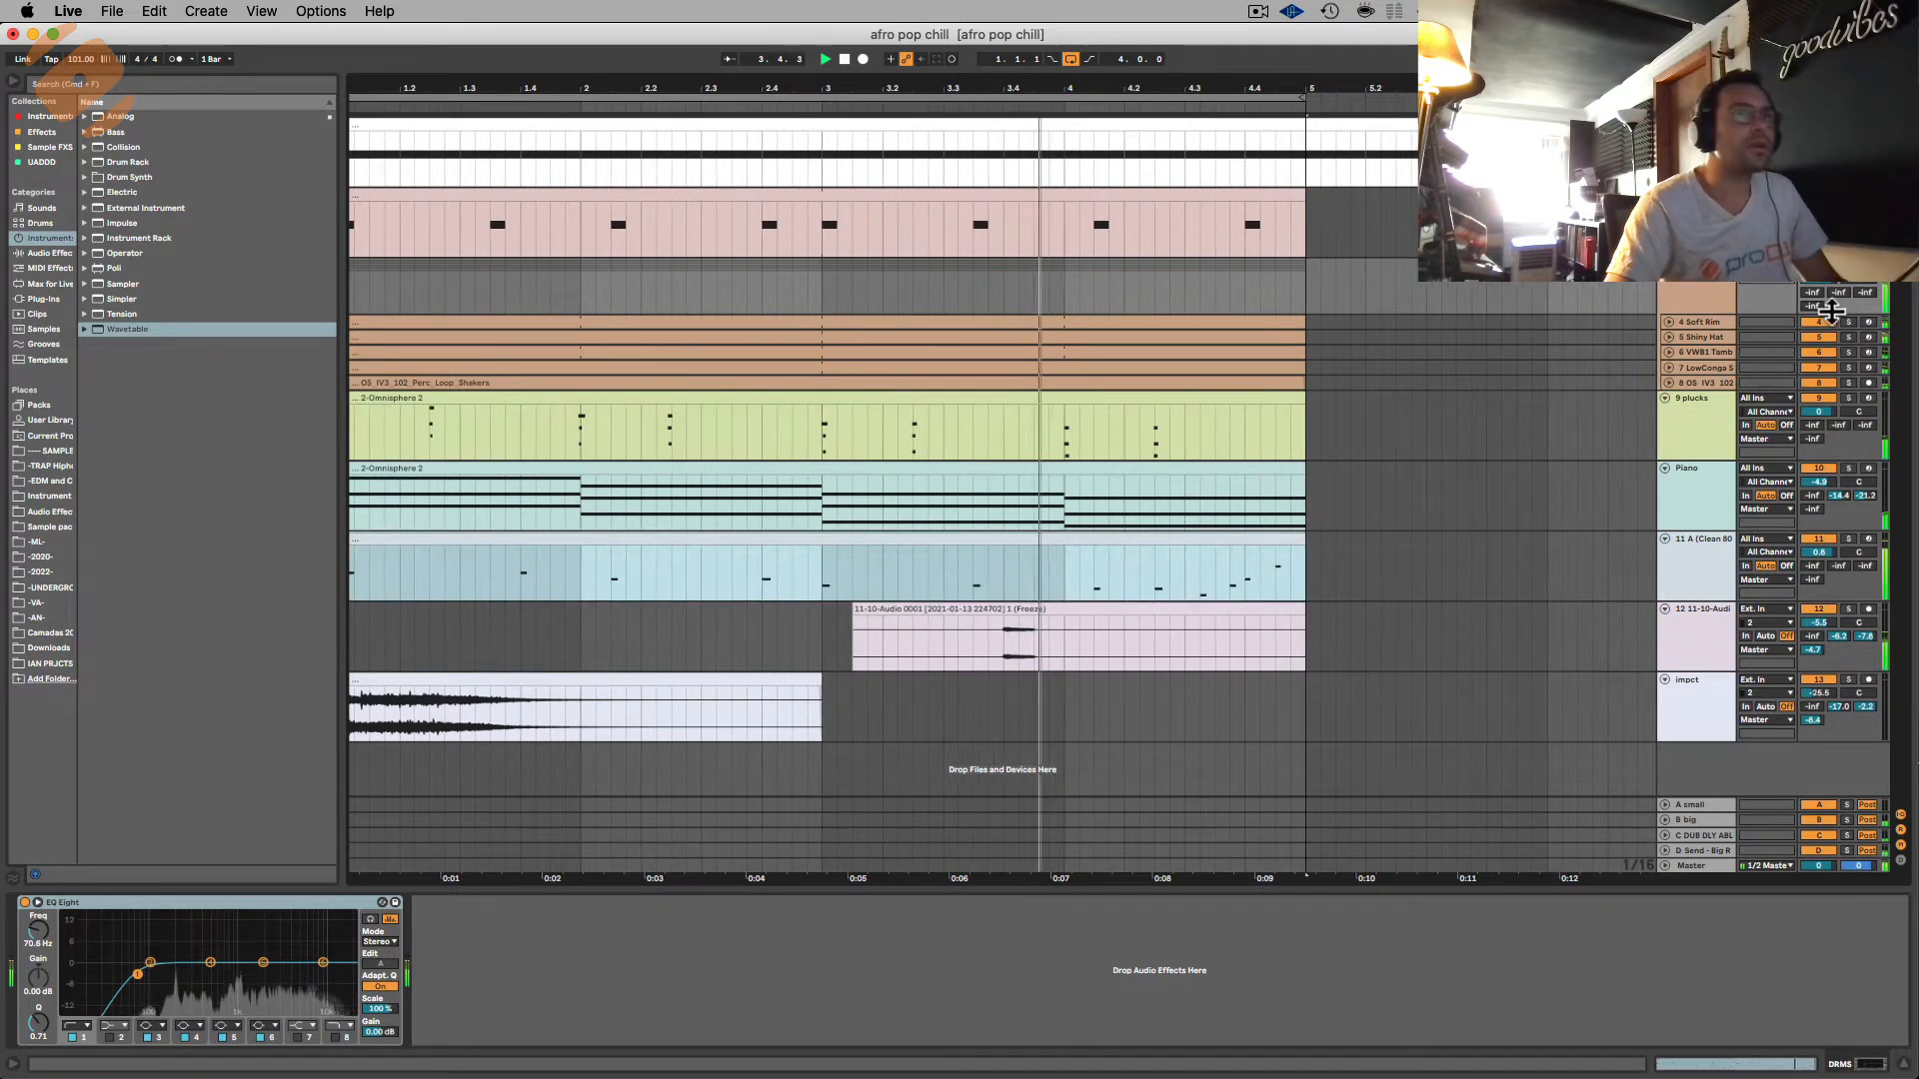
left_click(1848, 266)
scroll(1017, 496, "left", 1)
key("space")
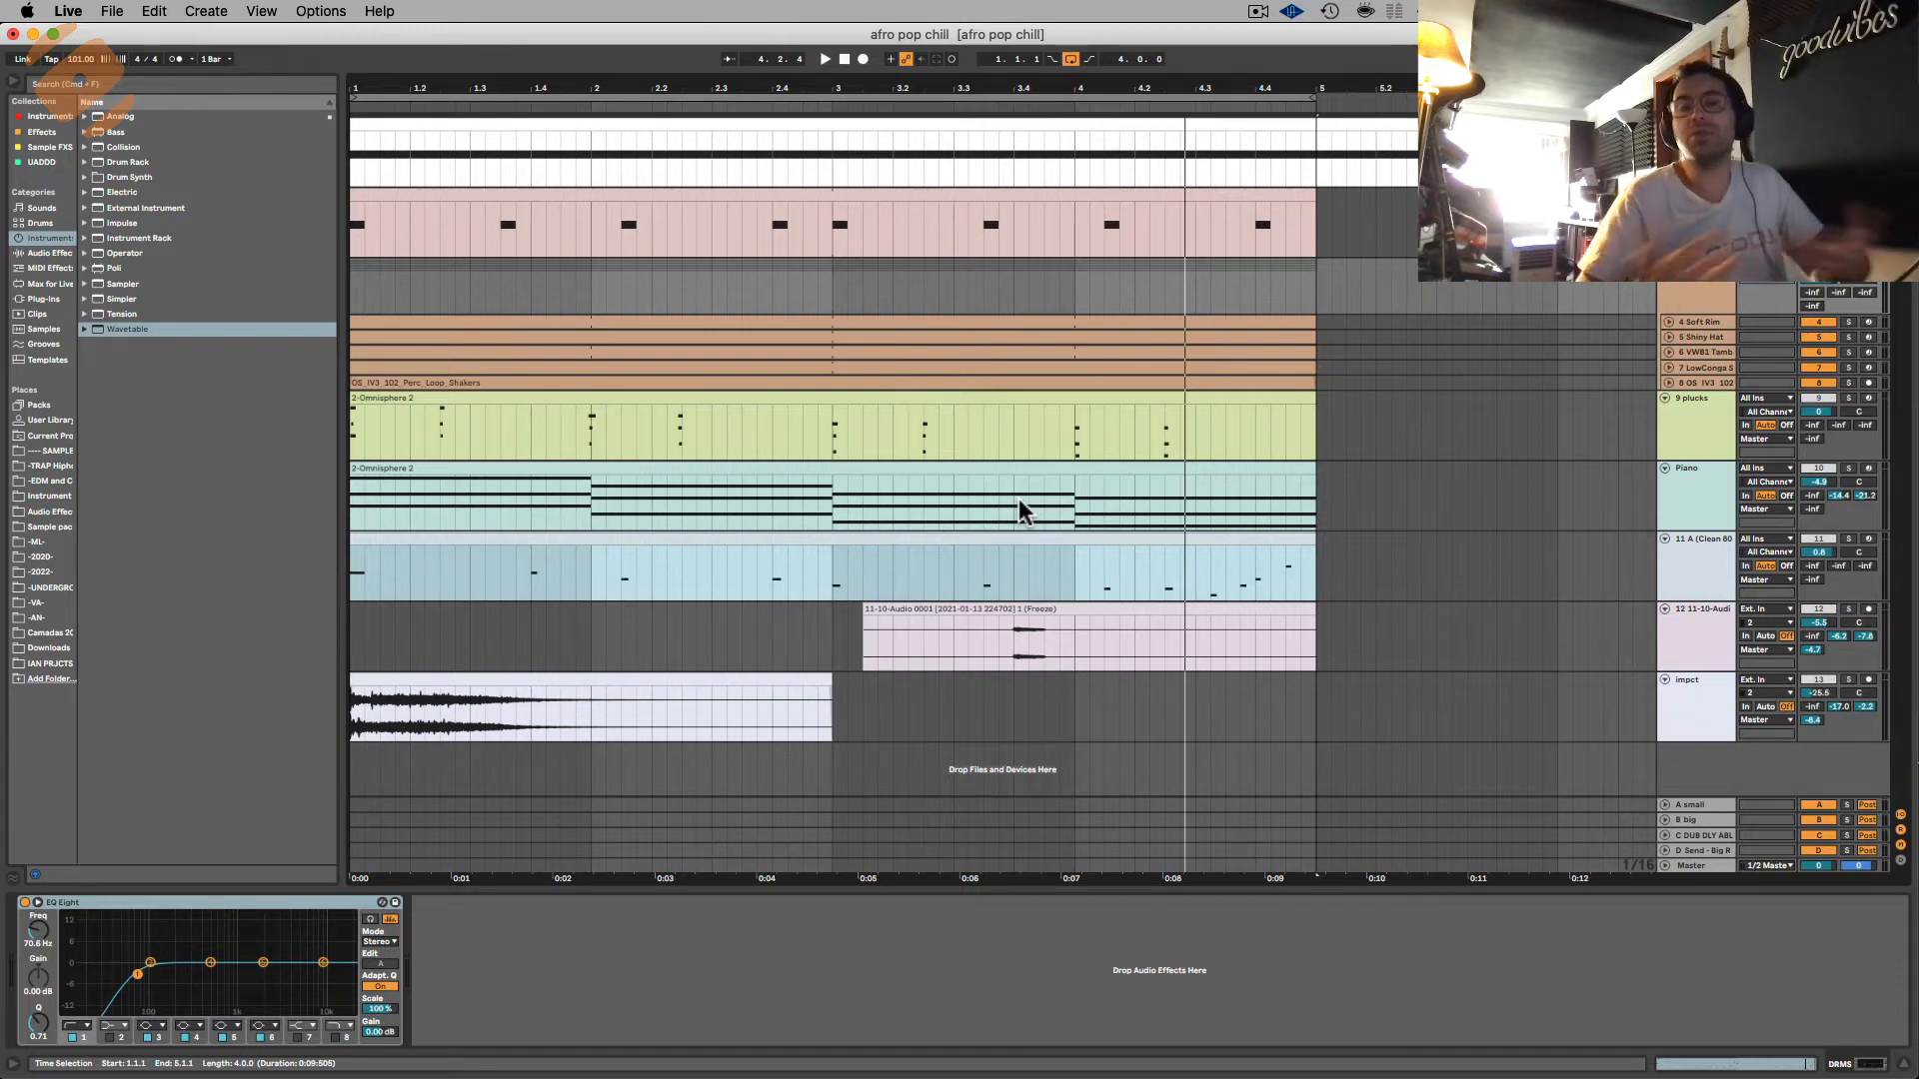
key("space")
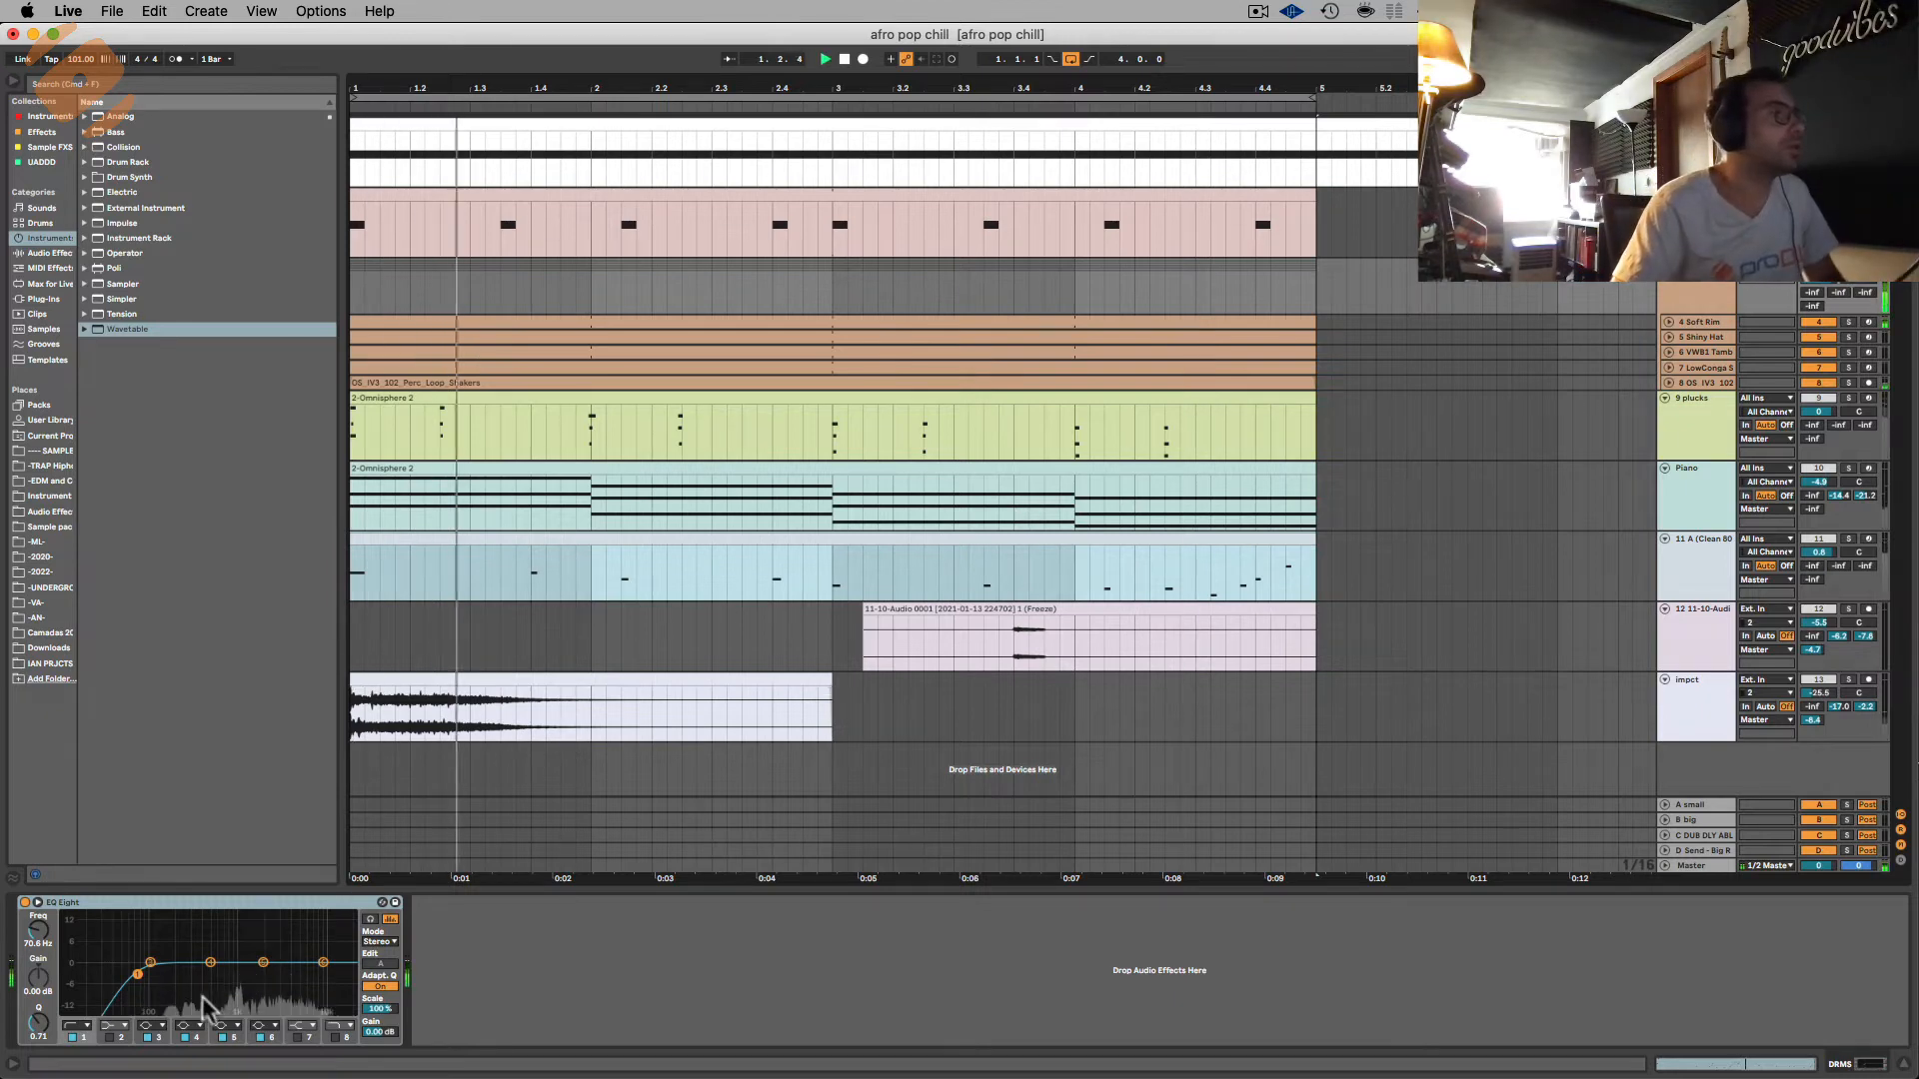
key("space")
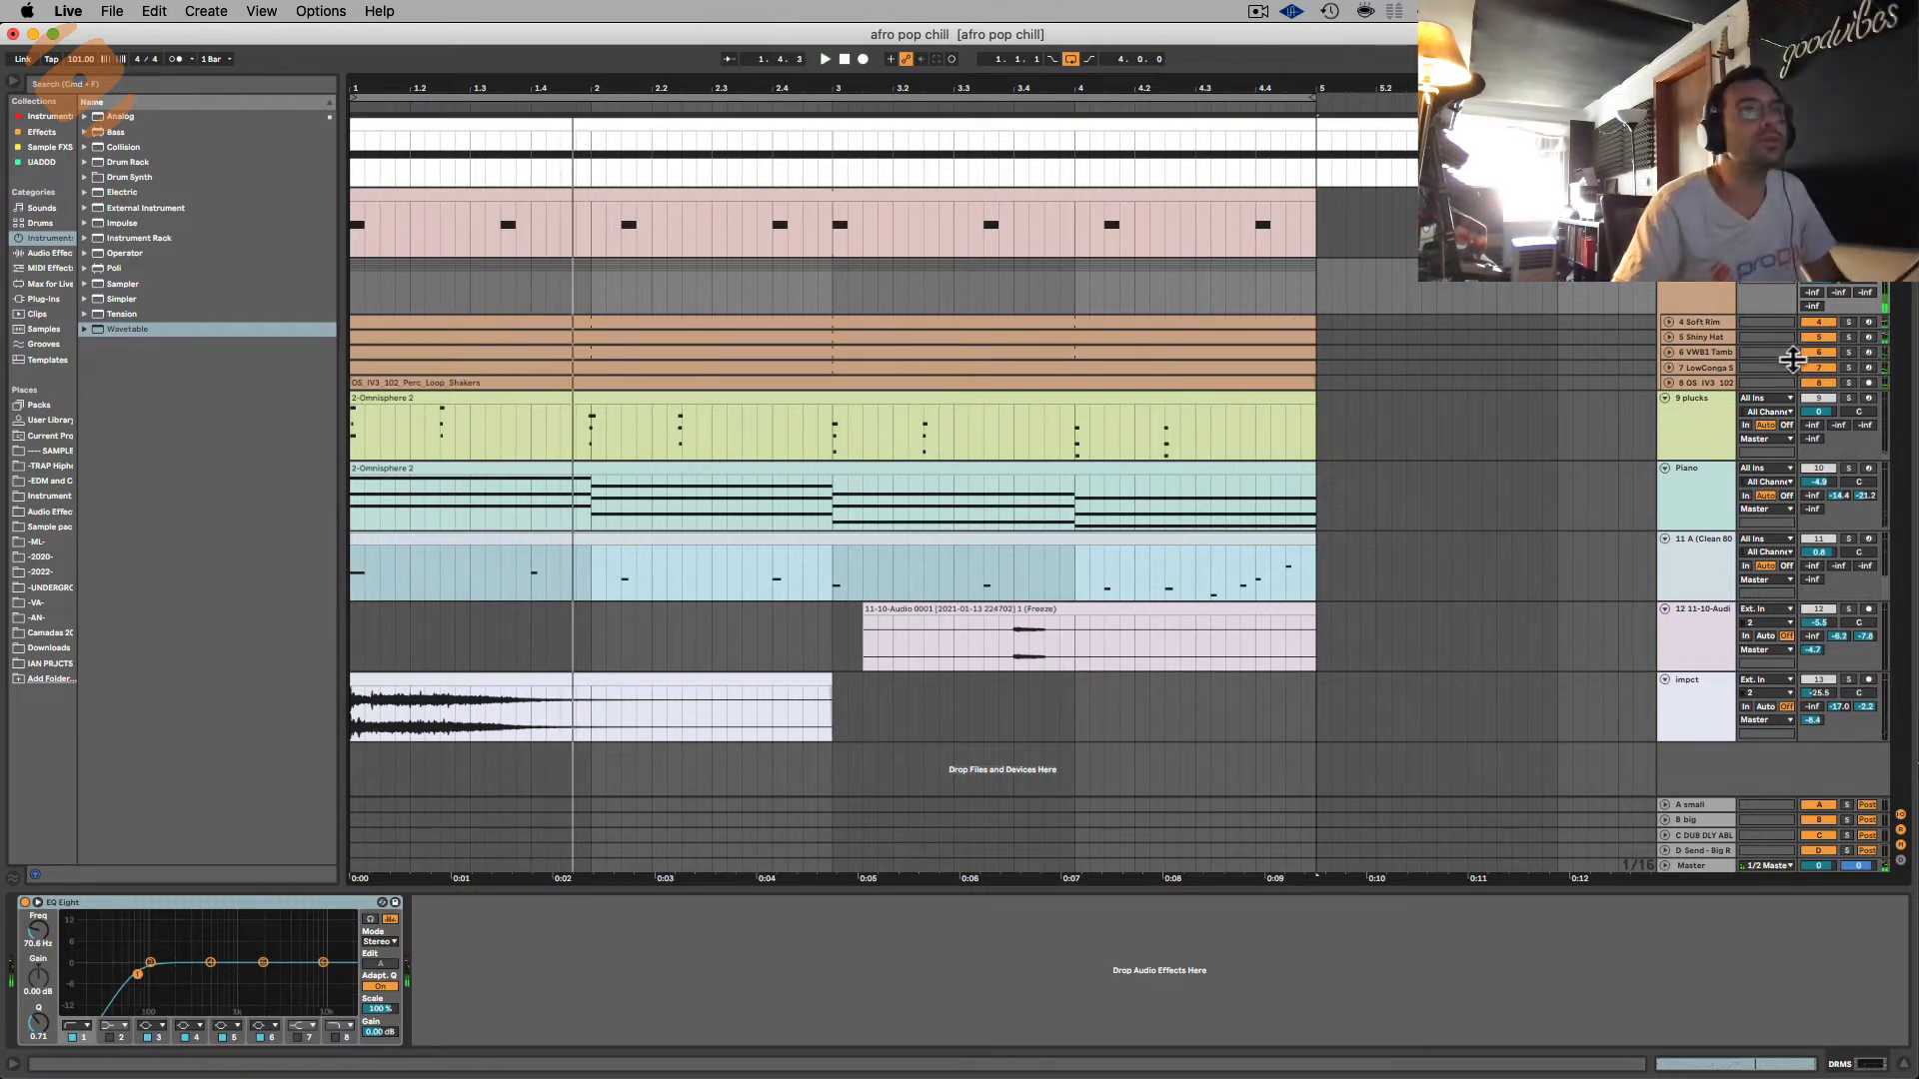
Step: Select the LowConga track, audition it in solo, and unsolo it
left_click(1689, 372)
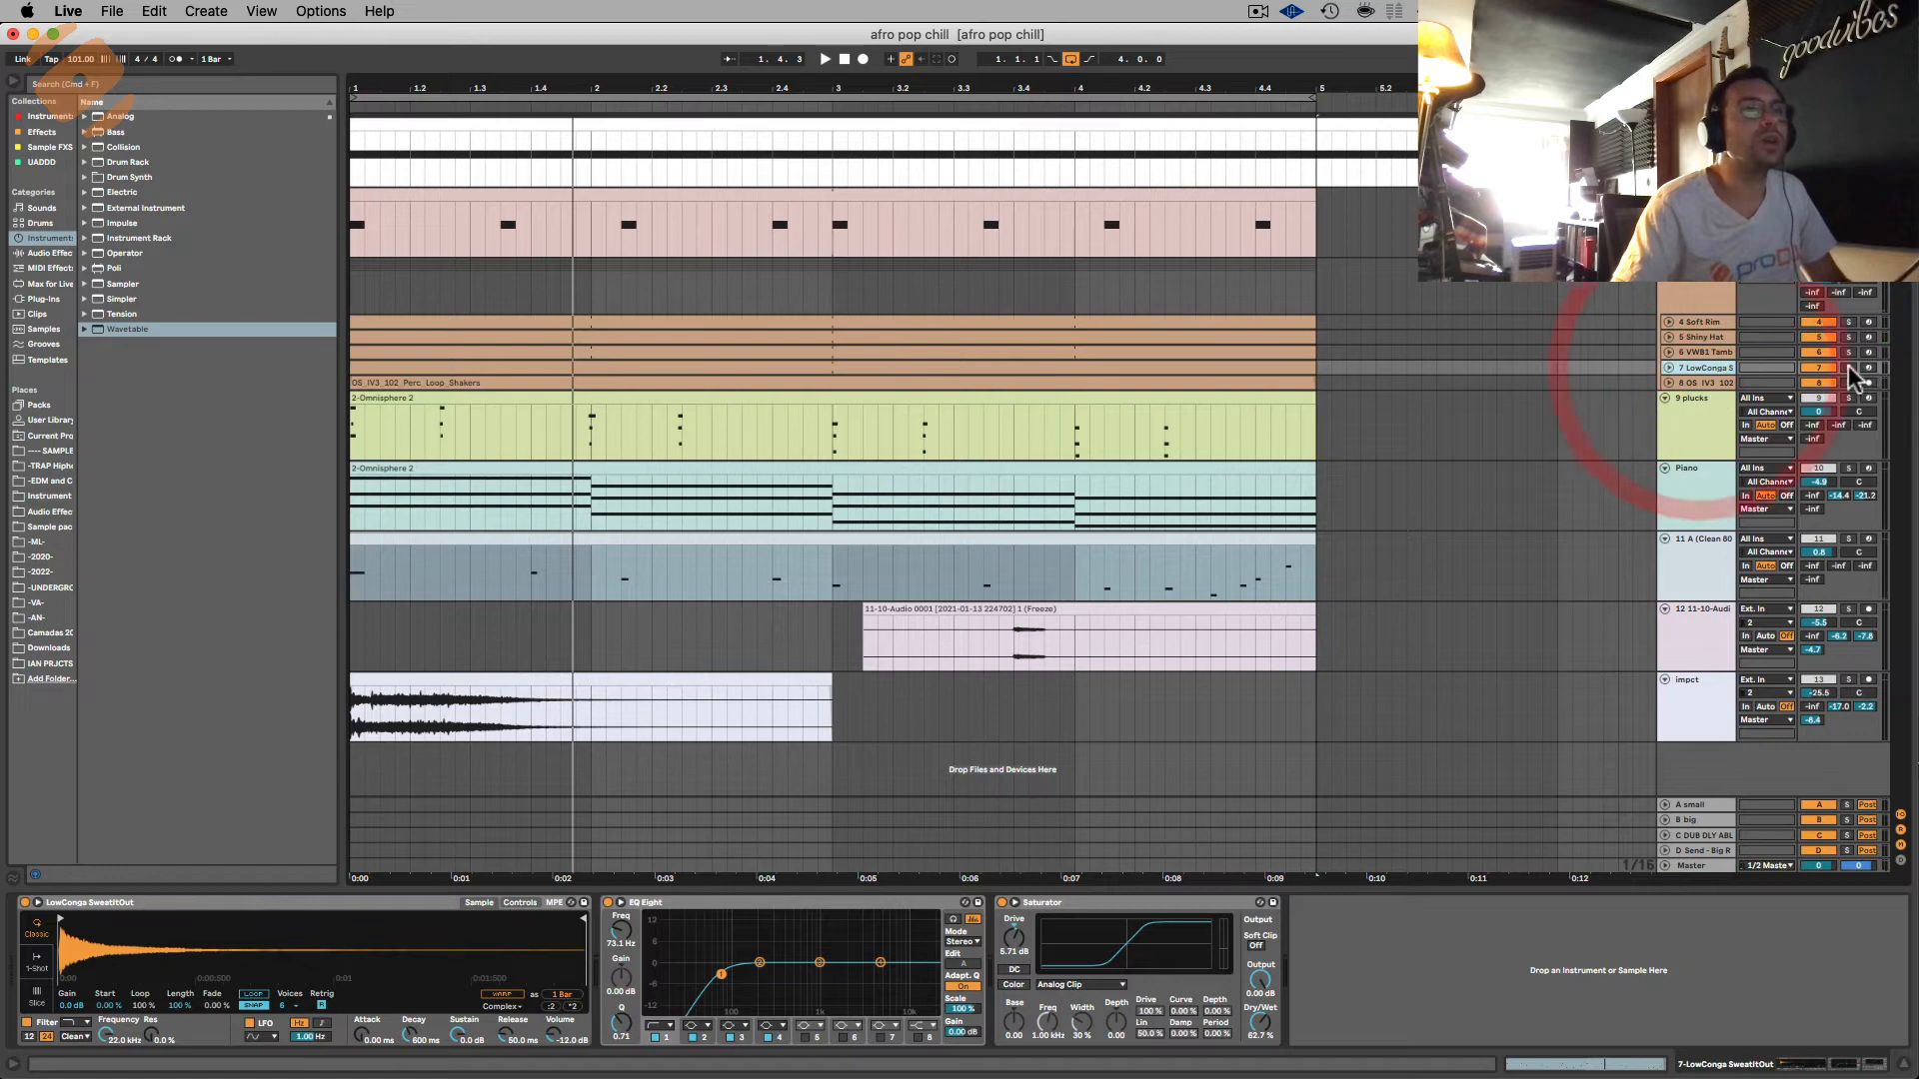
left_click(1848, 368)
key("space")
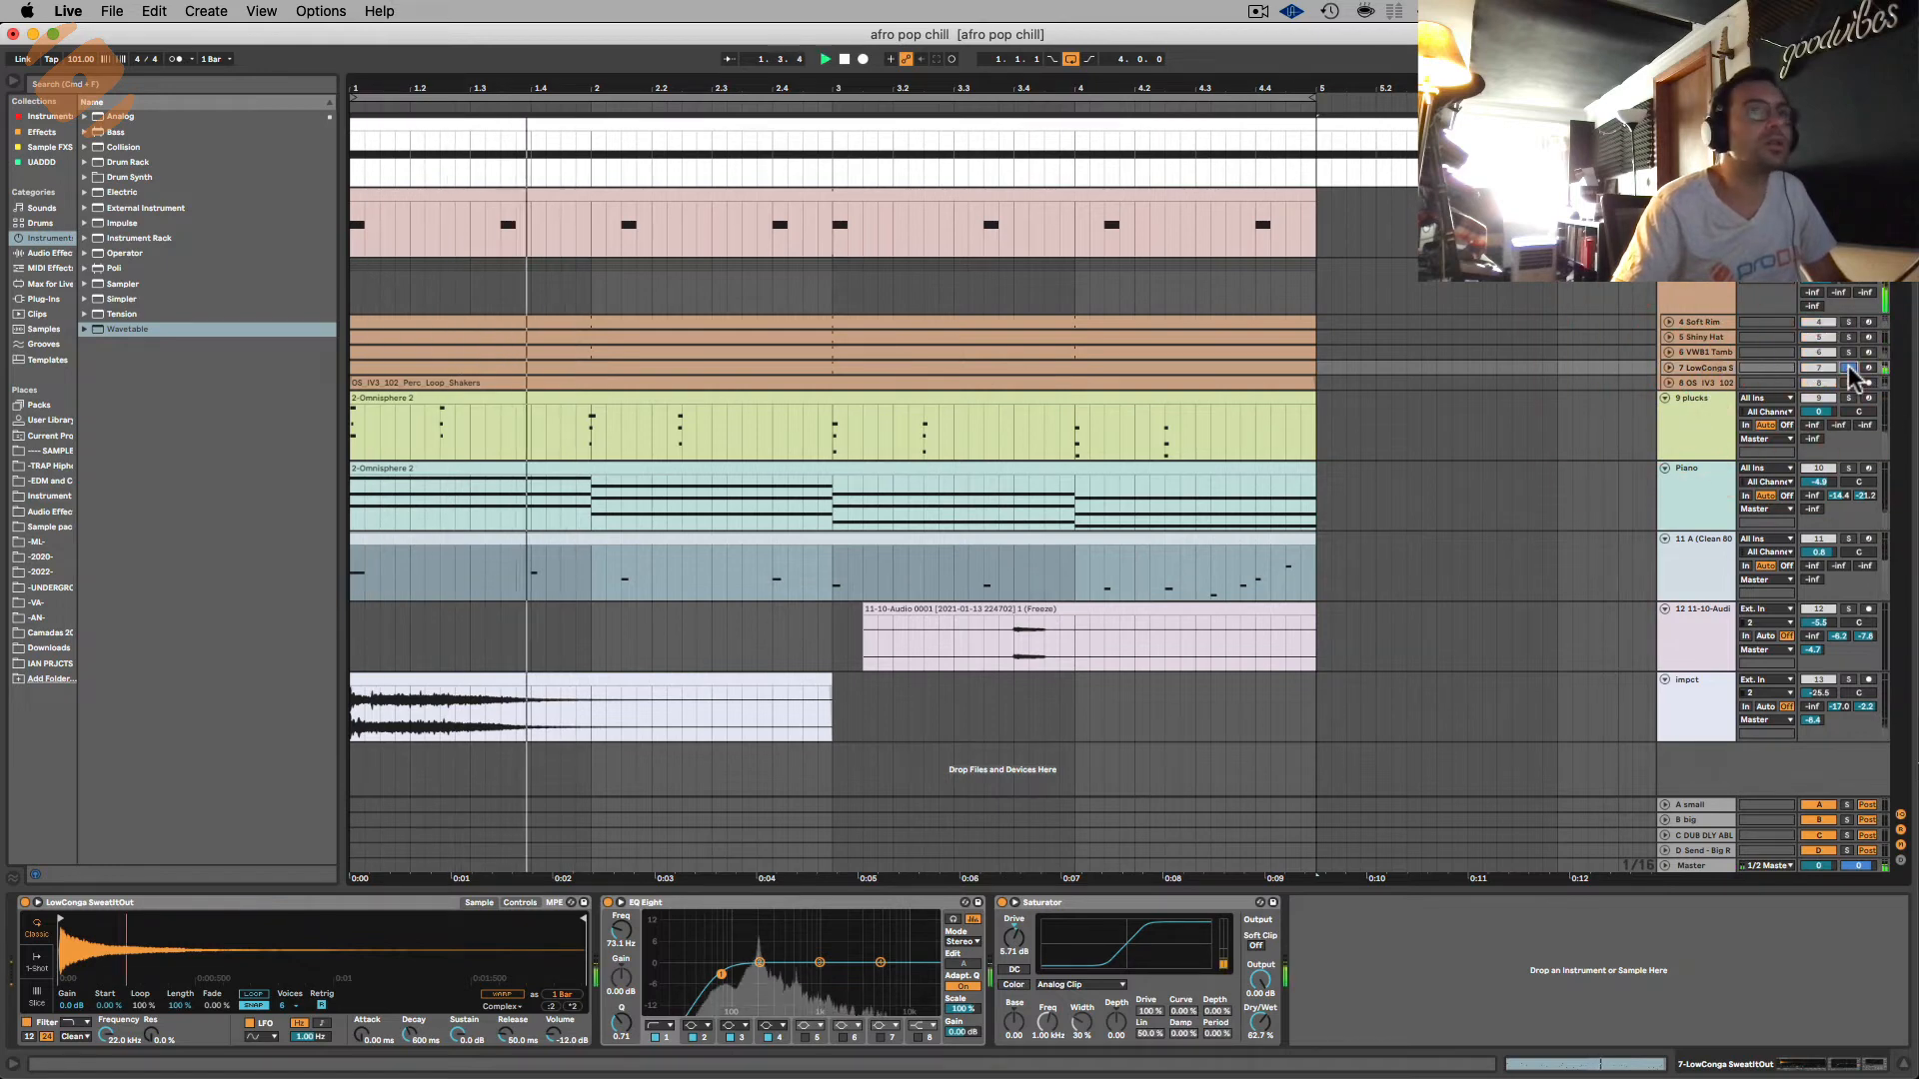
key("space")
left_click(1849, 365)
Step: Audition the DRMS group with EQ Eight band 4 cut near 202 Hz and boosted about 14.8 dB at 206 Hz
left_click(1717, 290)
key("space")
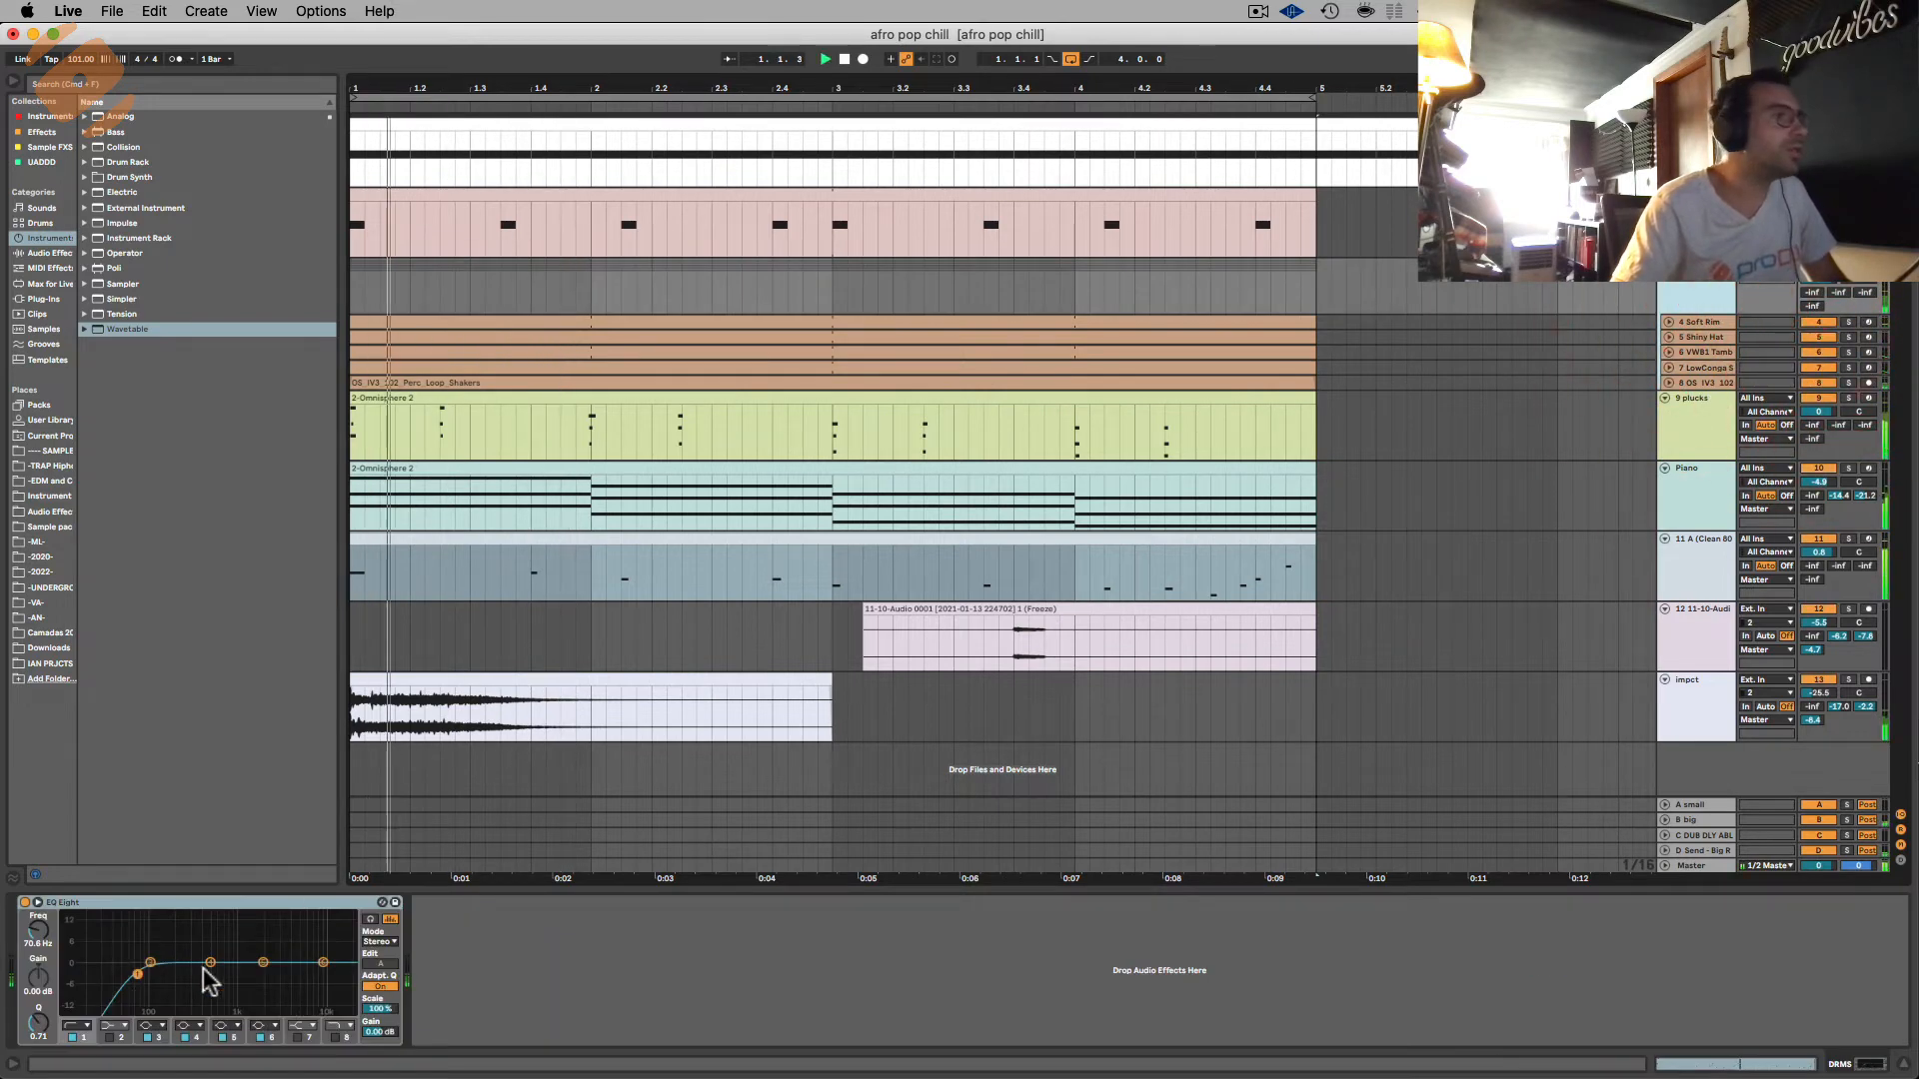
left_click_drag(210, 963, 176, 979)
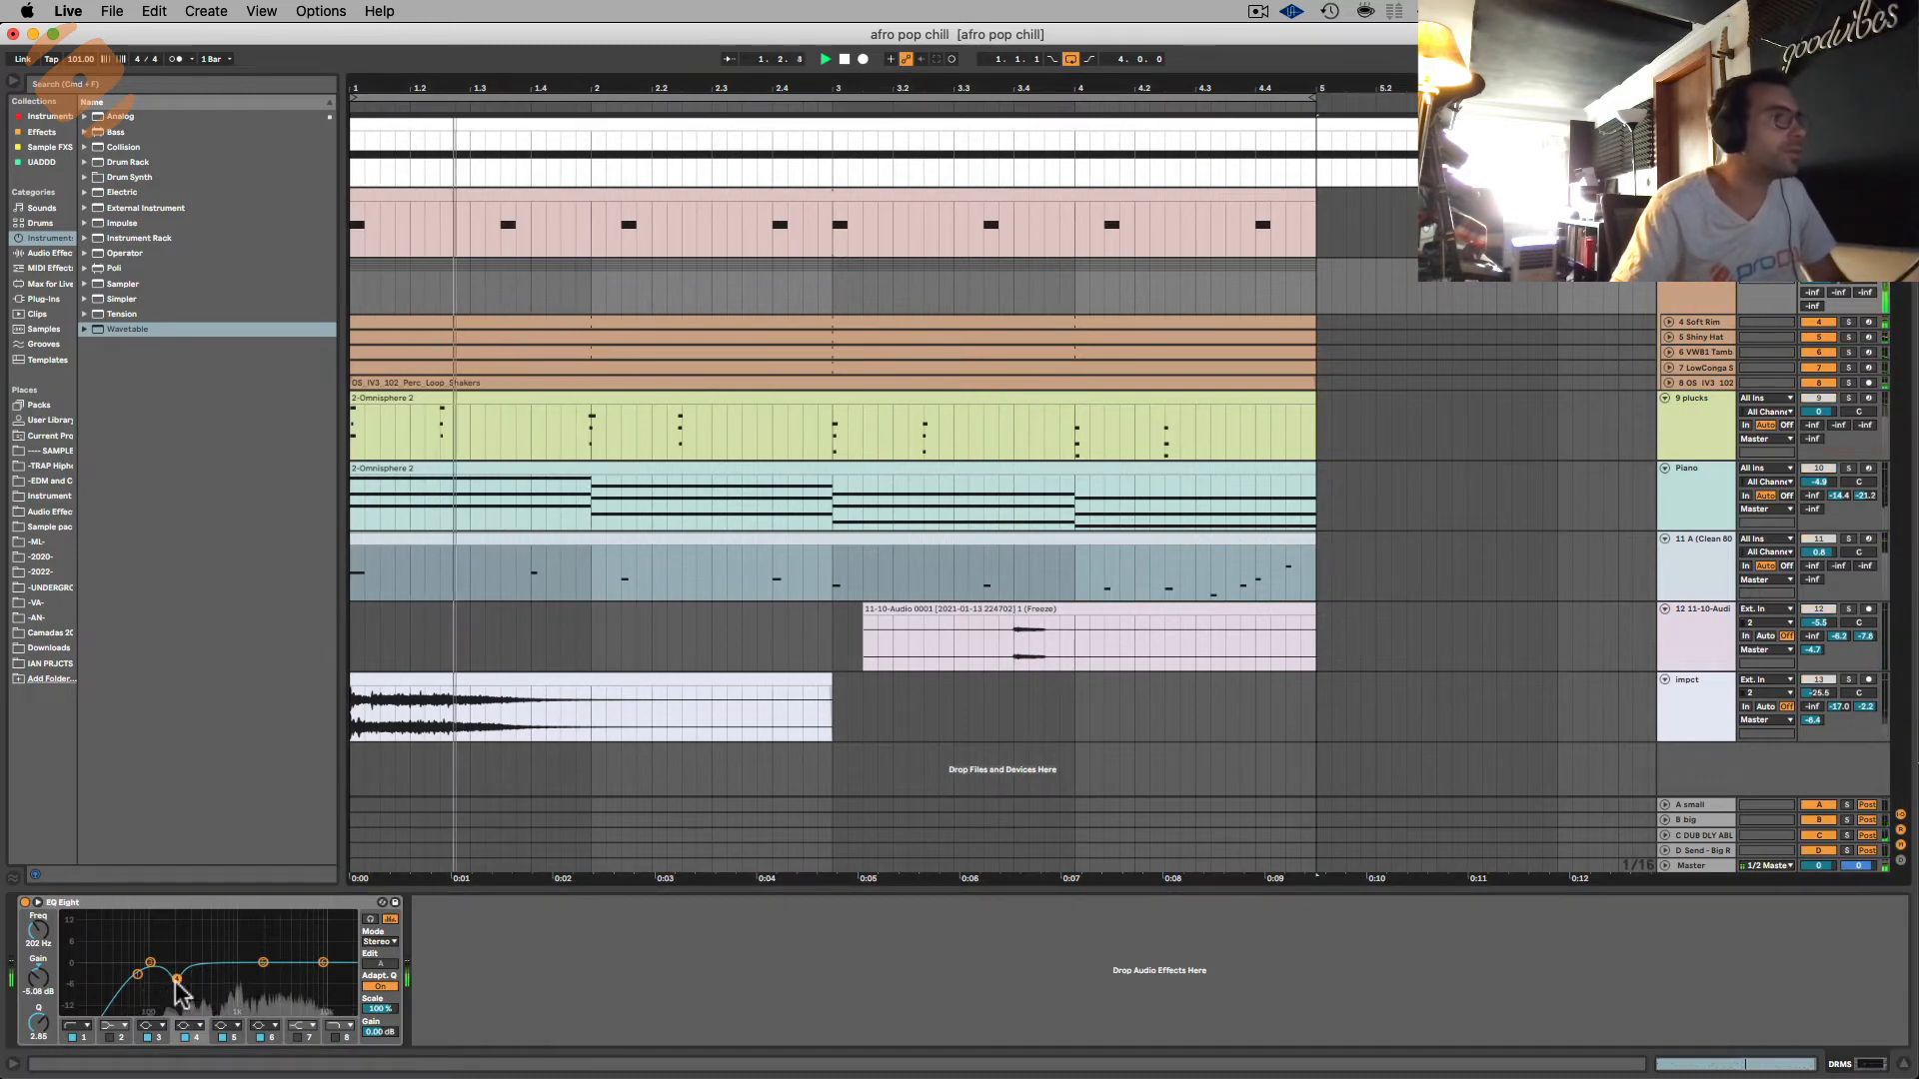
left_click_drag(177, 985, 177, 916)
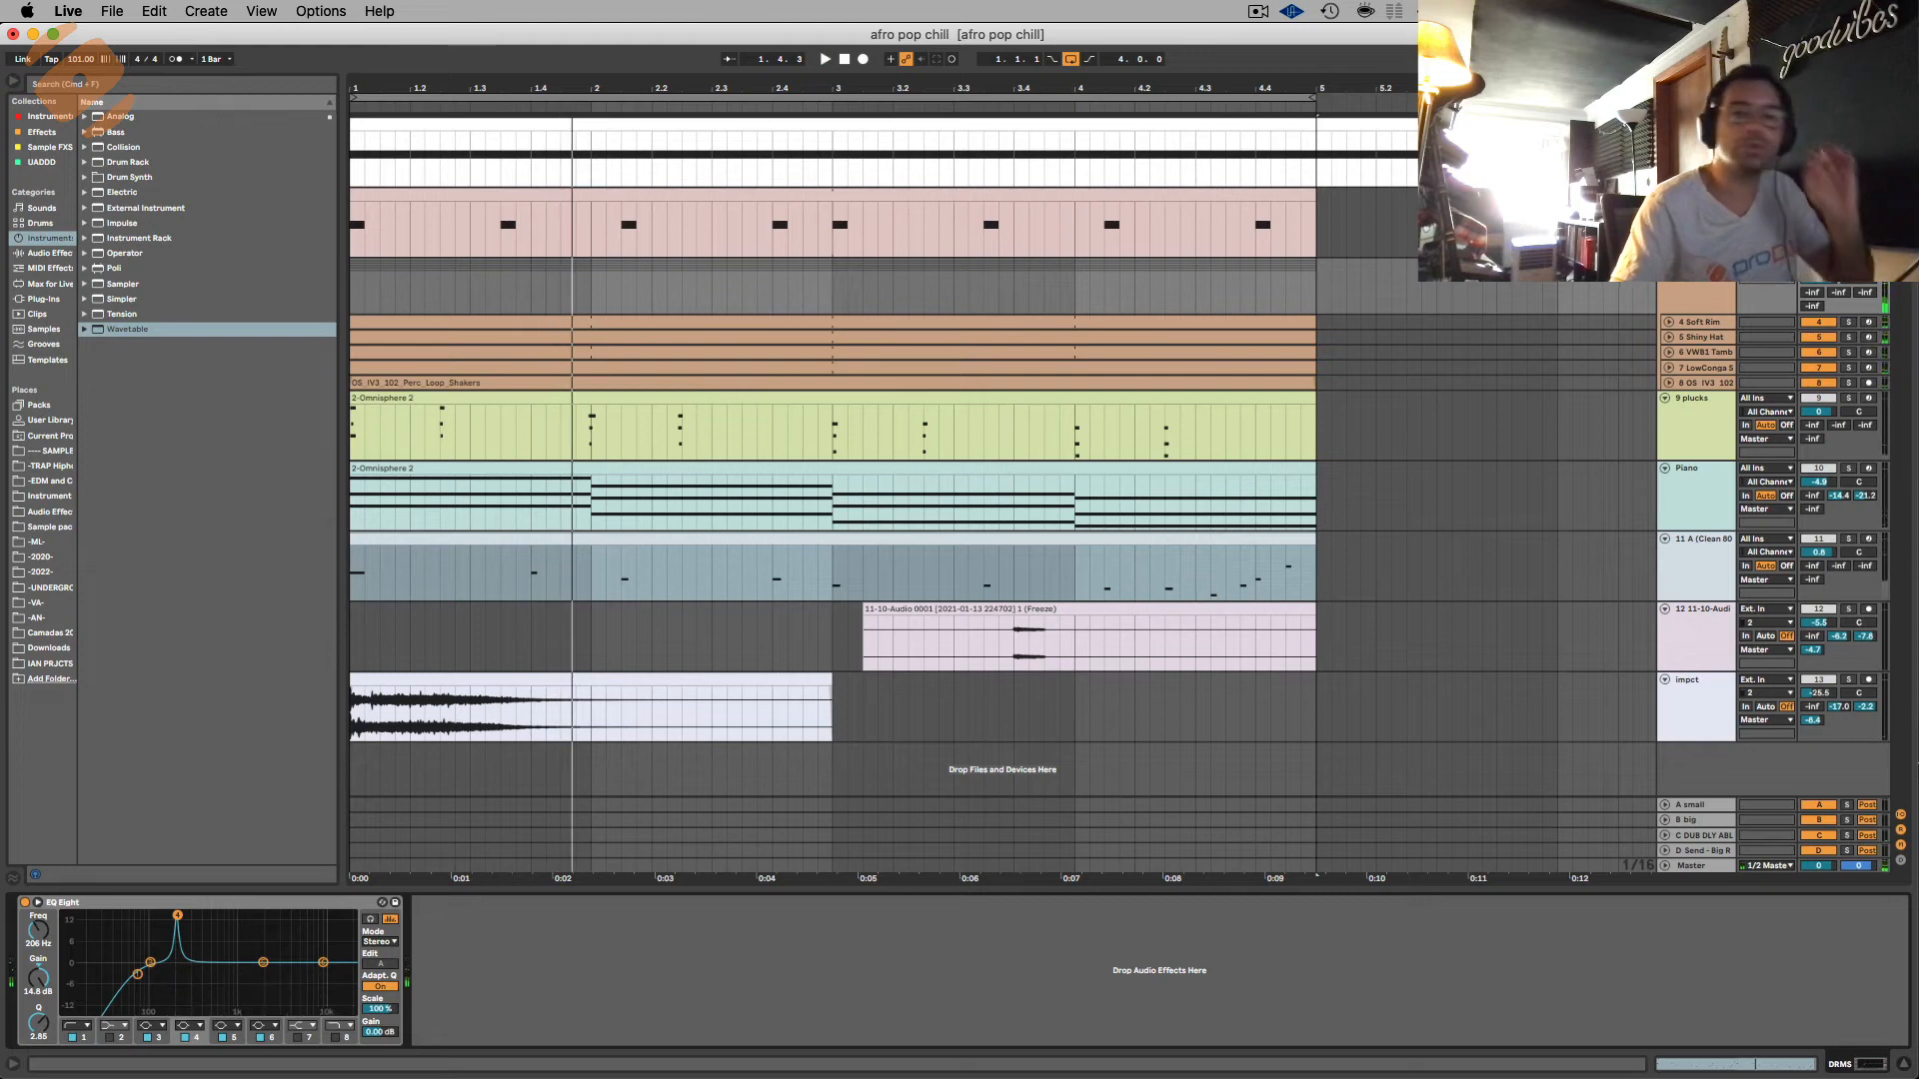
Step: Set the DRMS group's EQ Eight band 4 to a cut of about 3.9 dB at 190 Hz while listening
left_click_drag(177, 954, 174, 972)
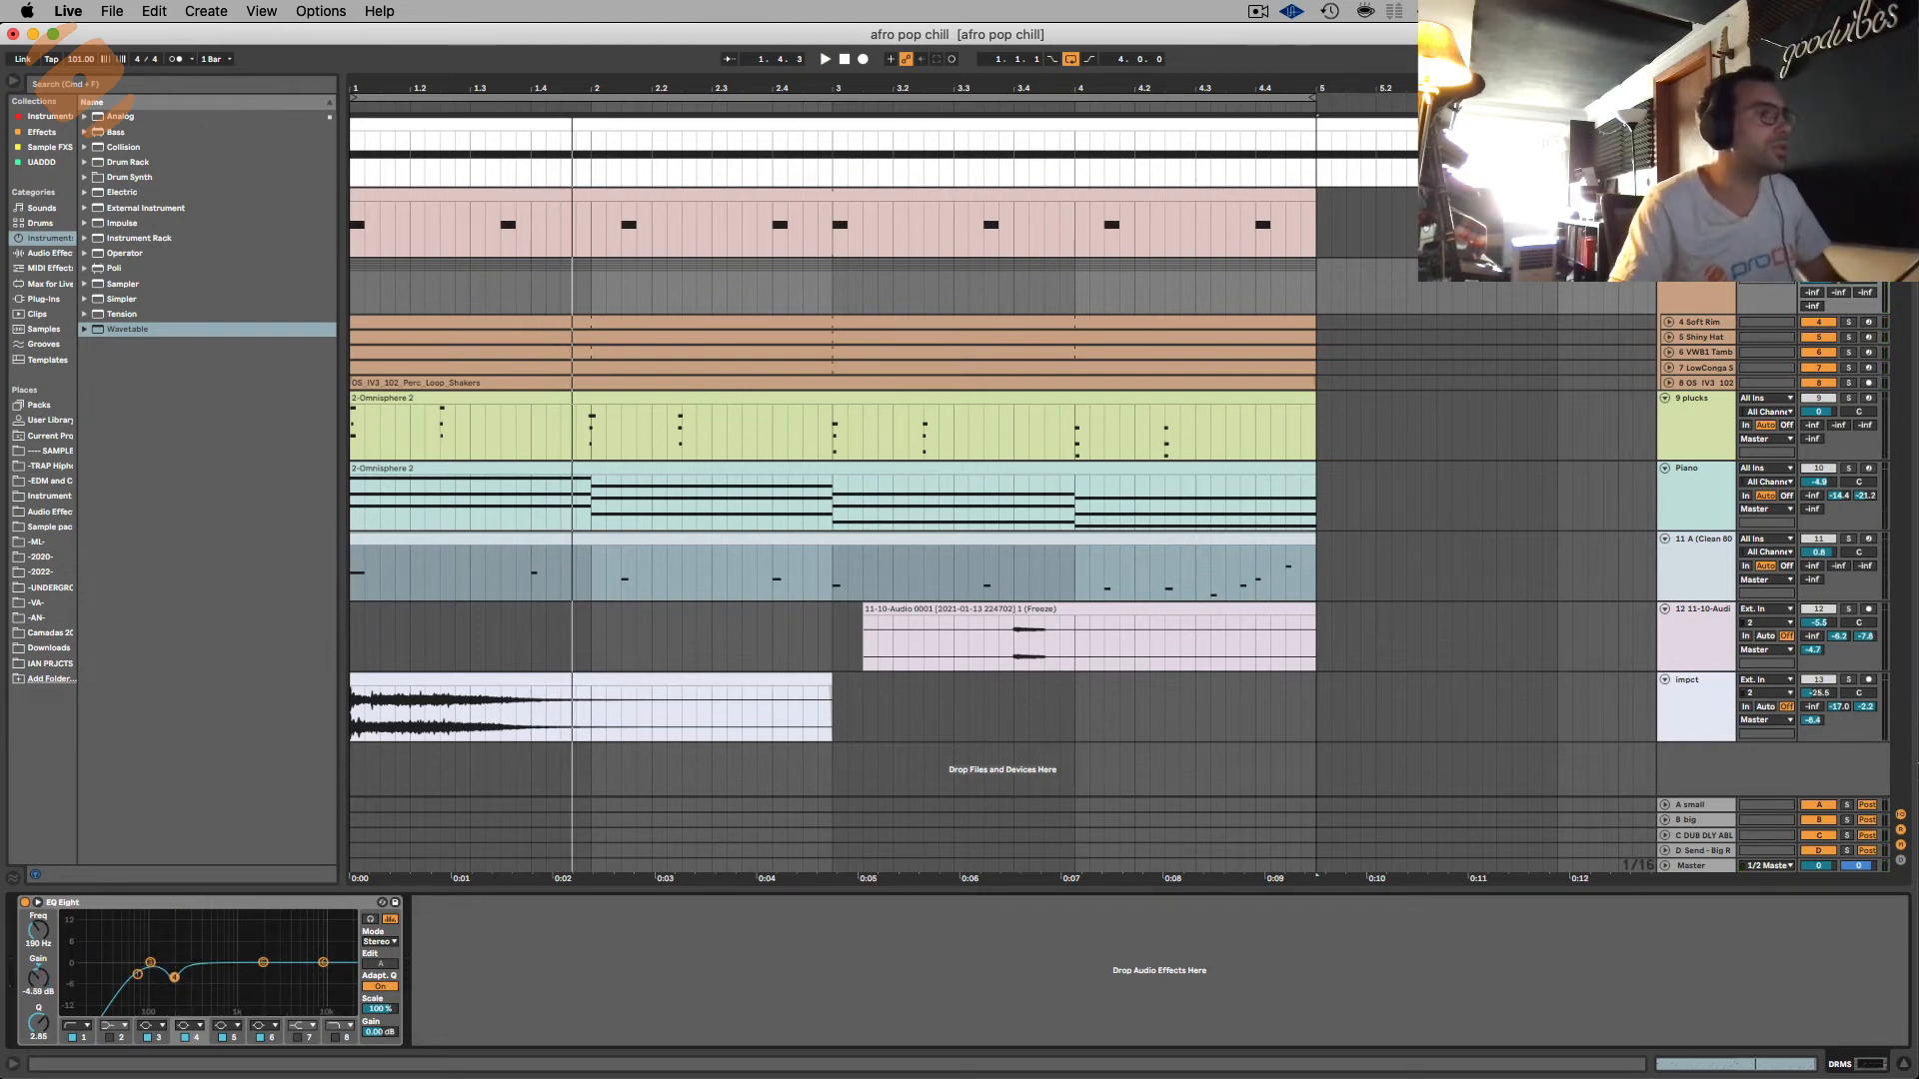
key("space")
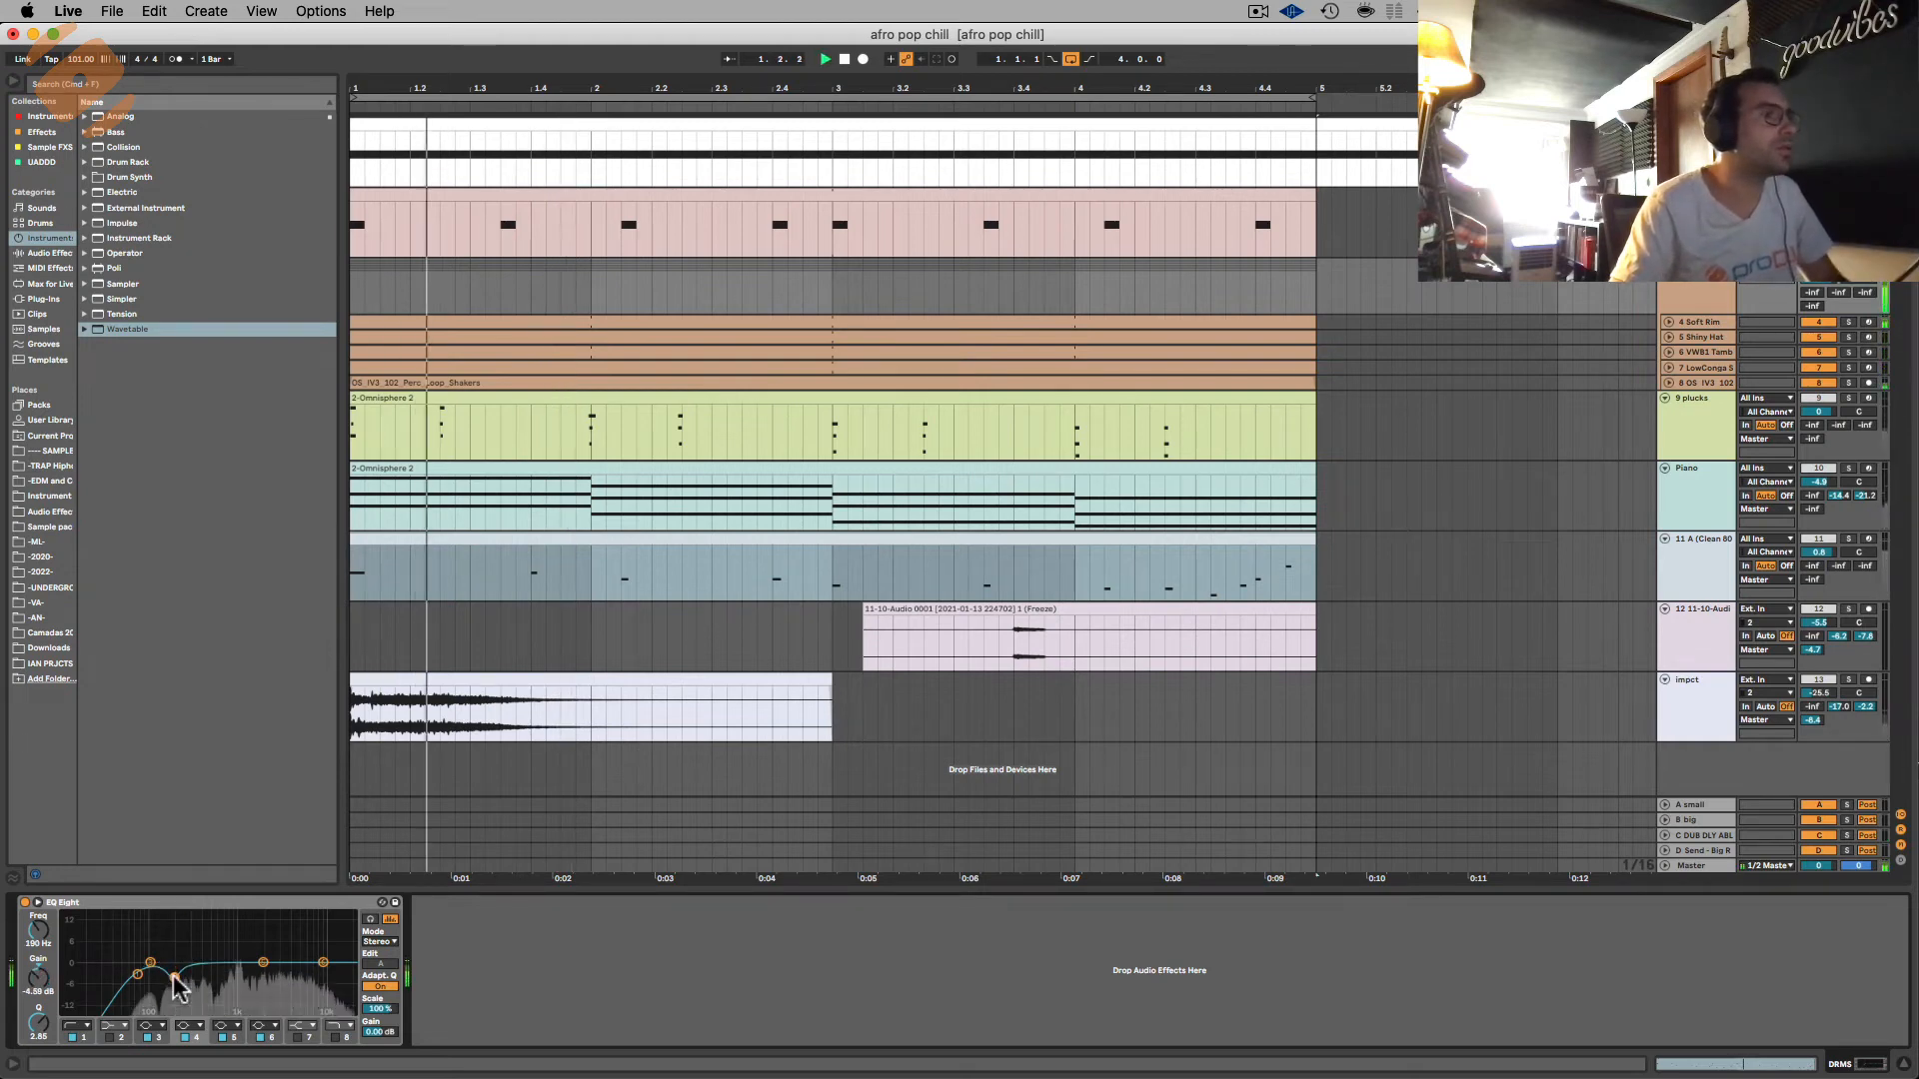
left_click_drag(174, 977, 174, 975)
key("space")
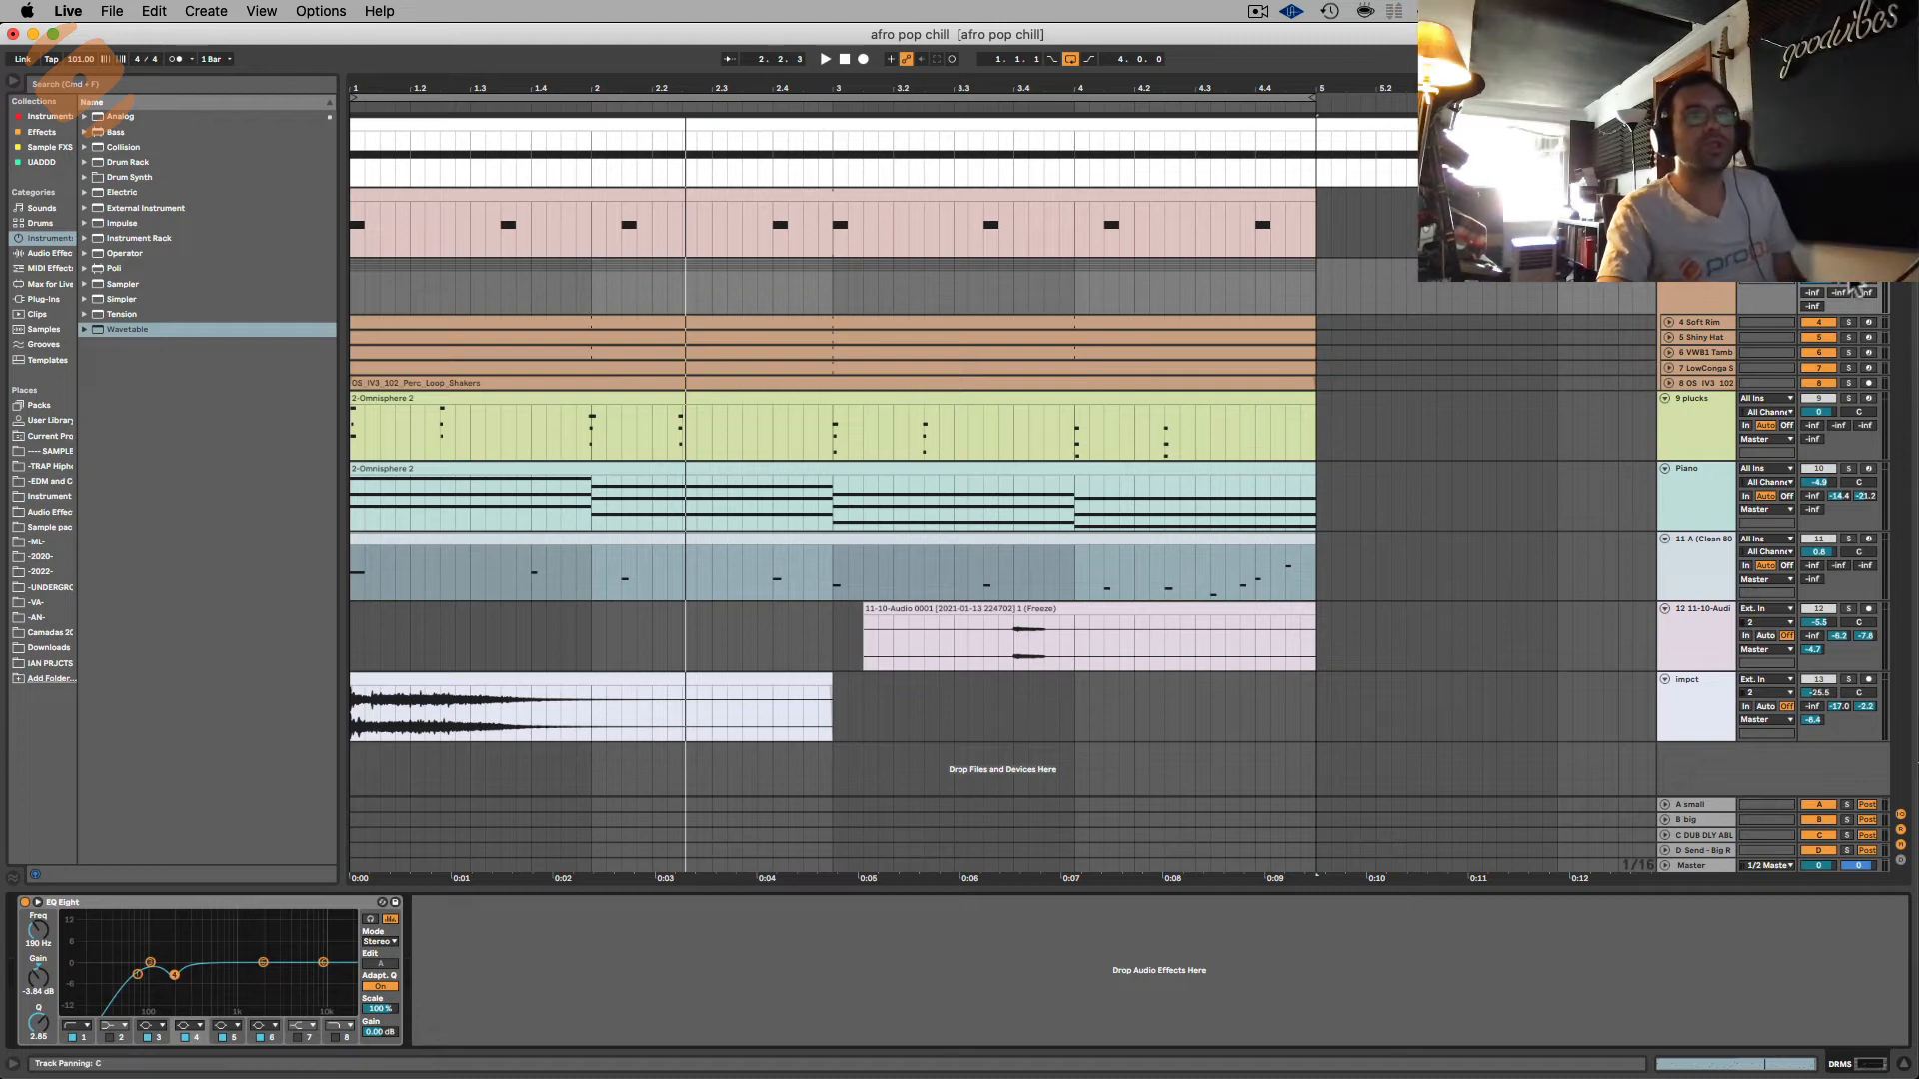
Step: Play the full mix and examine the LowConga track's device chain
key("space")
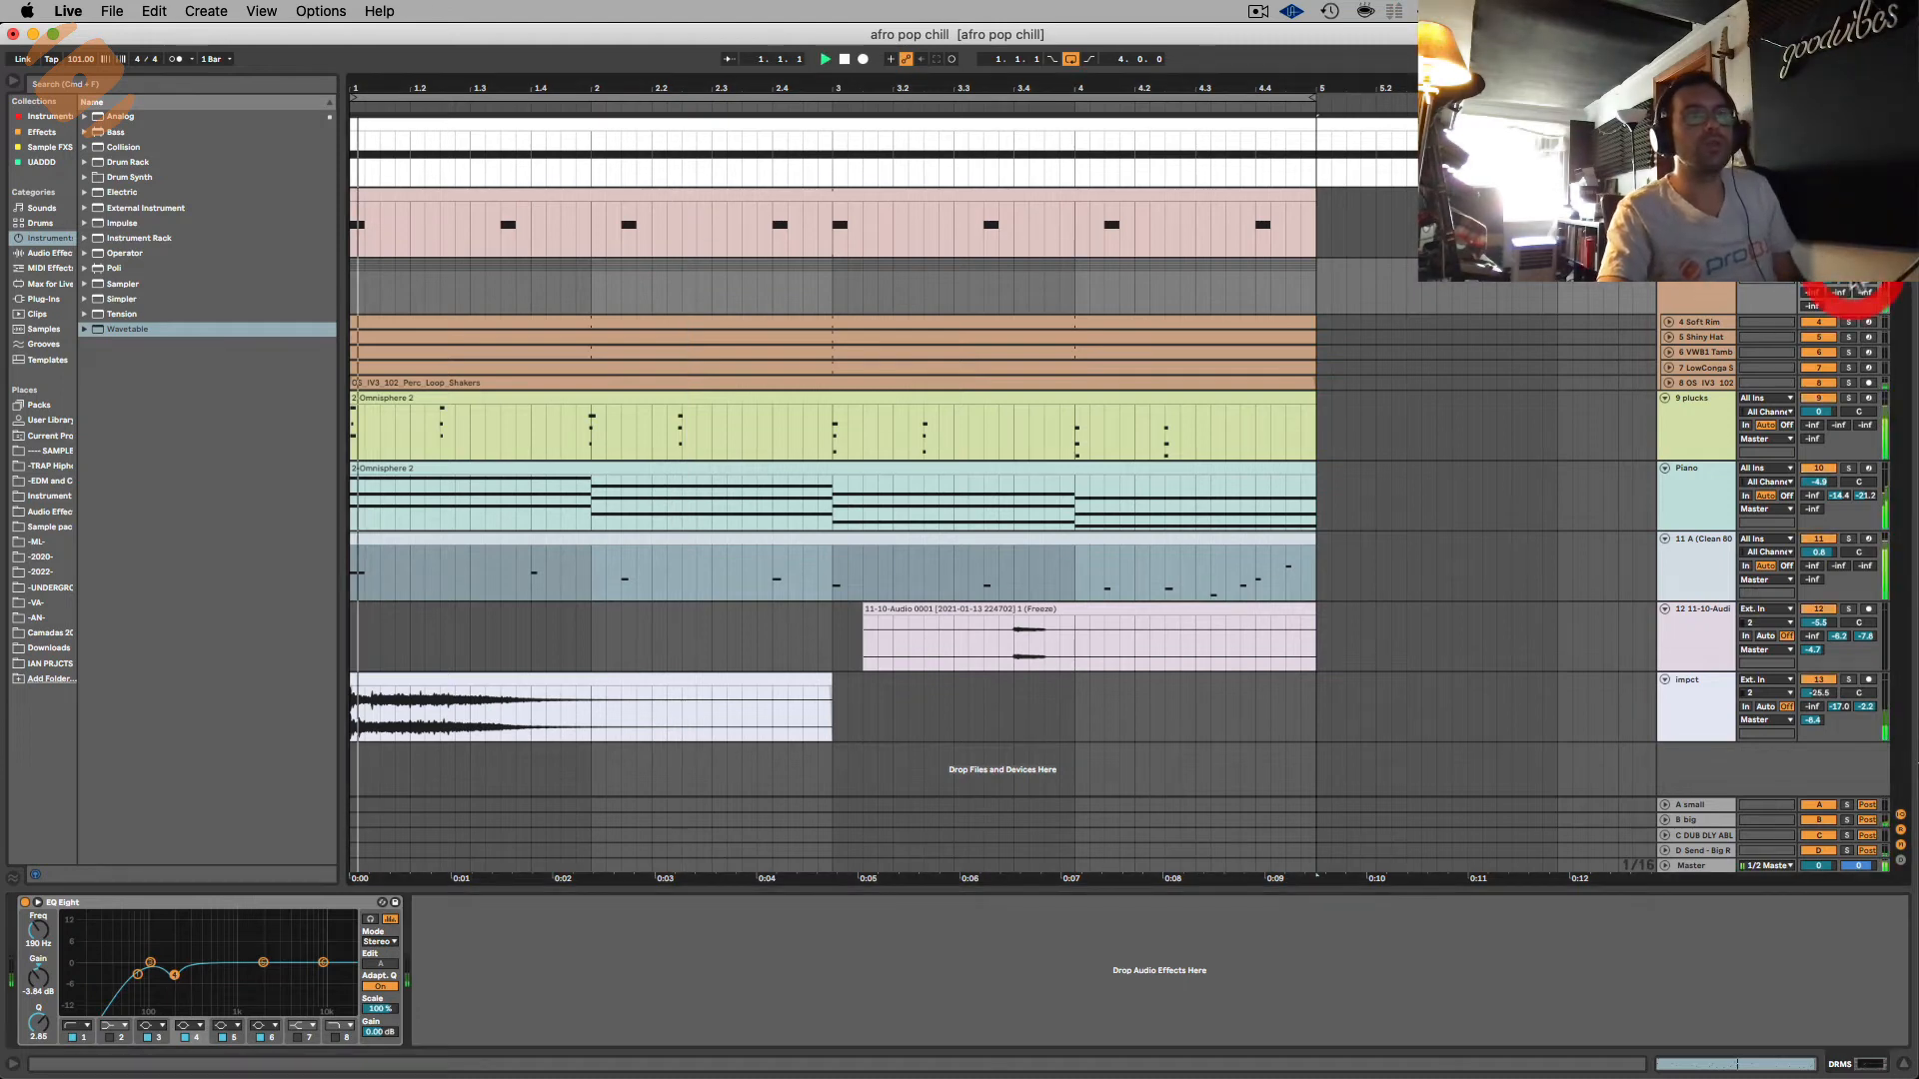
left_click(1692, 368)
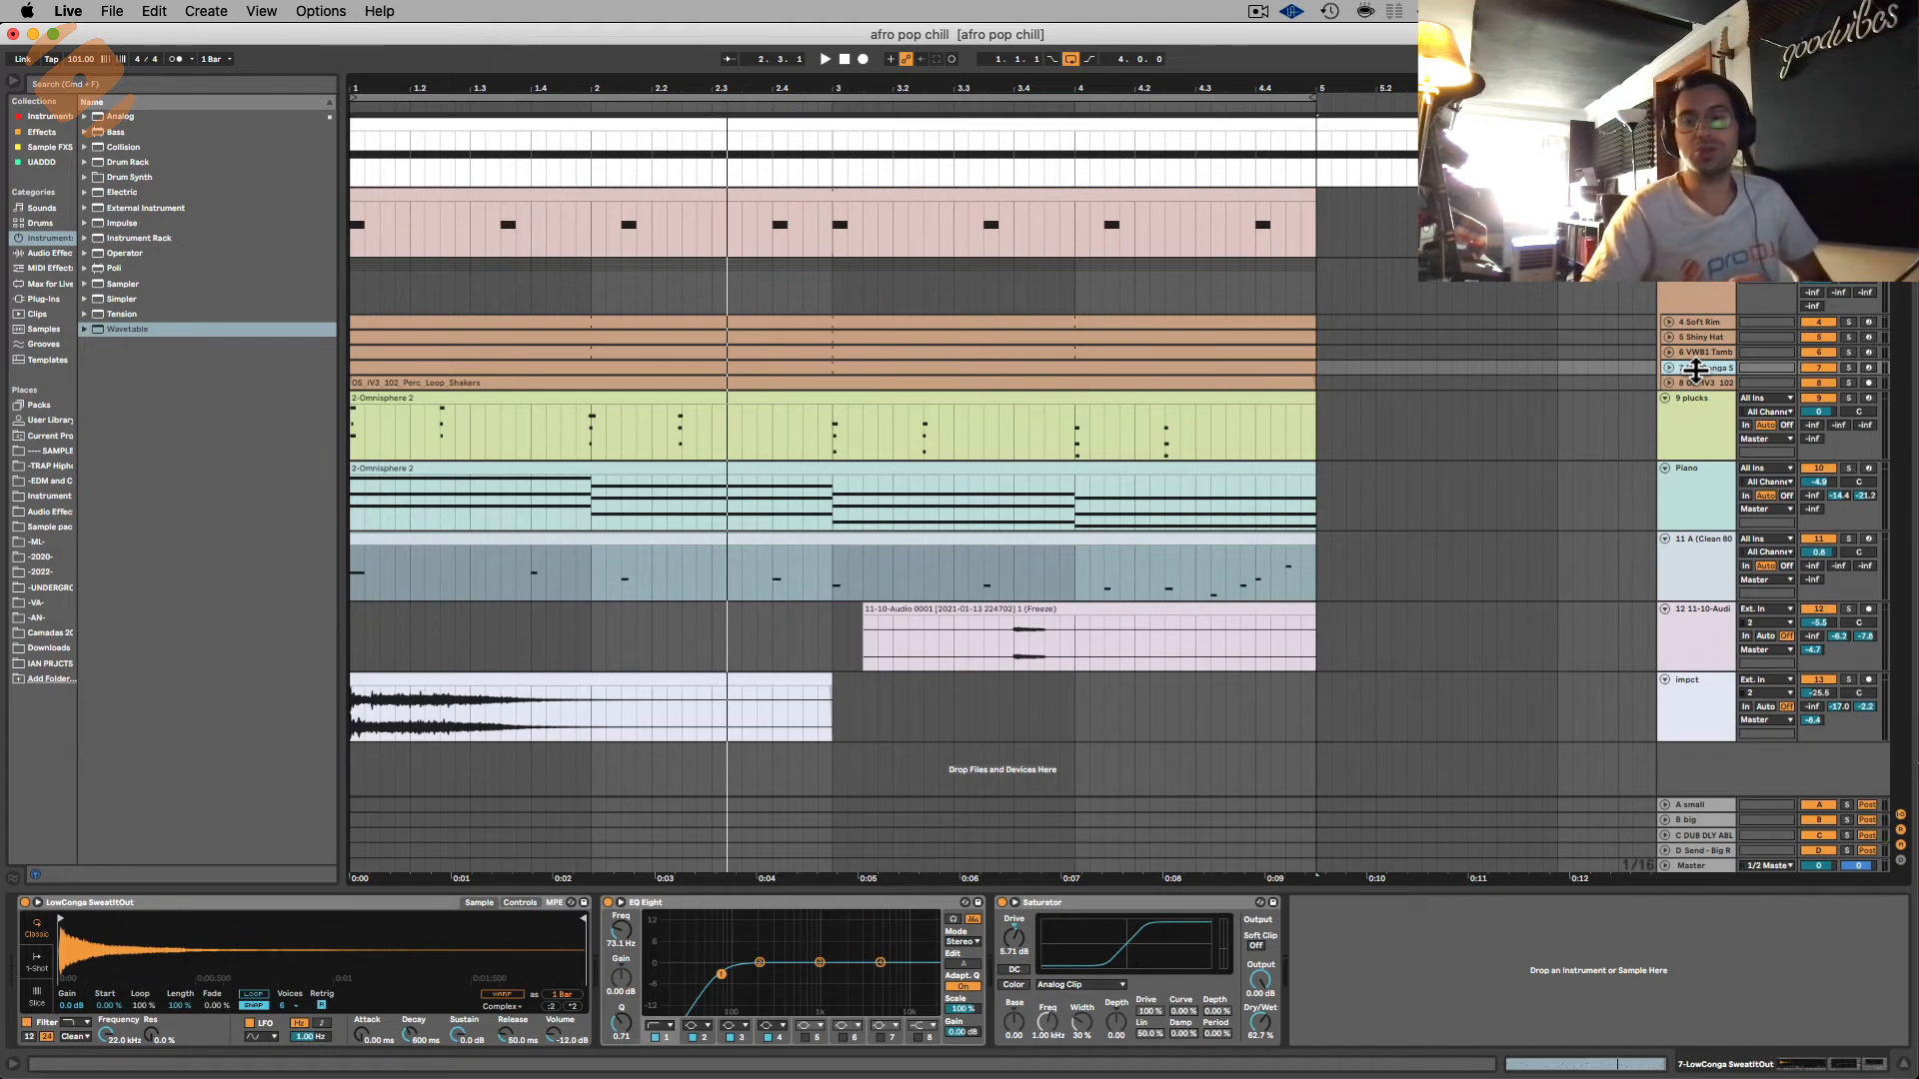
Step: Play the mix and raise band 4 in the DRMS group's EQ Eight to about 0.87 dB
left_click(1696, 299)
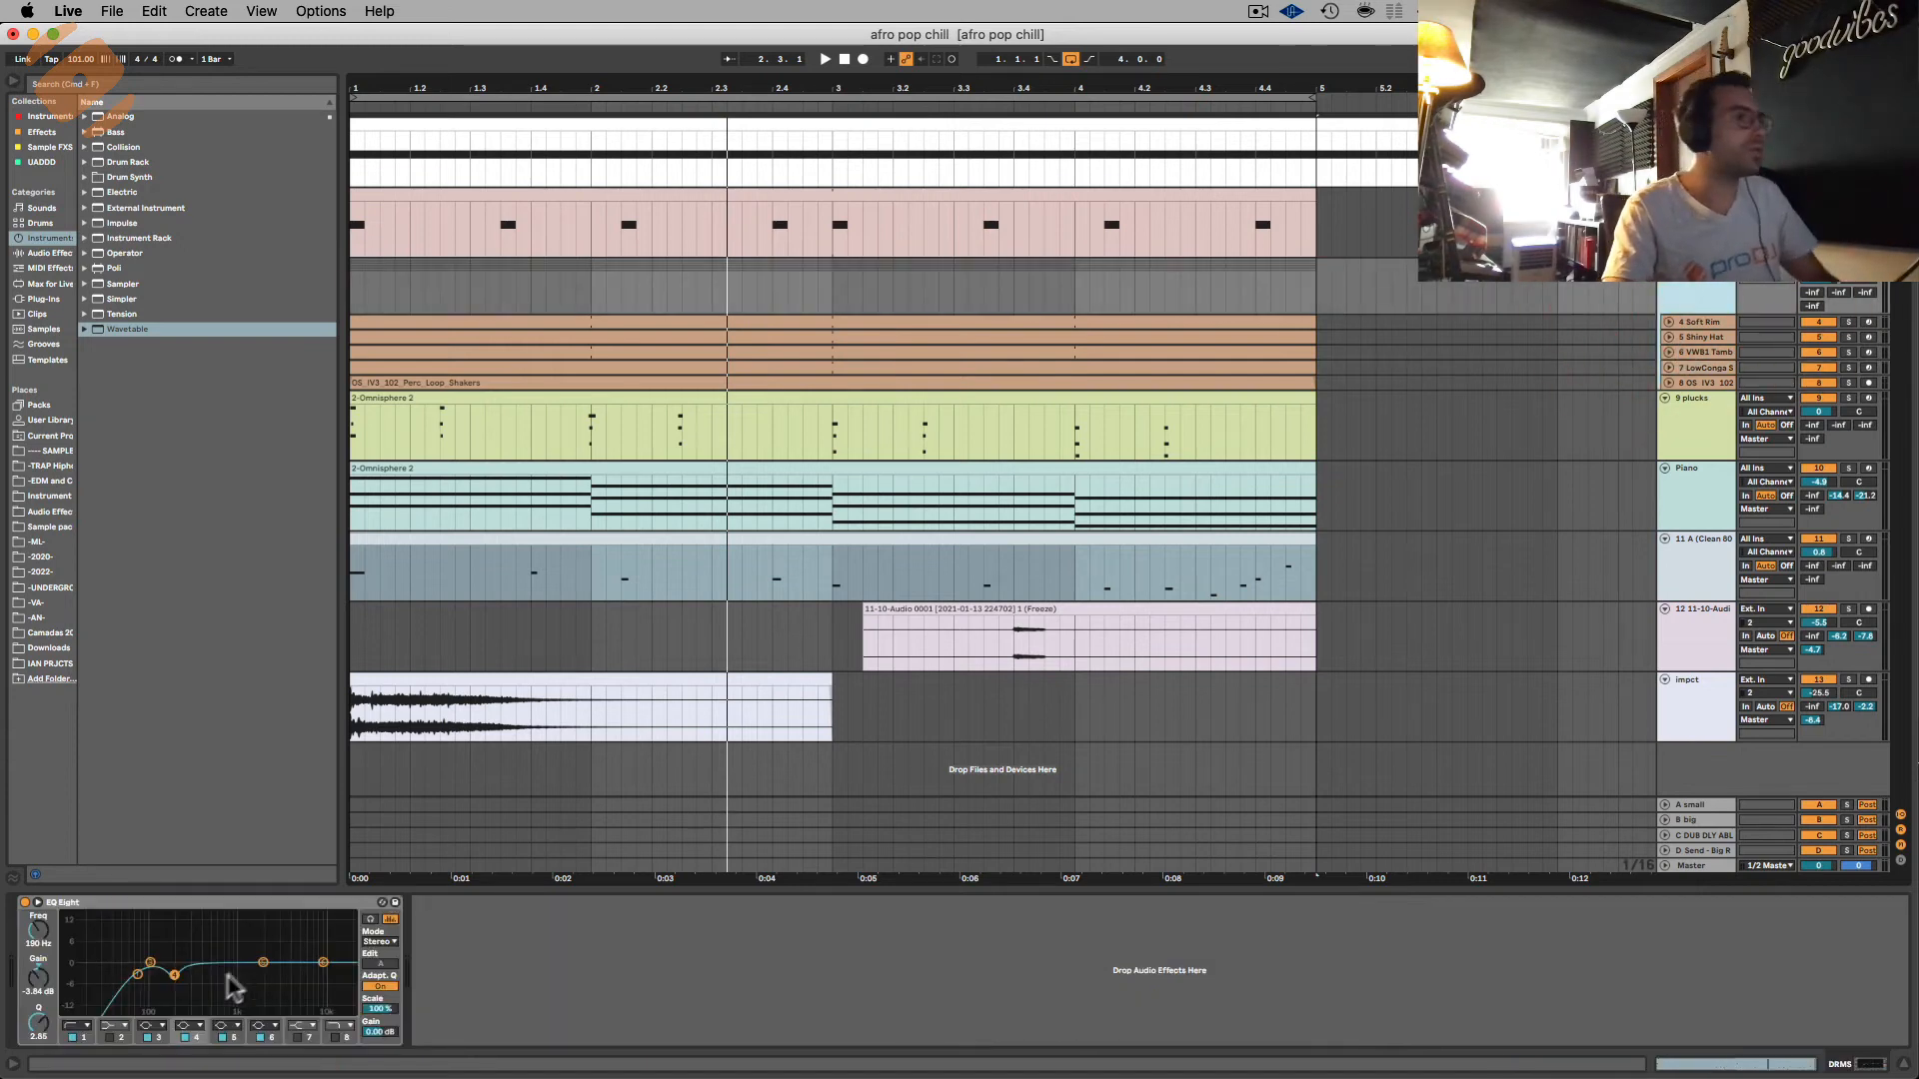
key("space")
left_click_drag(176, 974, 175, 961)
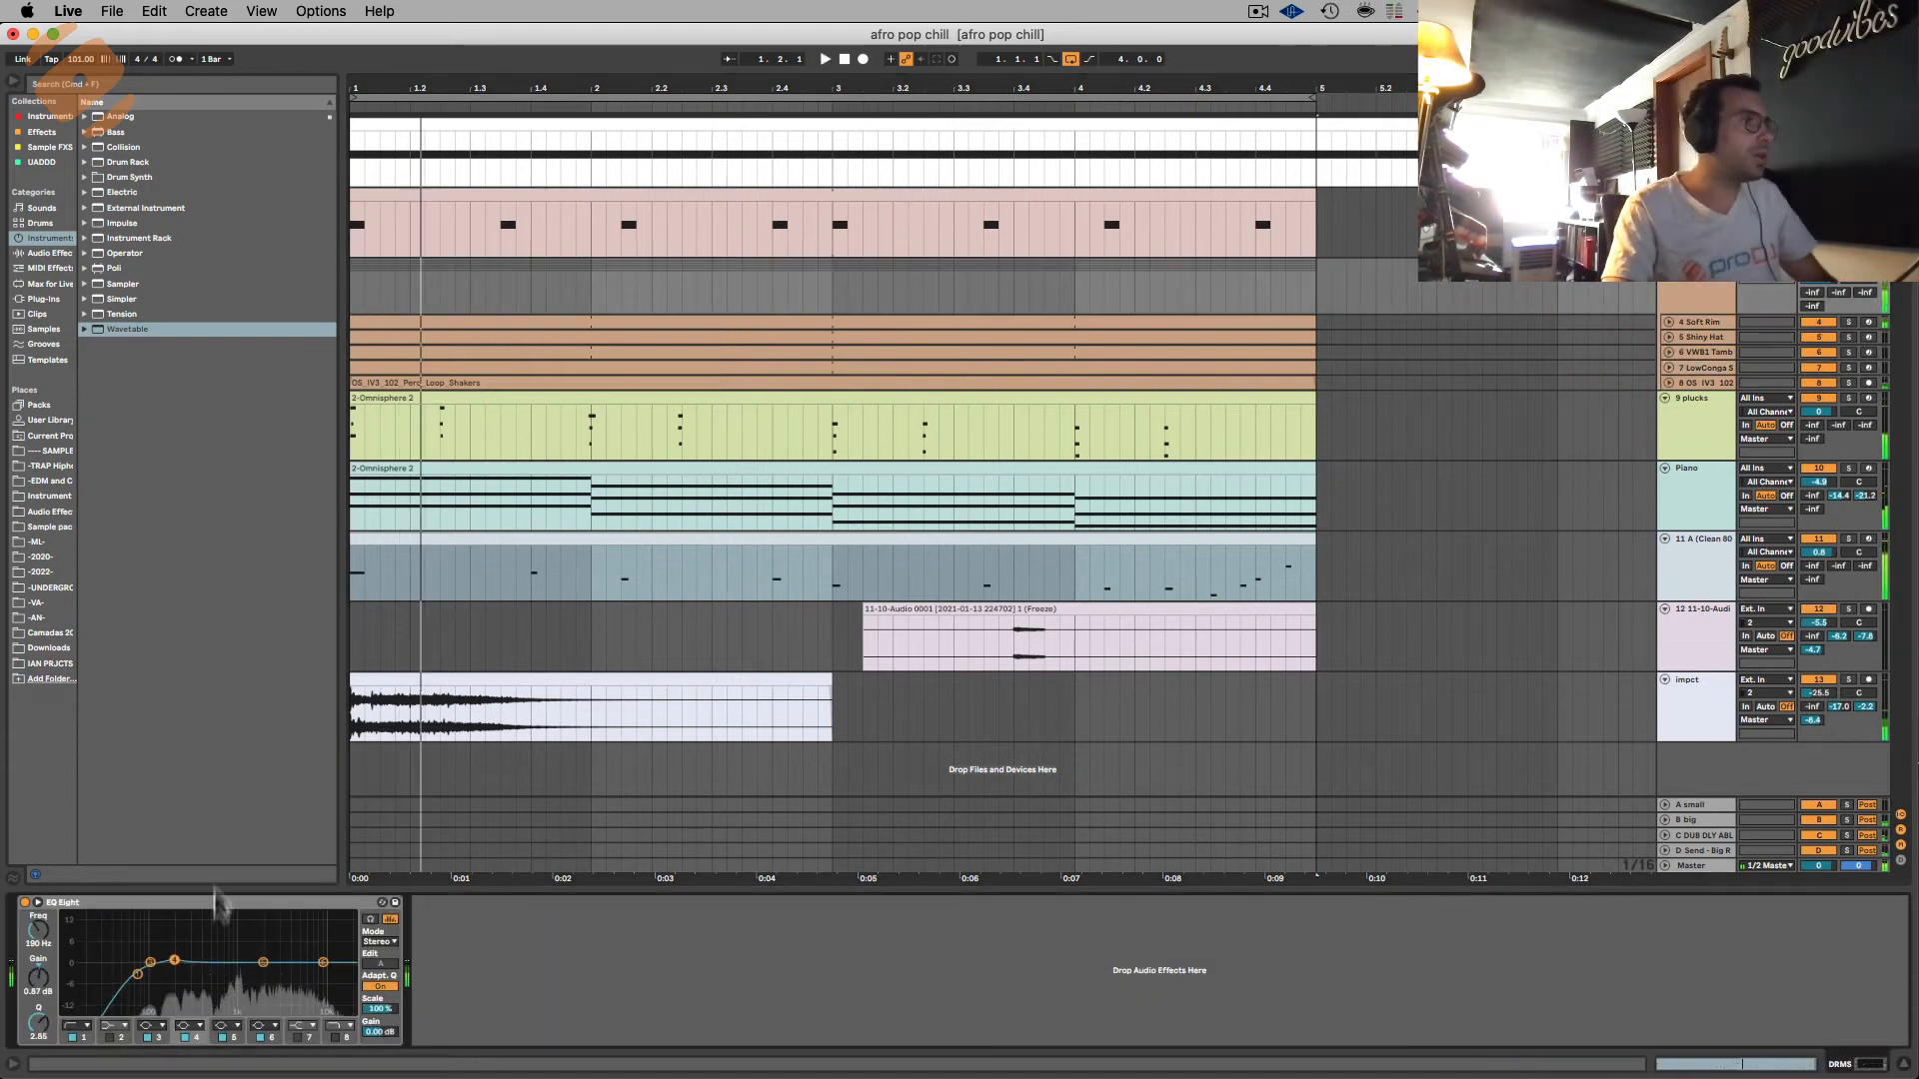
Step: Expand and enlarge the DRMS EQ Eight display, and set its analyzer to block 16384, refresh 200 and average 1
left_click(38, 902)
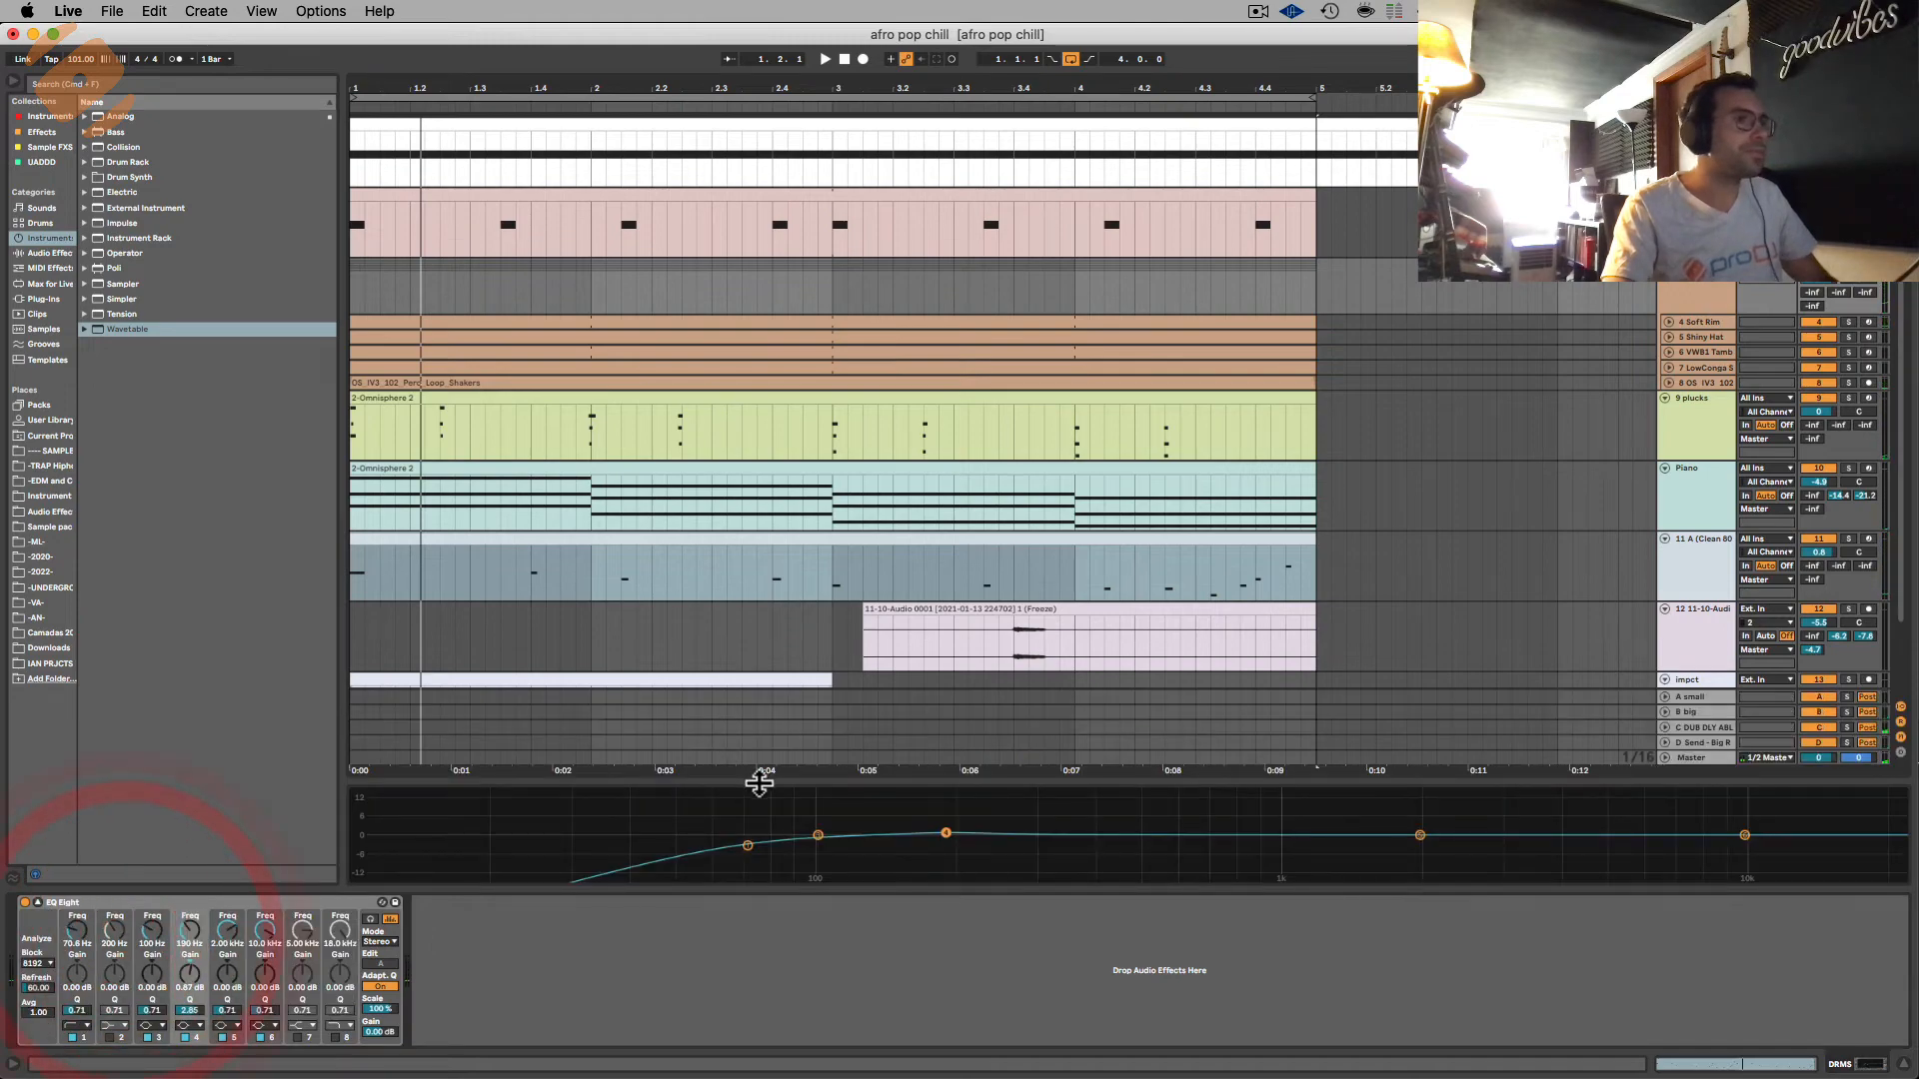
left_click_drag(759, 782, 754, 399)
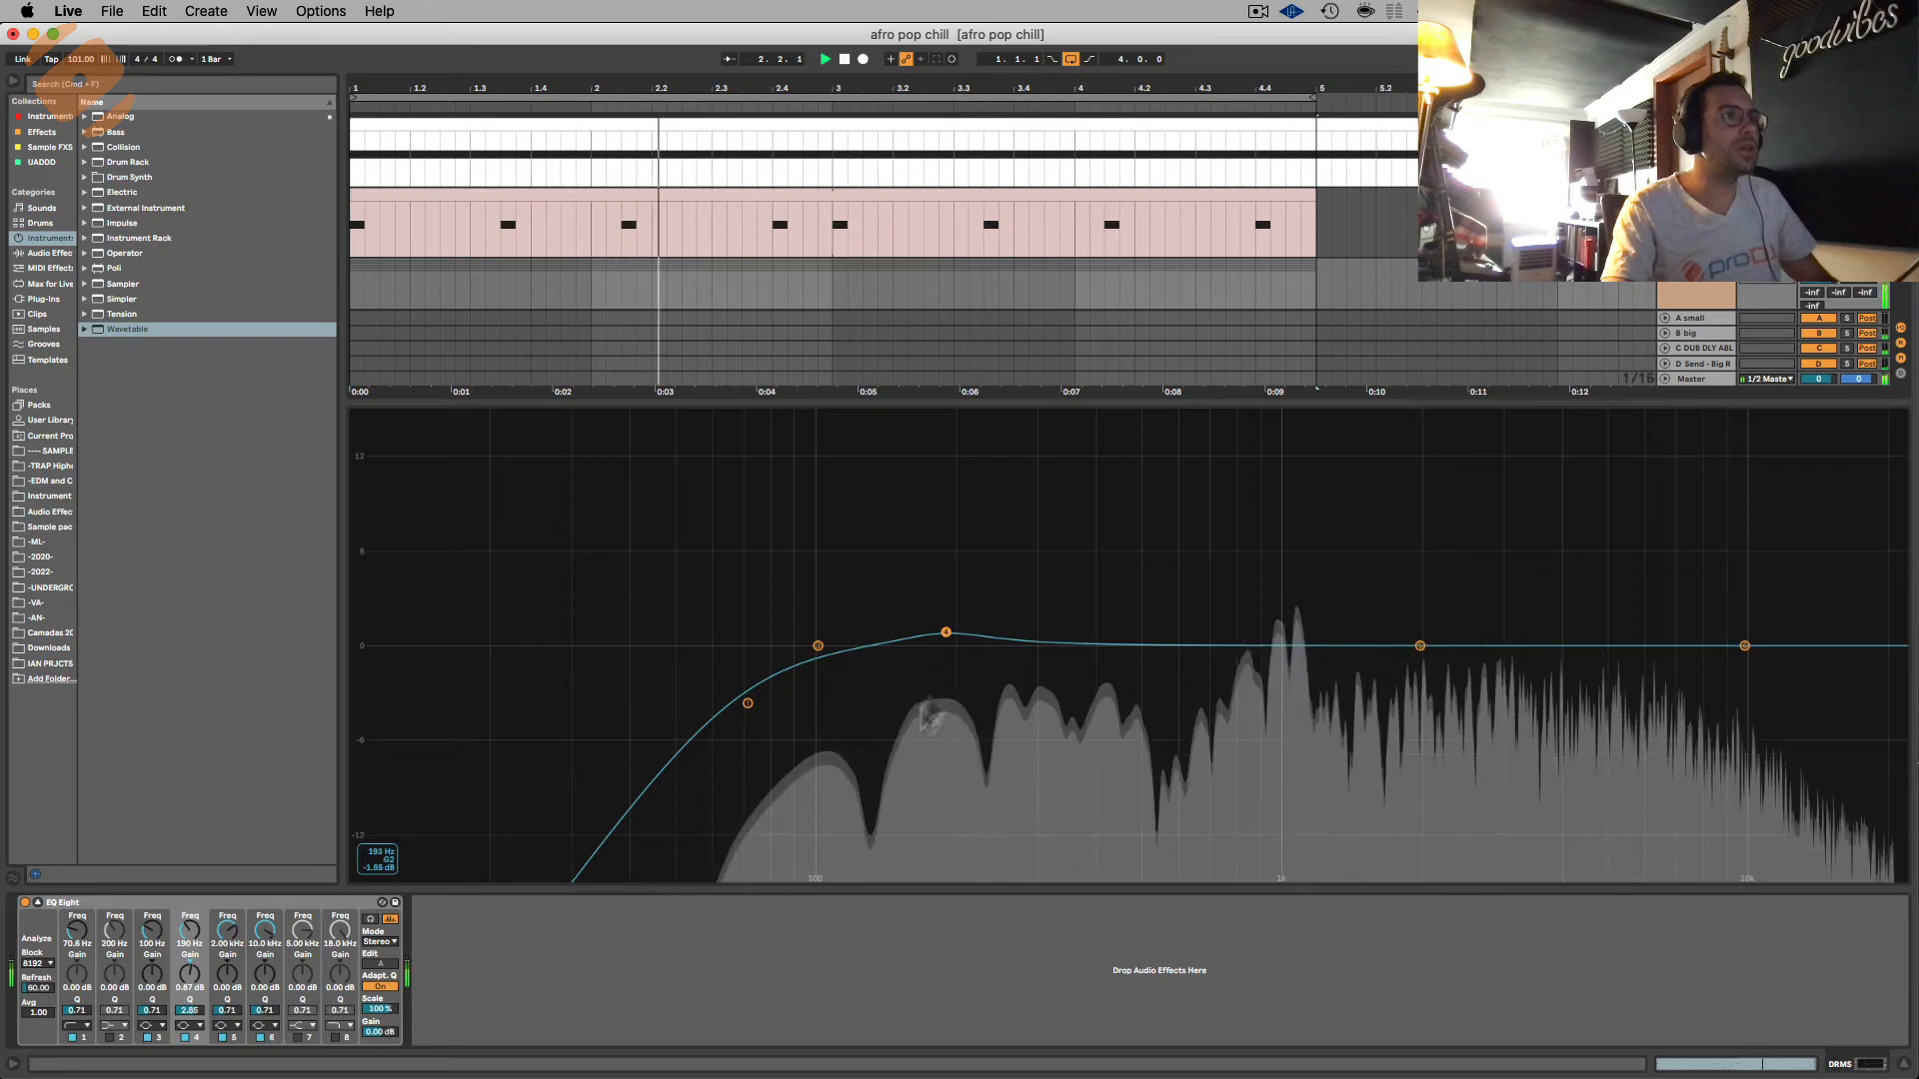
left_click_drag(30, 990, 30, 849)
left_click_drag(34, 989, 32, 870)
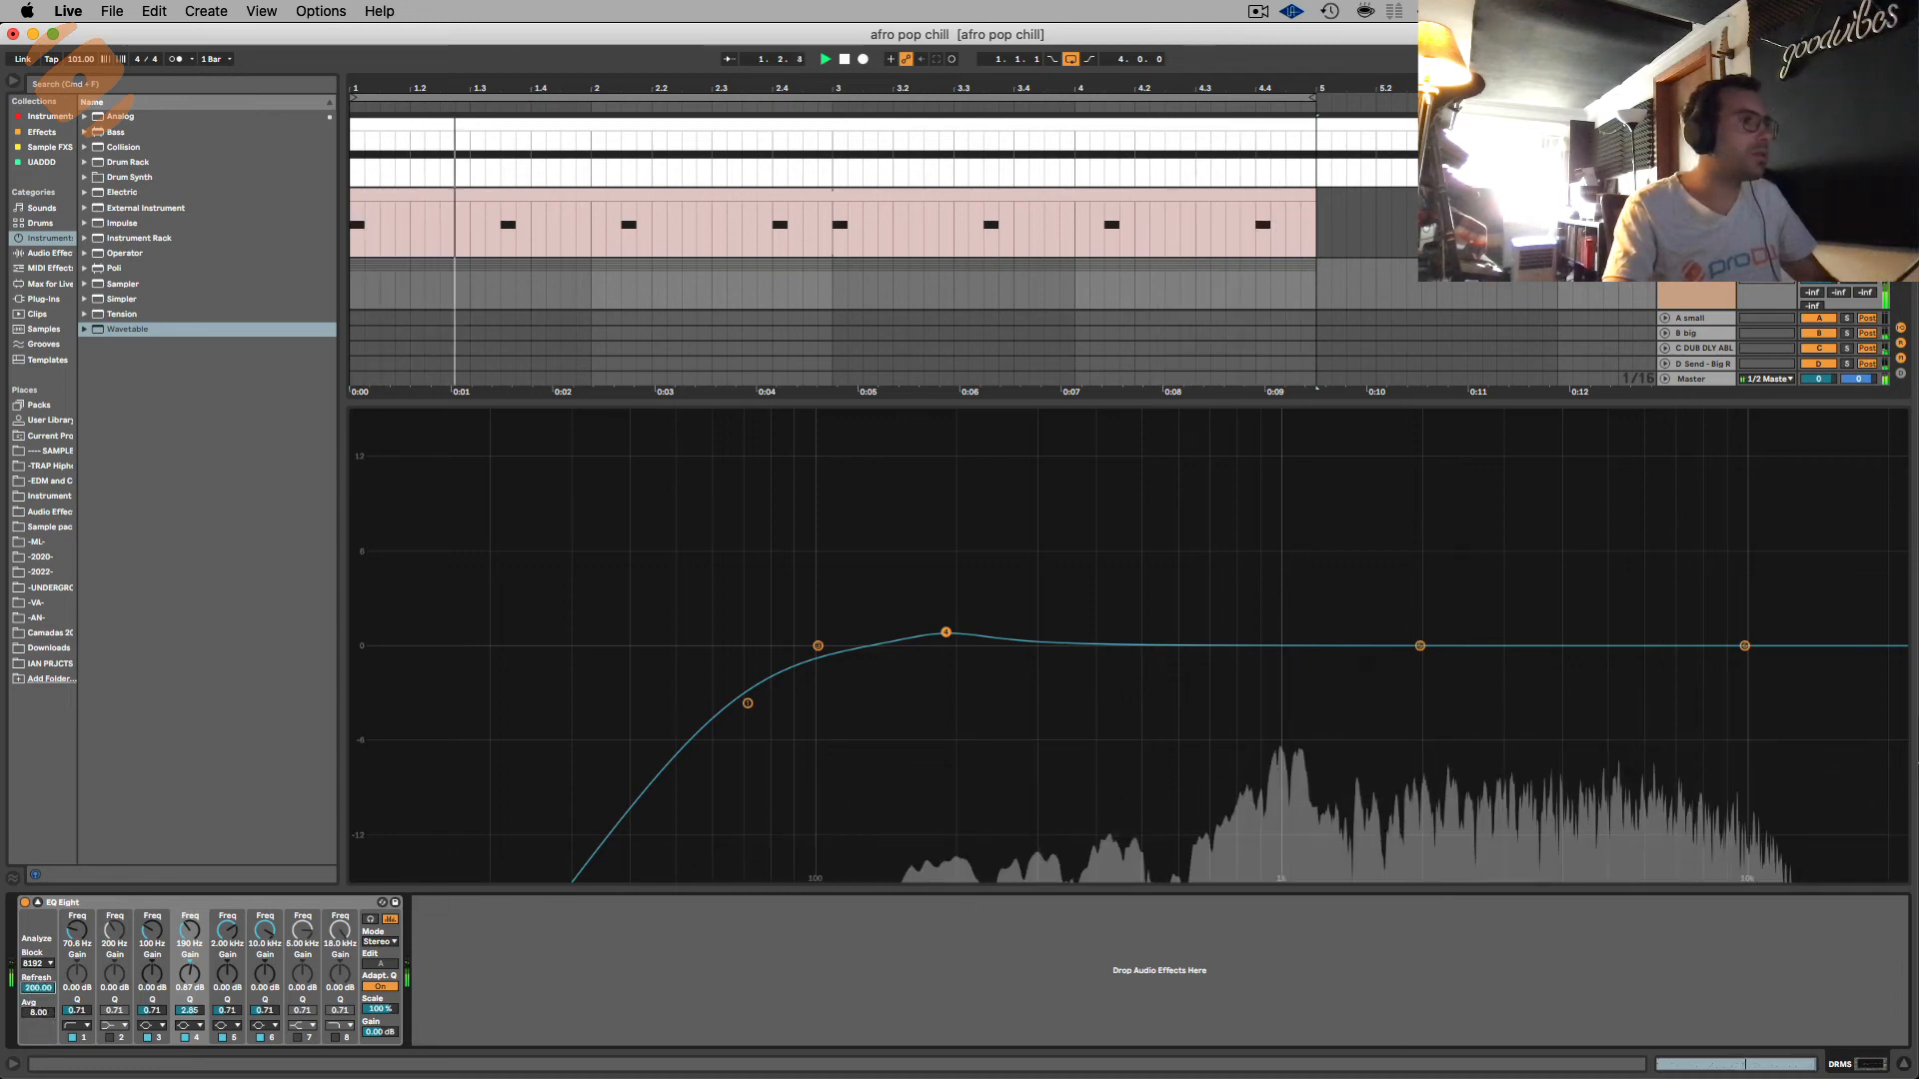
left_click(38, 965)
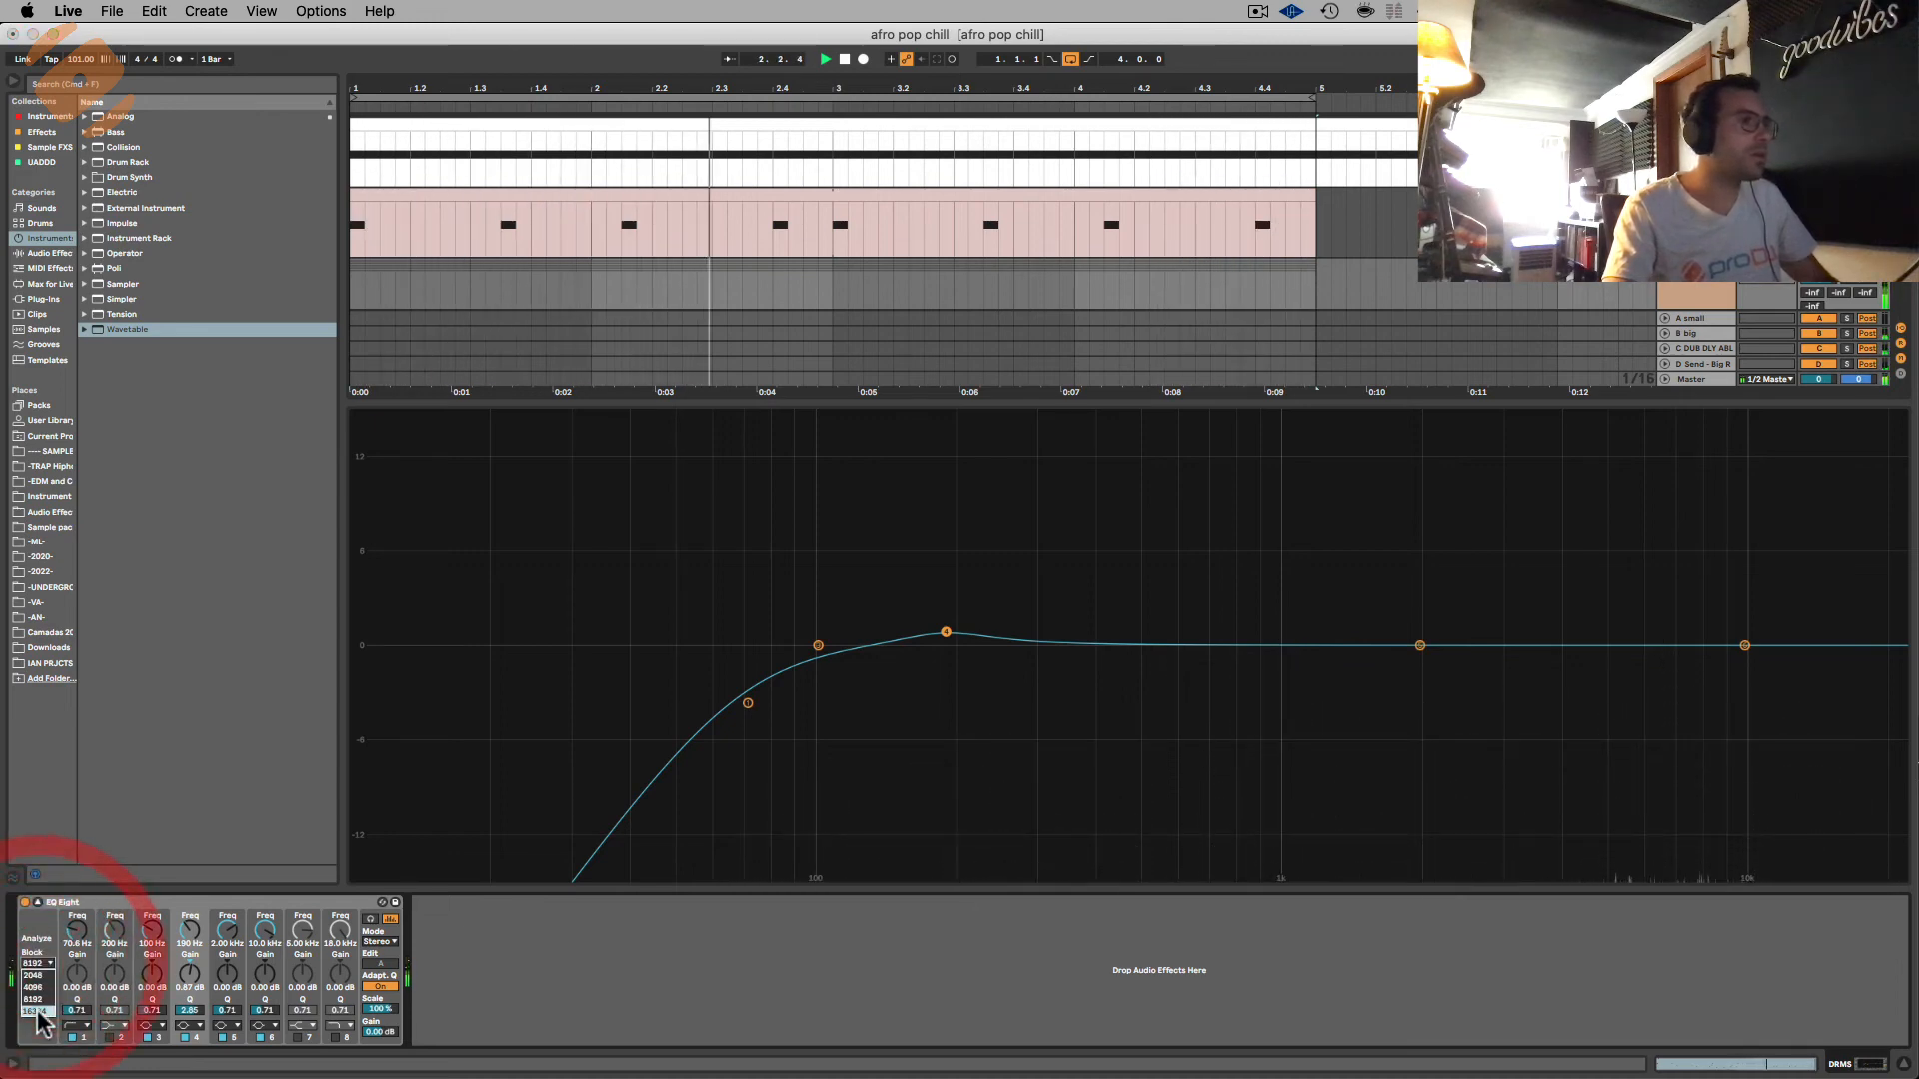
left_click(40, 1012)
double_click(40, 1017)
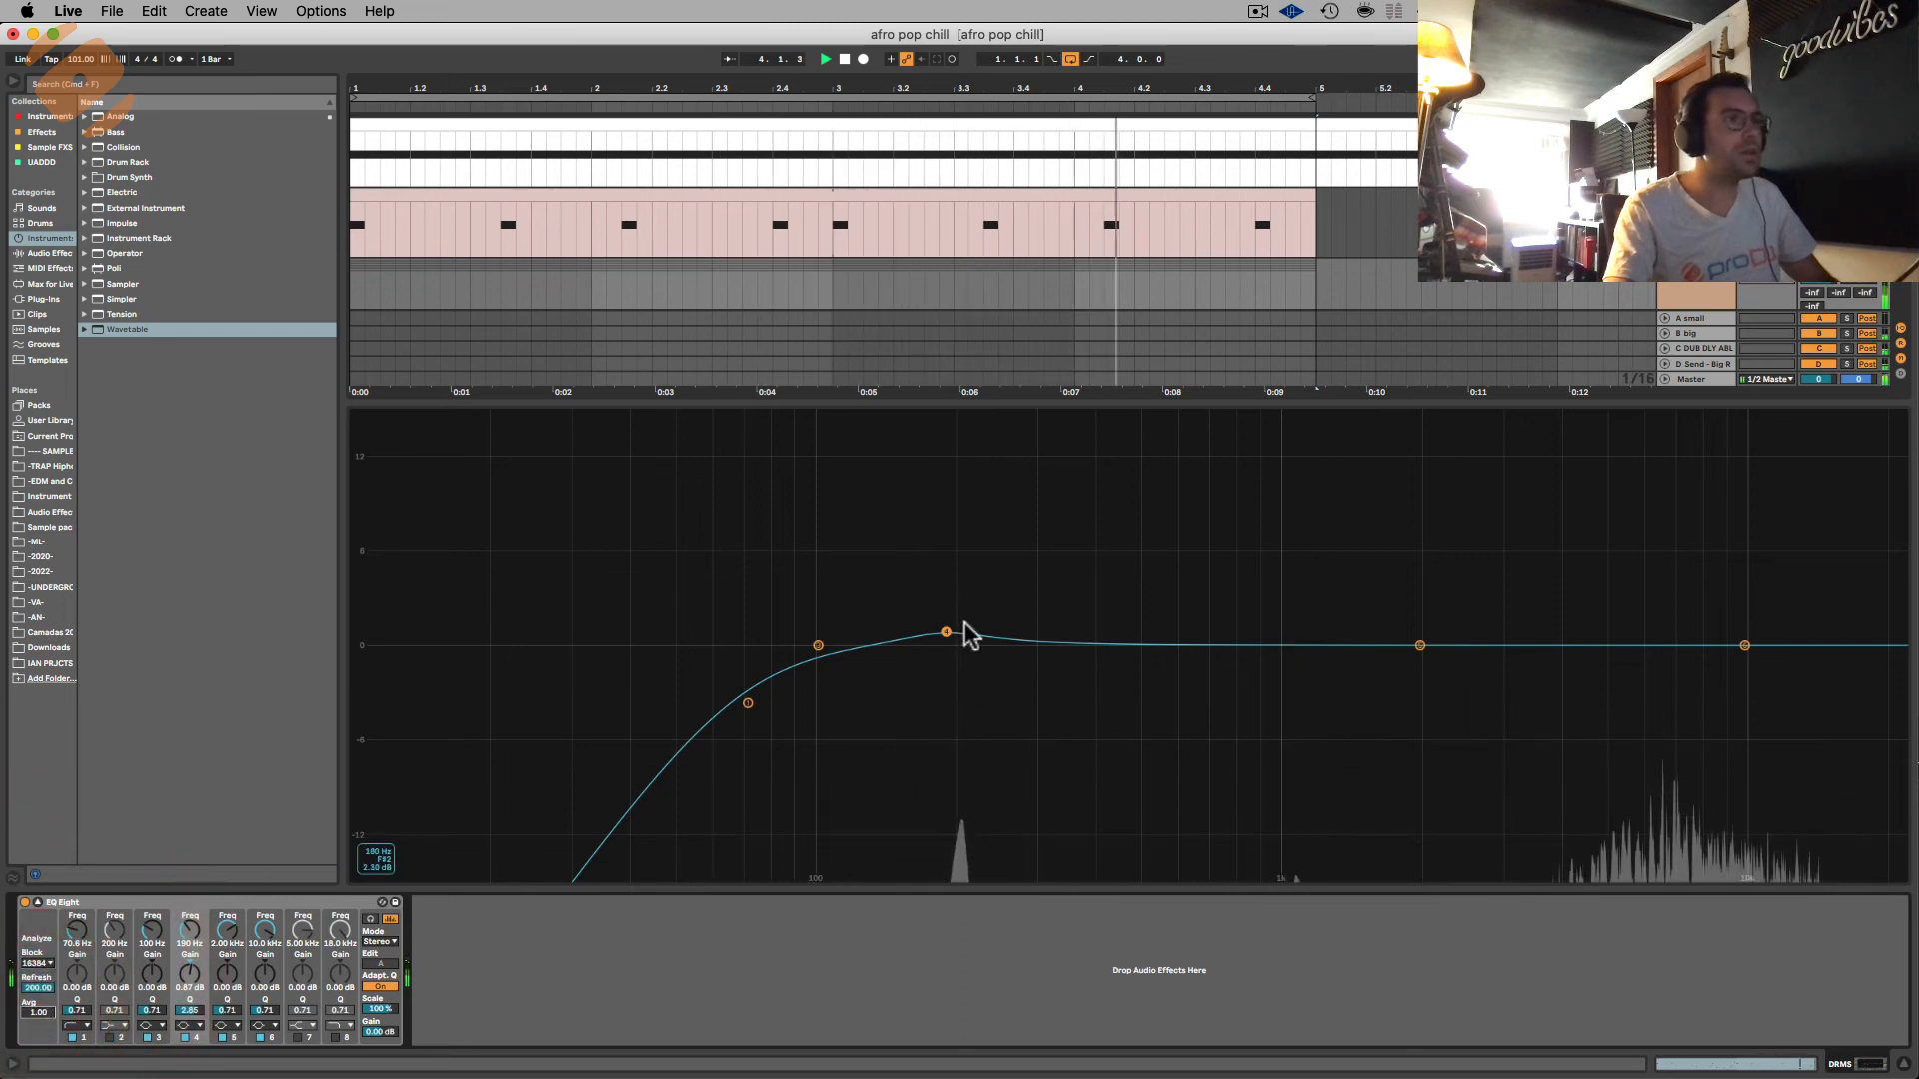
Step: Make EQ Eight band 4 a narrow cut of about 1.5 dB at 196 Hz with a Q of 11
left_click_drag(947, 636, 958, 669)
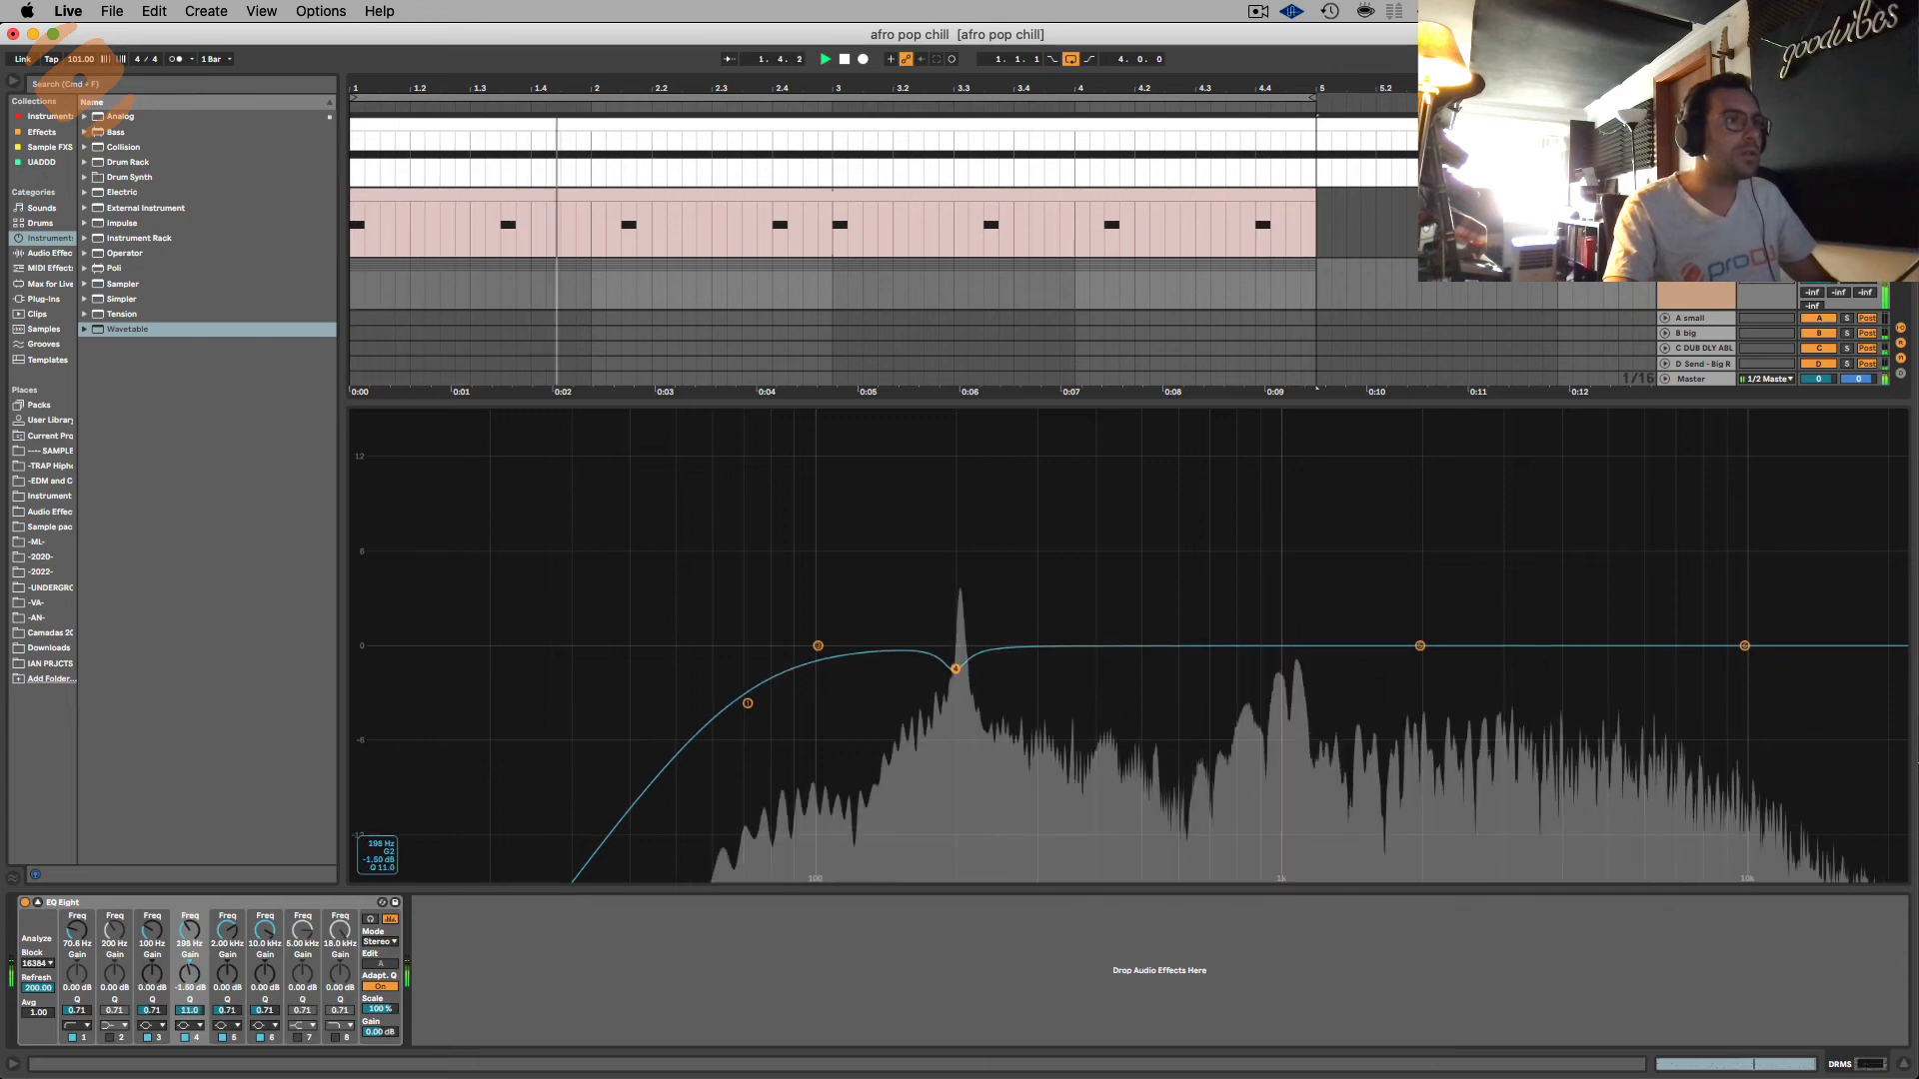
left_click(628, 672)
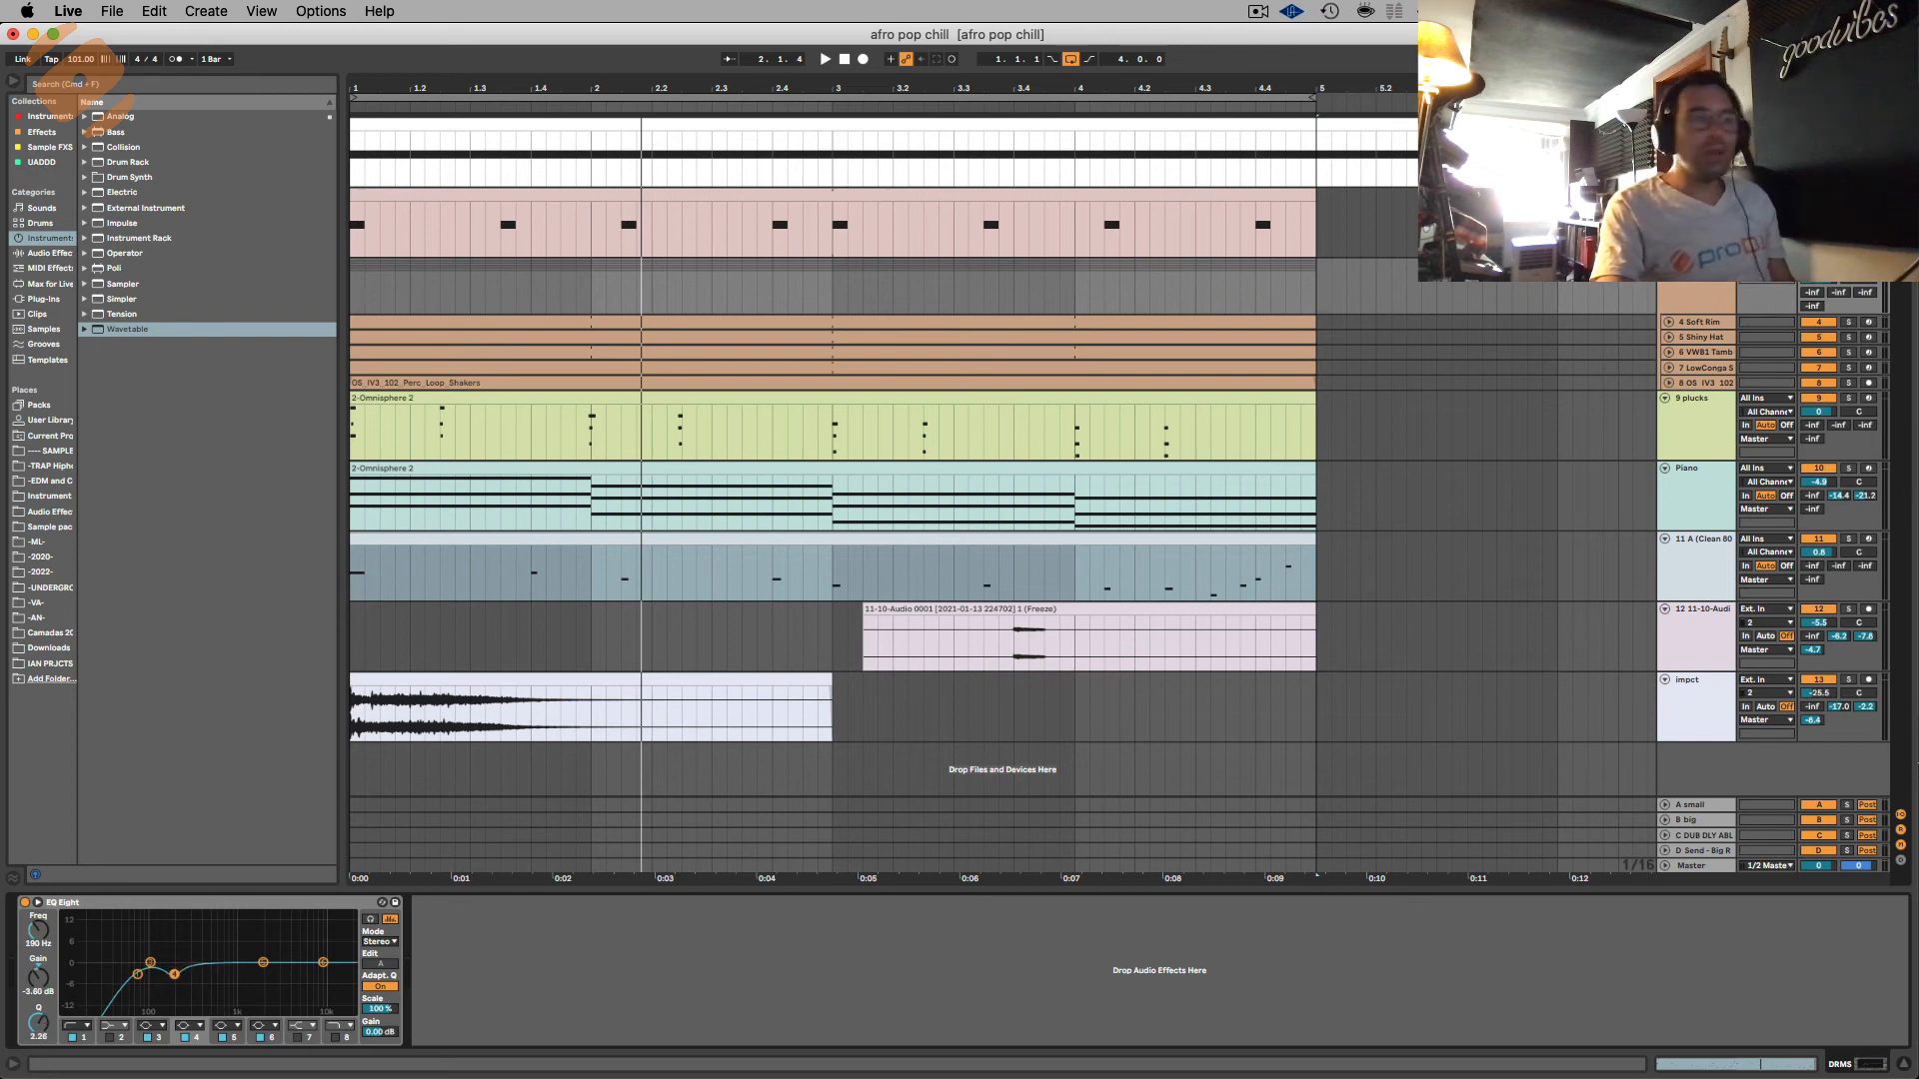
Step: Turn EQ Eight band 4 into a broad cut of about 2.1 dB at 240 Hz with Q 0.34, and play the mix
left_click_drag(174, 982, 174, 988)
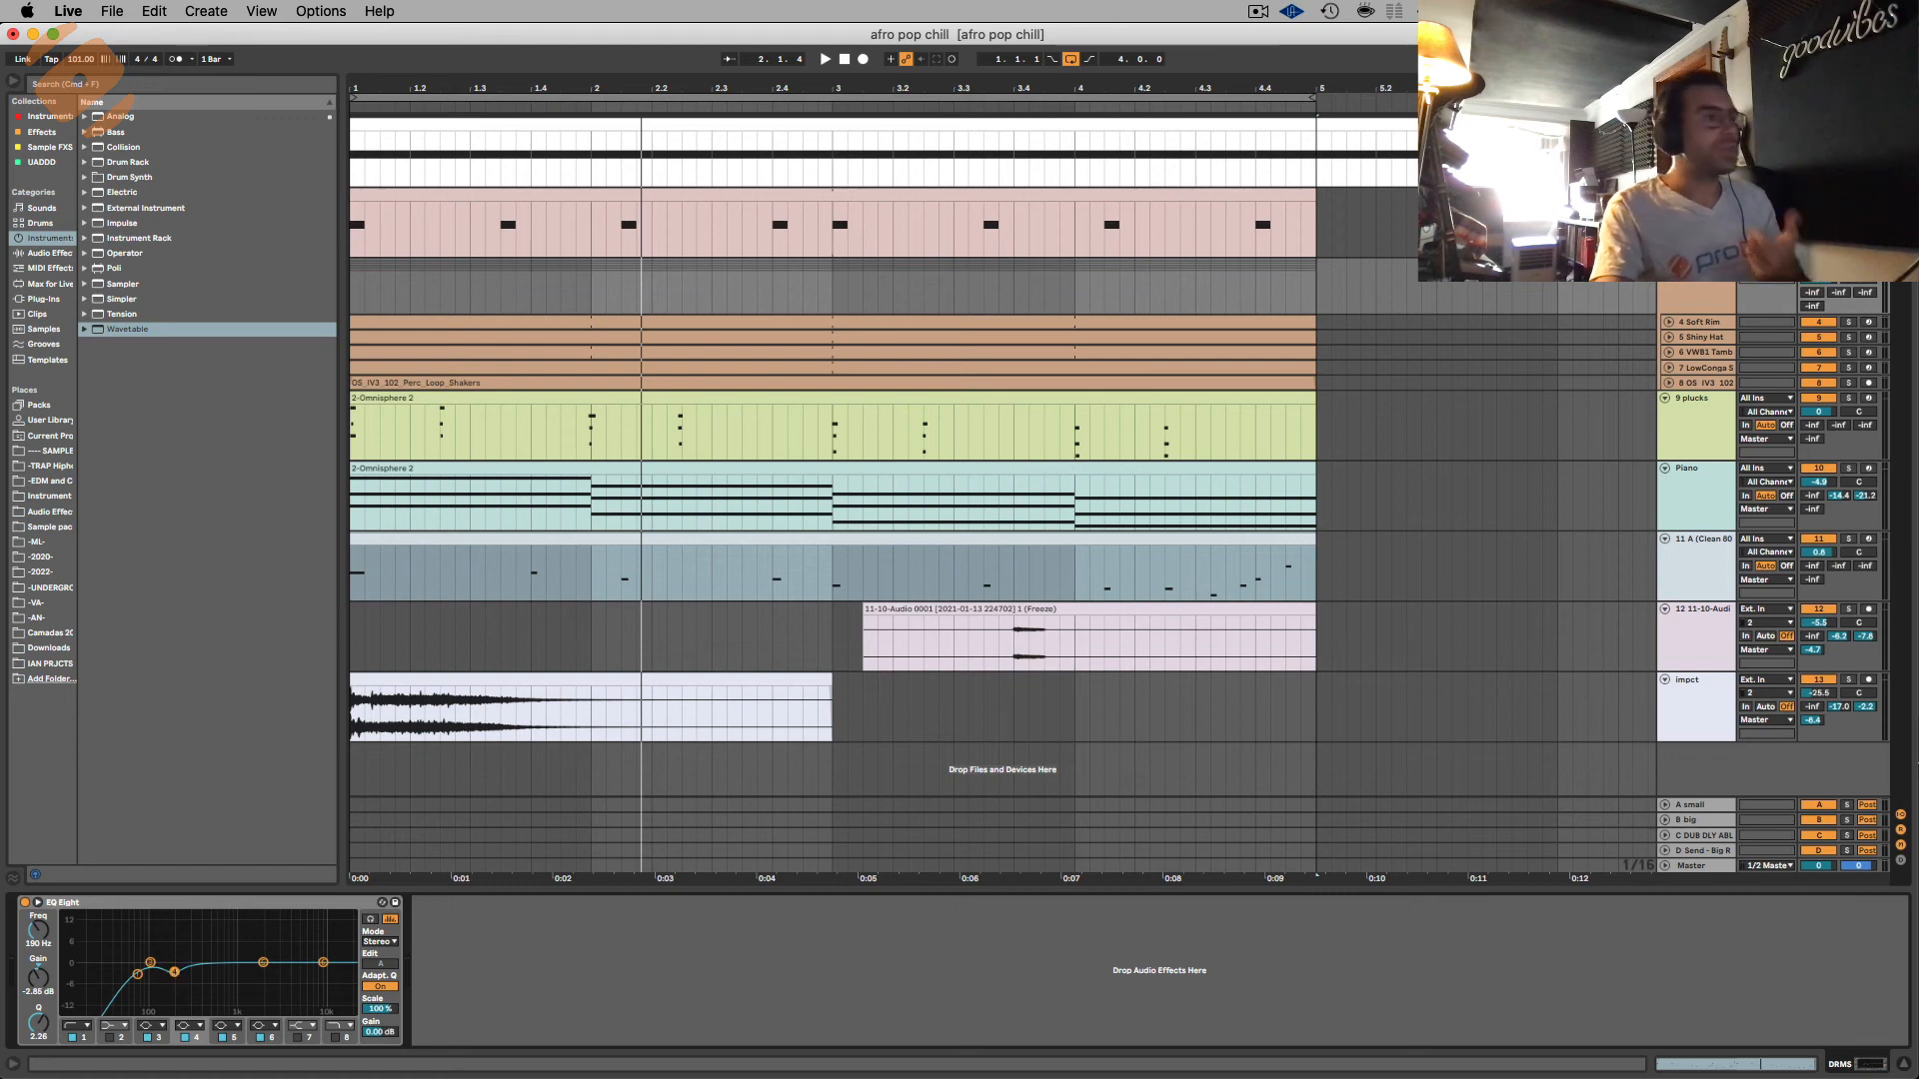
mouse_move(174, 971)
left_mouse_down()
mouse_move(224, 935)
mouse_move(160, 967)
mouse_move(183, 970)
left_mouse_up()
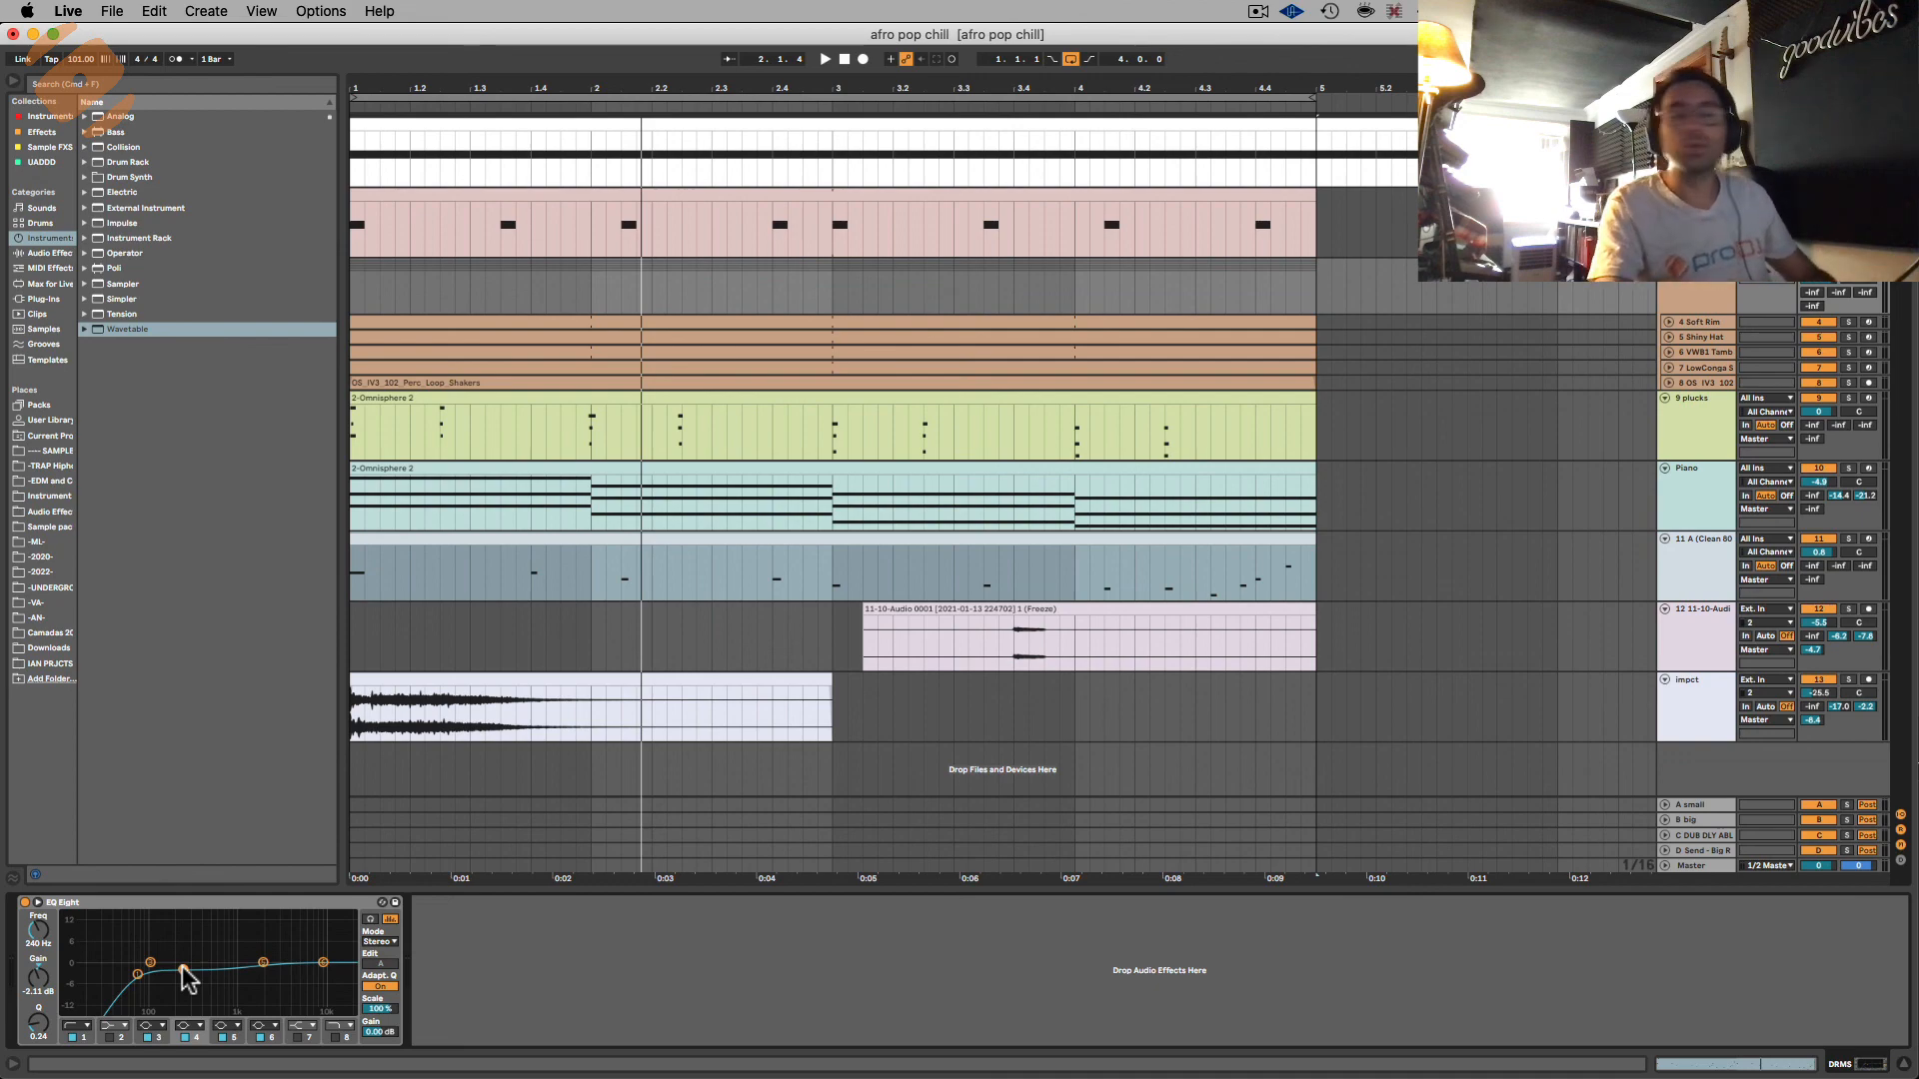
key("space")
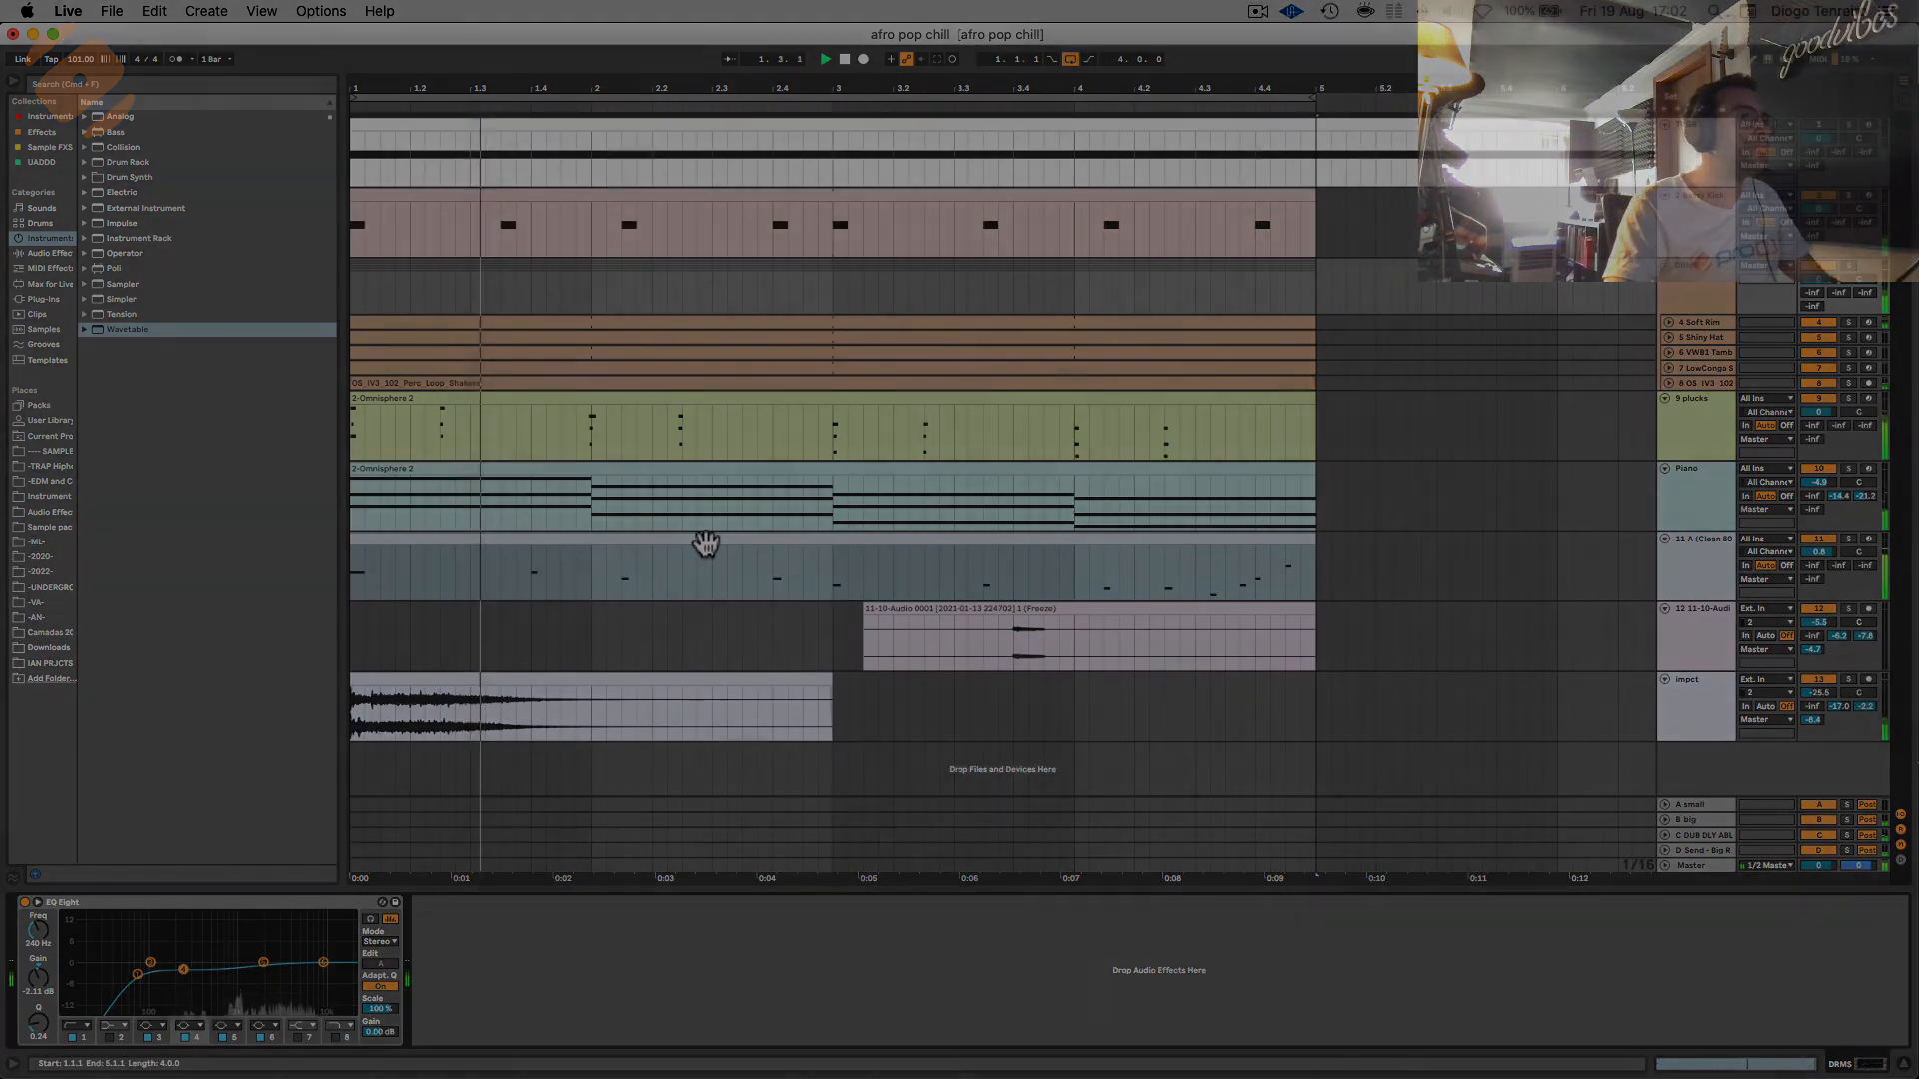